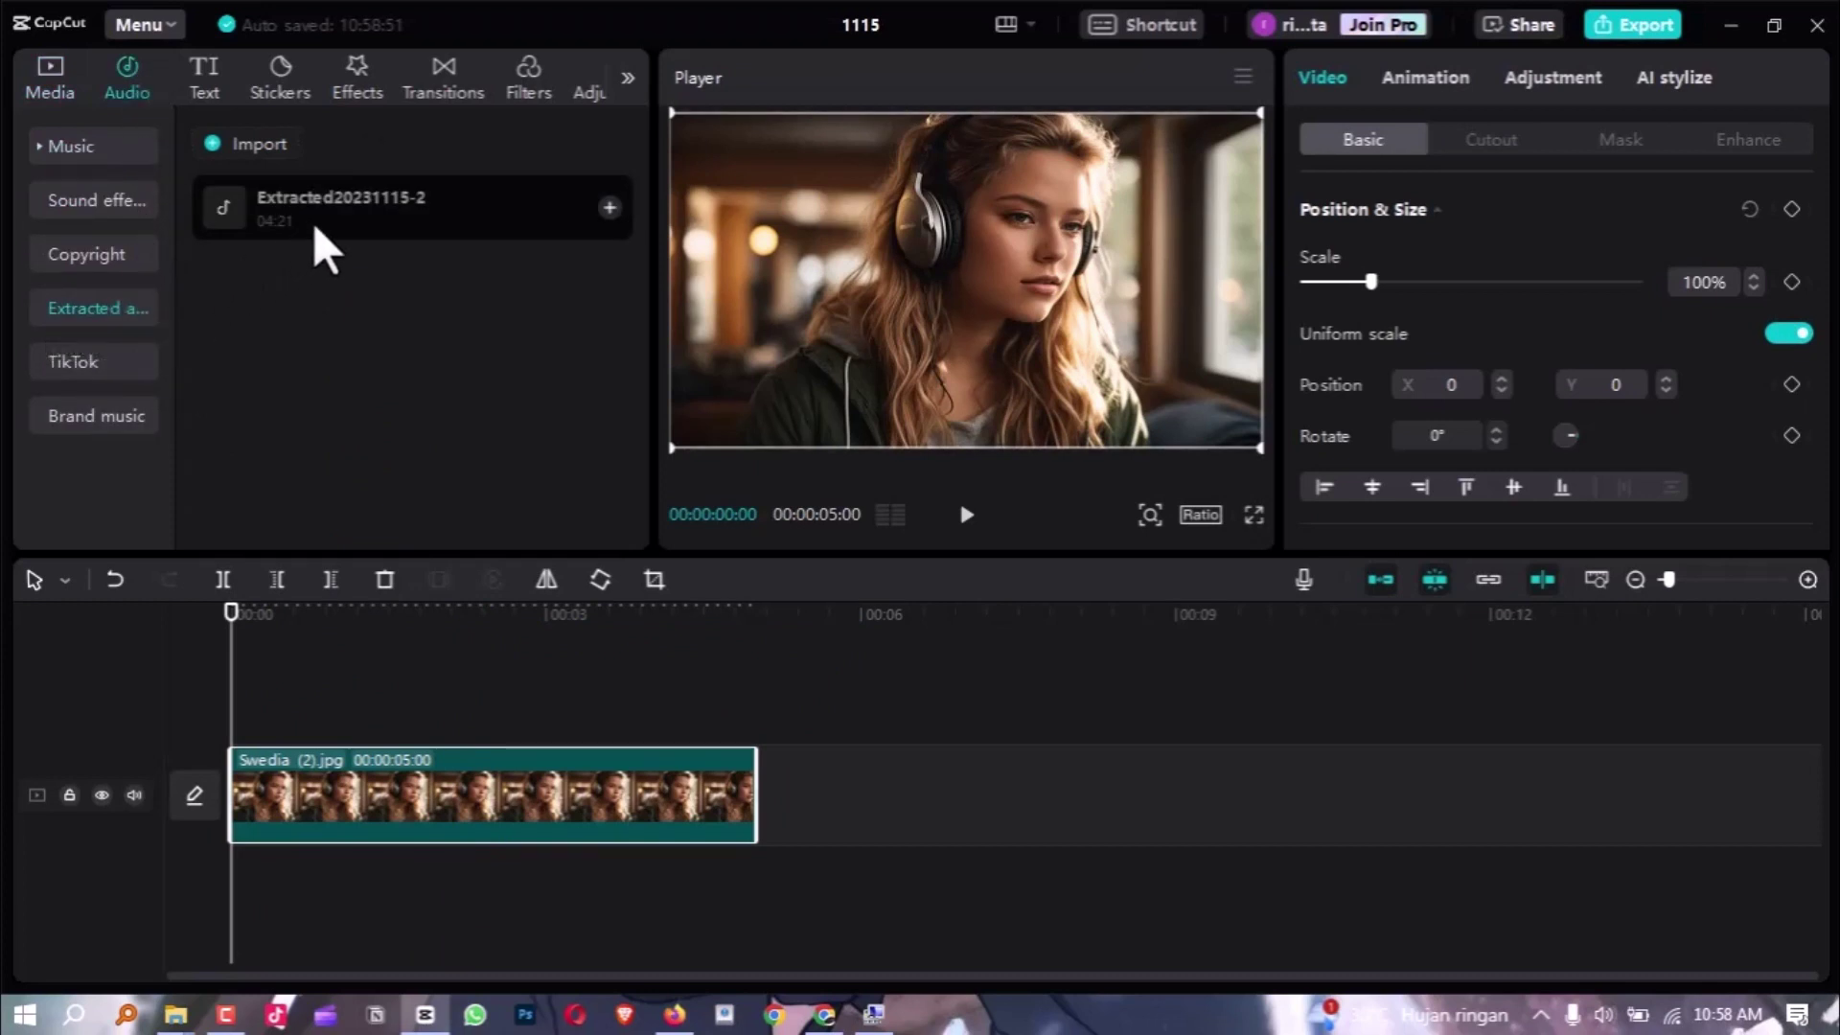
Add the extracted audio to the timeline and extend the image clip to the audio's full length of 00:04:21:00
{"action": "left_click", "coordinate": [609, 206]}
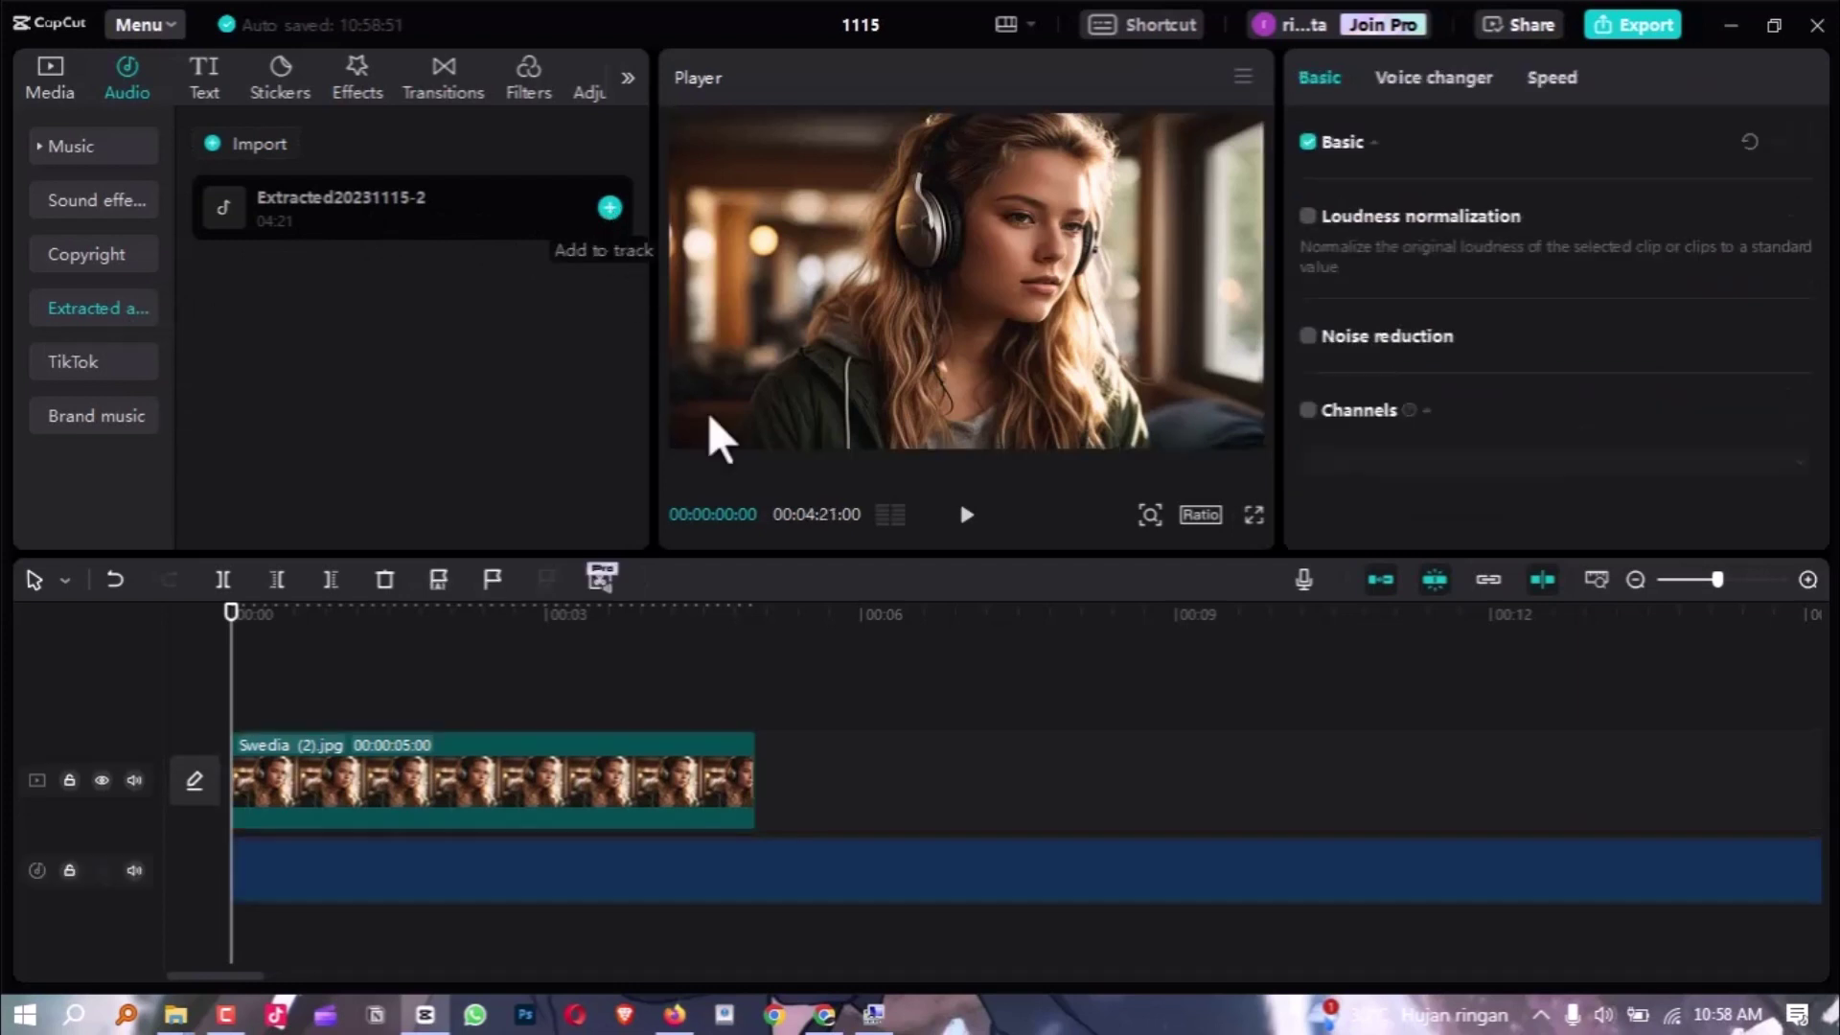
{"action": "scroll", "coordinate": [870, 796], "scroll_direction": "down", "scroll_amount": 4, "text": "ctrl"}
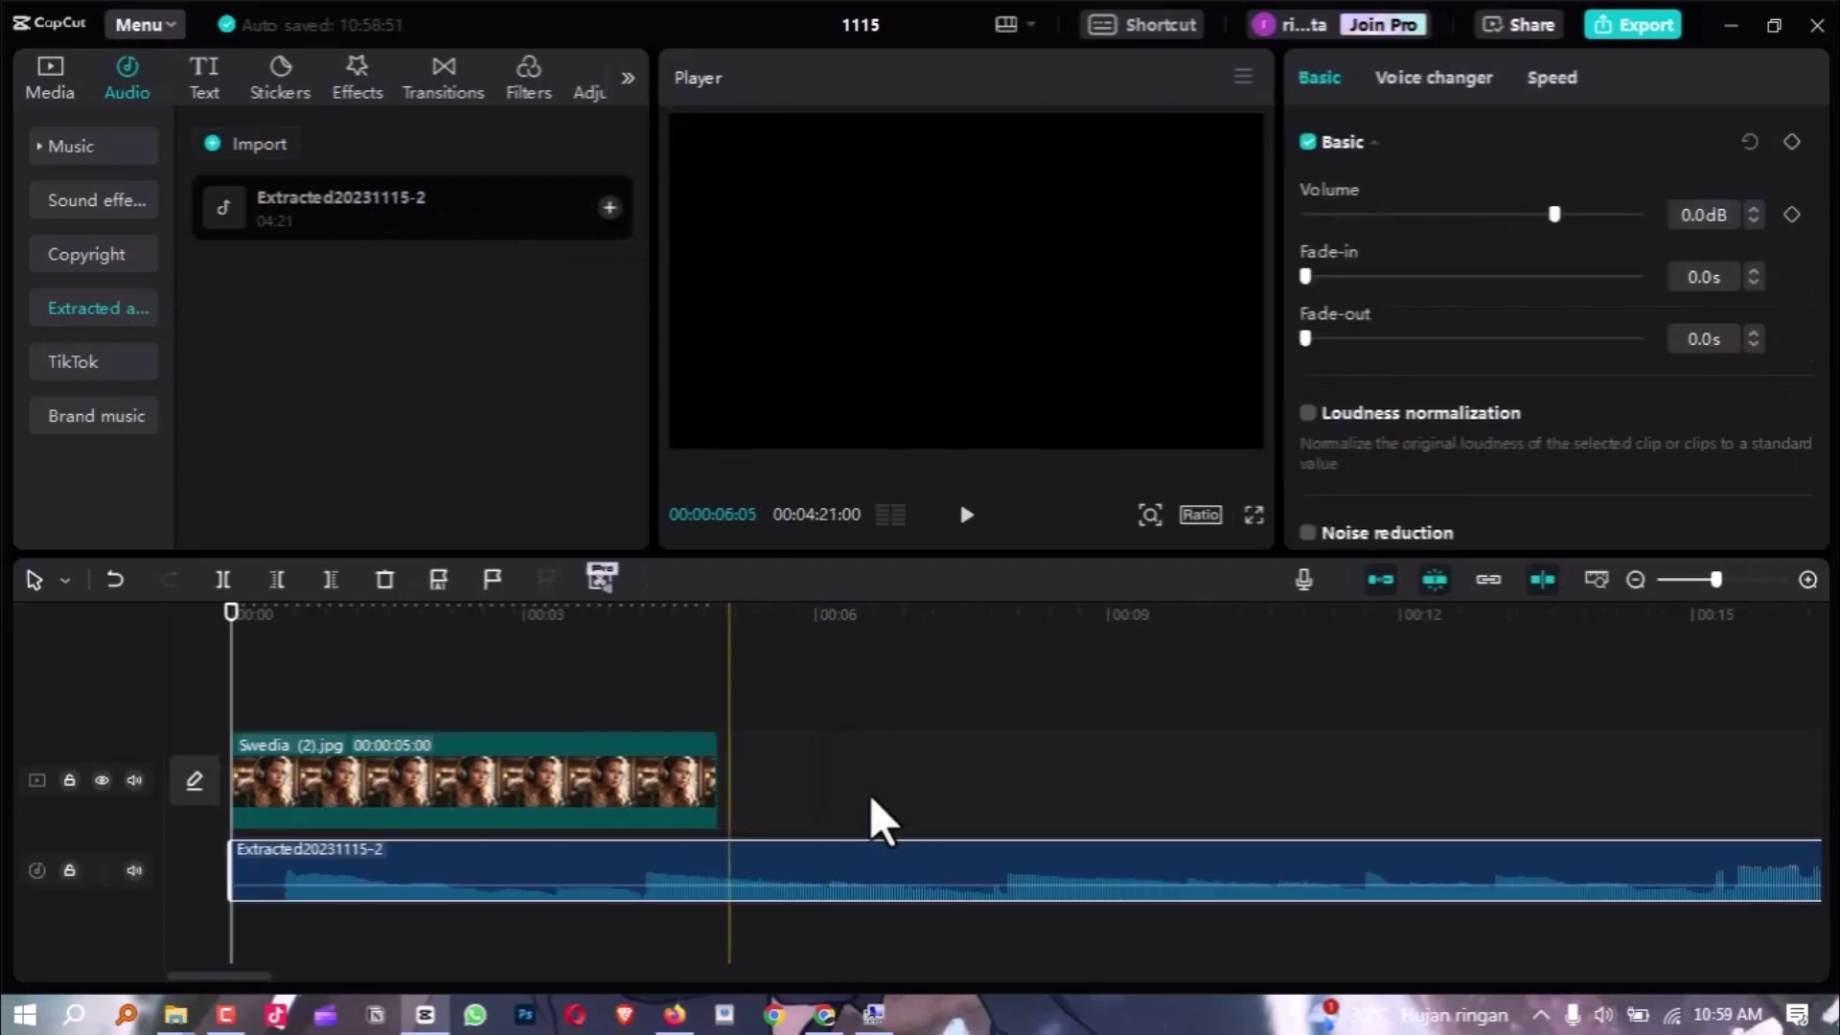
{"action": "scroll", "coordinate": [880, 798], "scroll_direction": "down", "scroll_amount": 6, "text": "ctrl"}
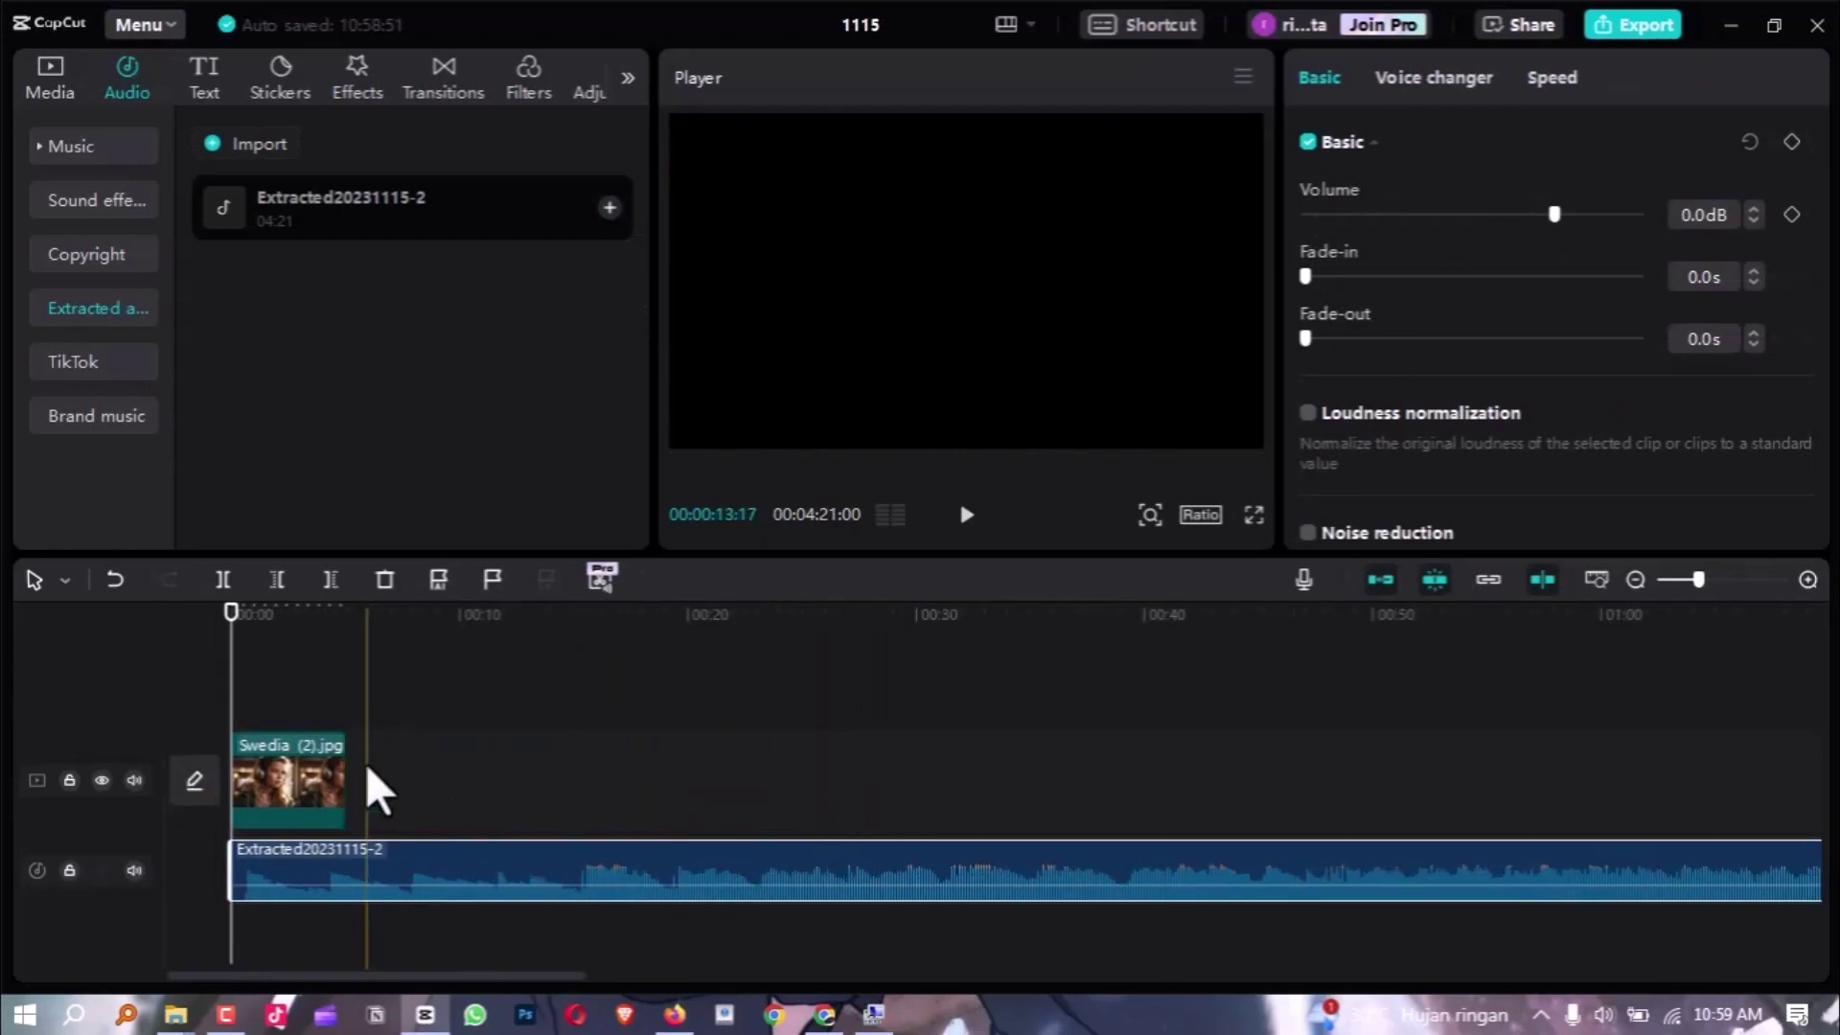
{"action": "left_click_drag", "start_coordinate": [286, 761], "coordinate": [1500, 761]}
{"action": "scroll", "coordinate": [1398, 781], "scroll_direction": "down", "scroll_amount": 5, "text": "ctrl"}
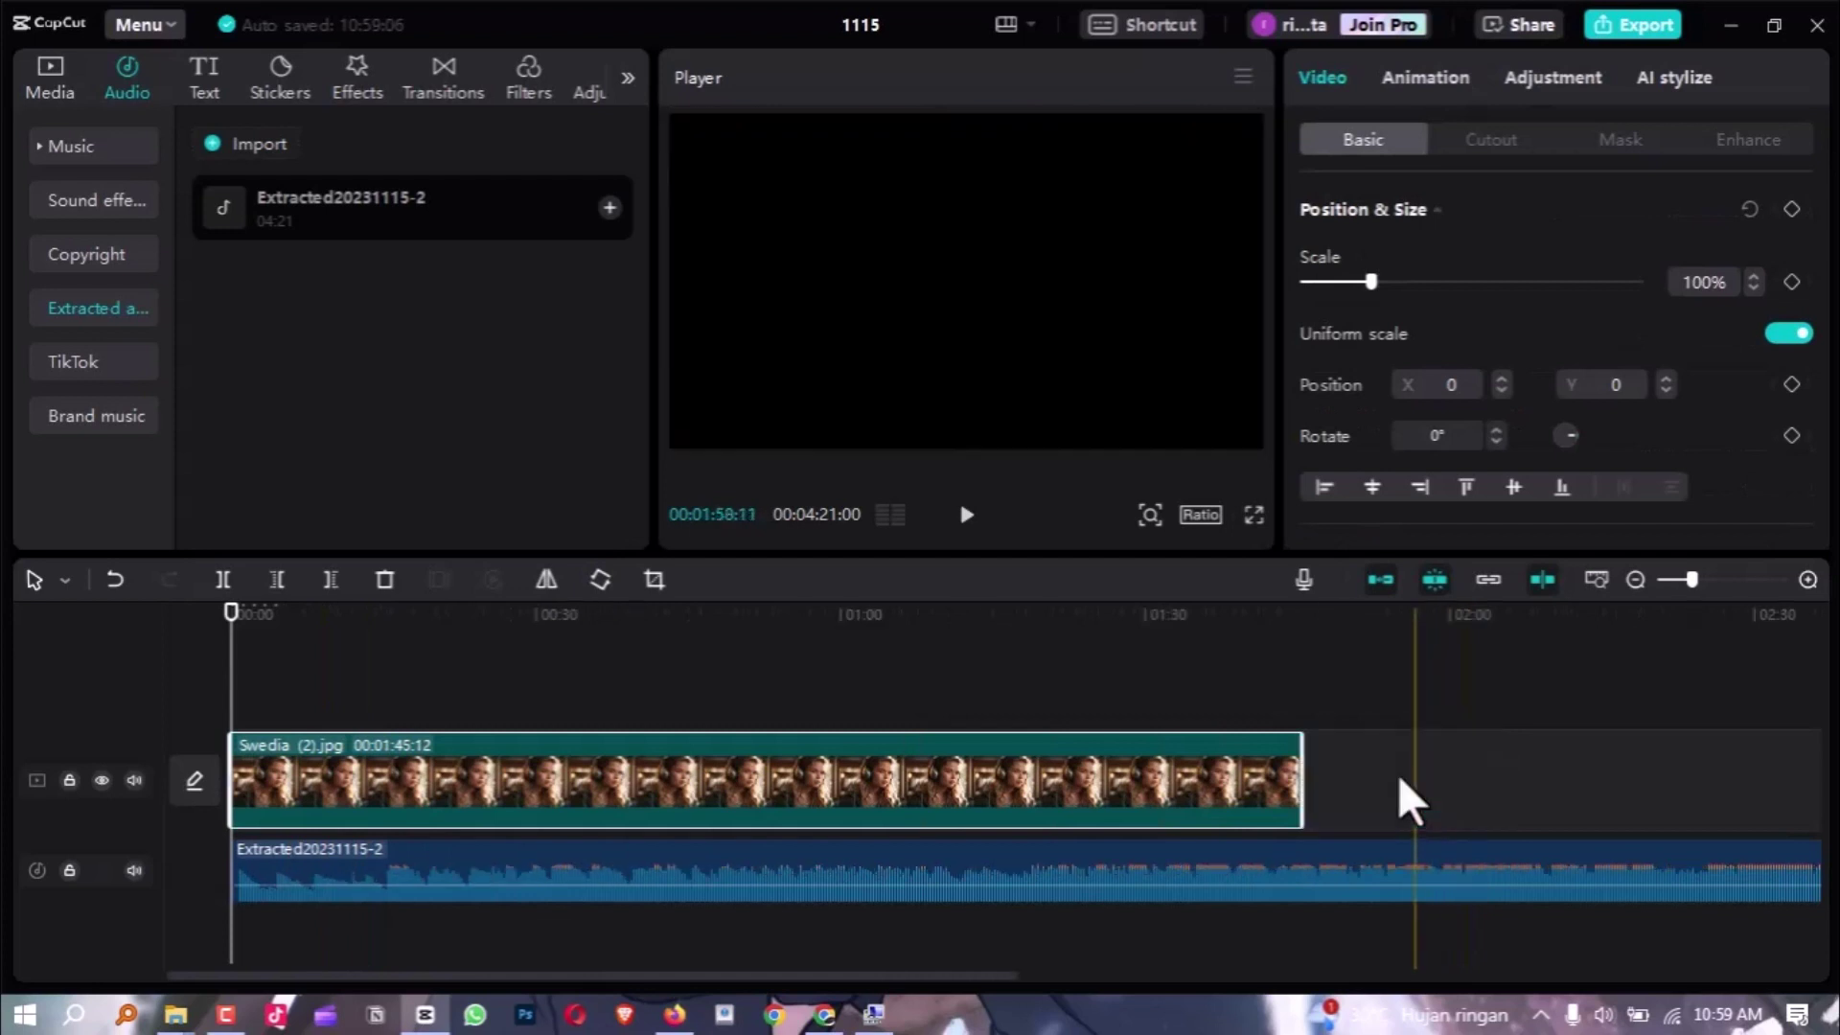
{"action": "scroll", "coordinate": [1157, 796], "scroll_direction": "down", "scroll_amount": 2, "text": "ctrl"}
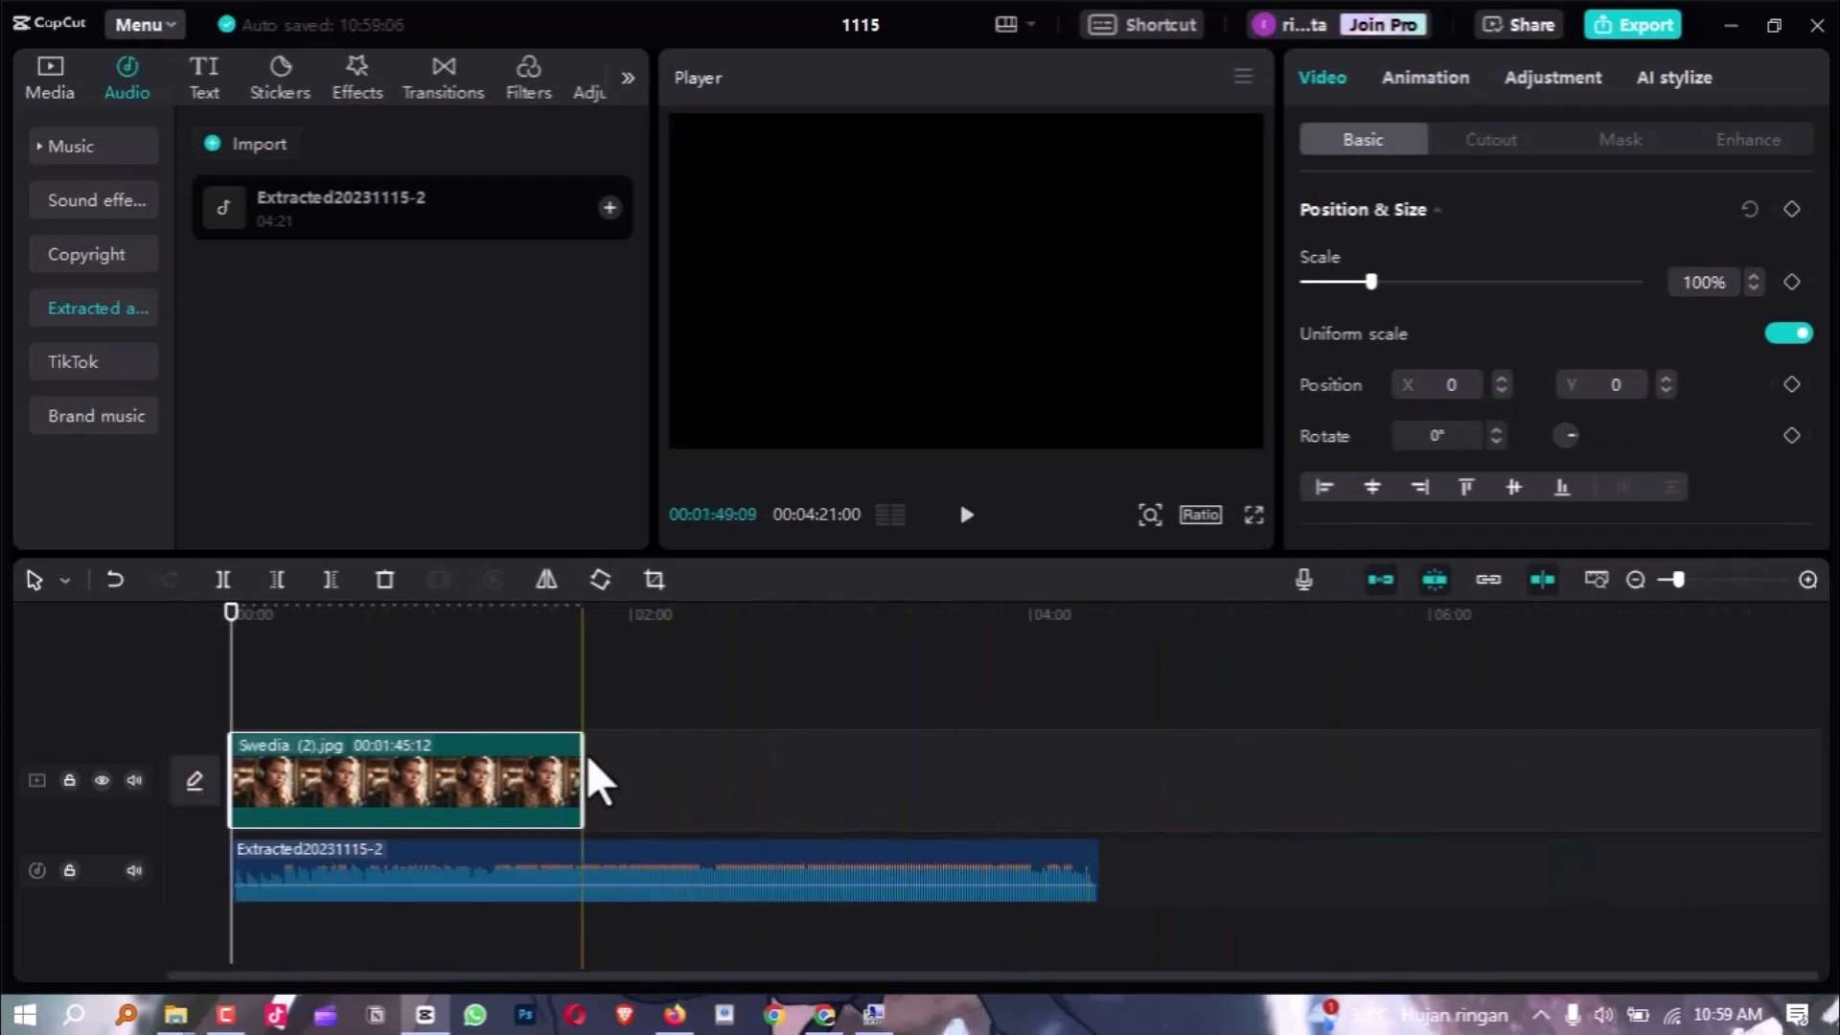
{"action": "left_click_drag", "start_coordinate": [581, 765], "coordinate": [1102, 744]}
Darken the image clip by reducing its blend opacity to 51%
{"action": "left_click", "coordinate": [711, 614]}
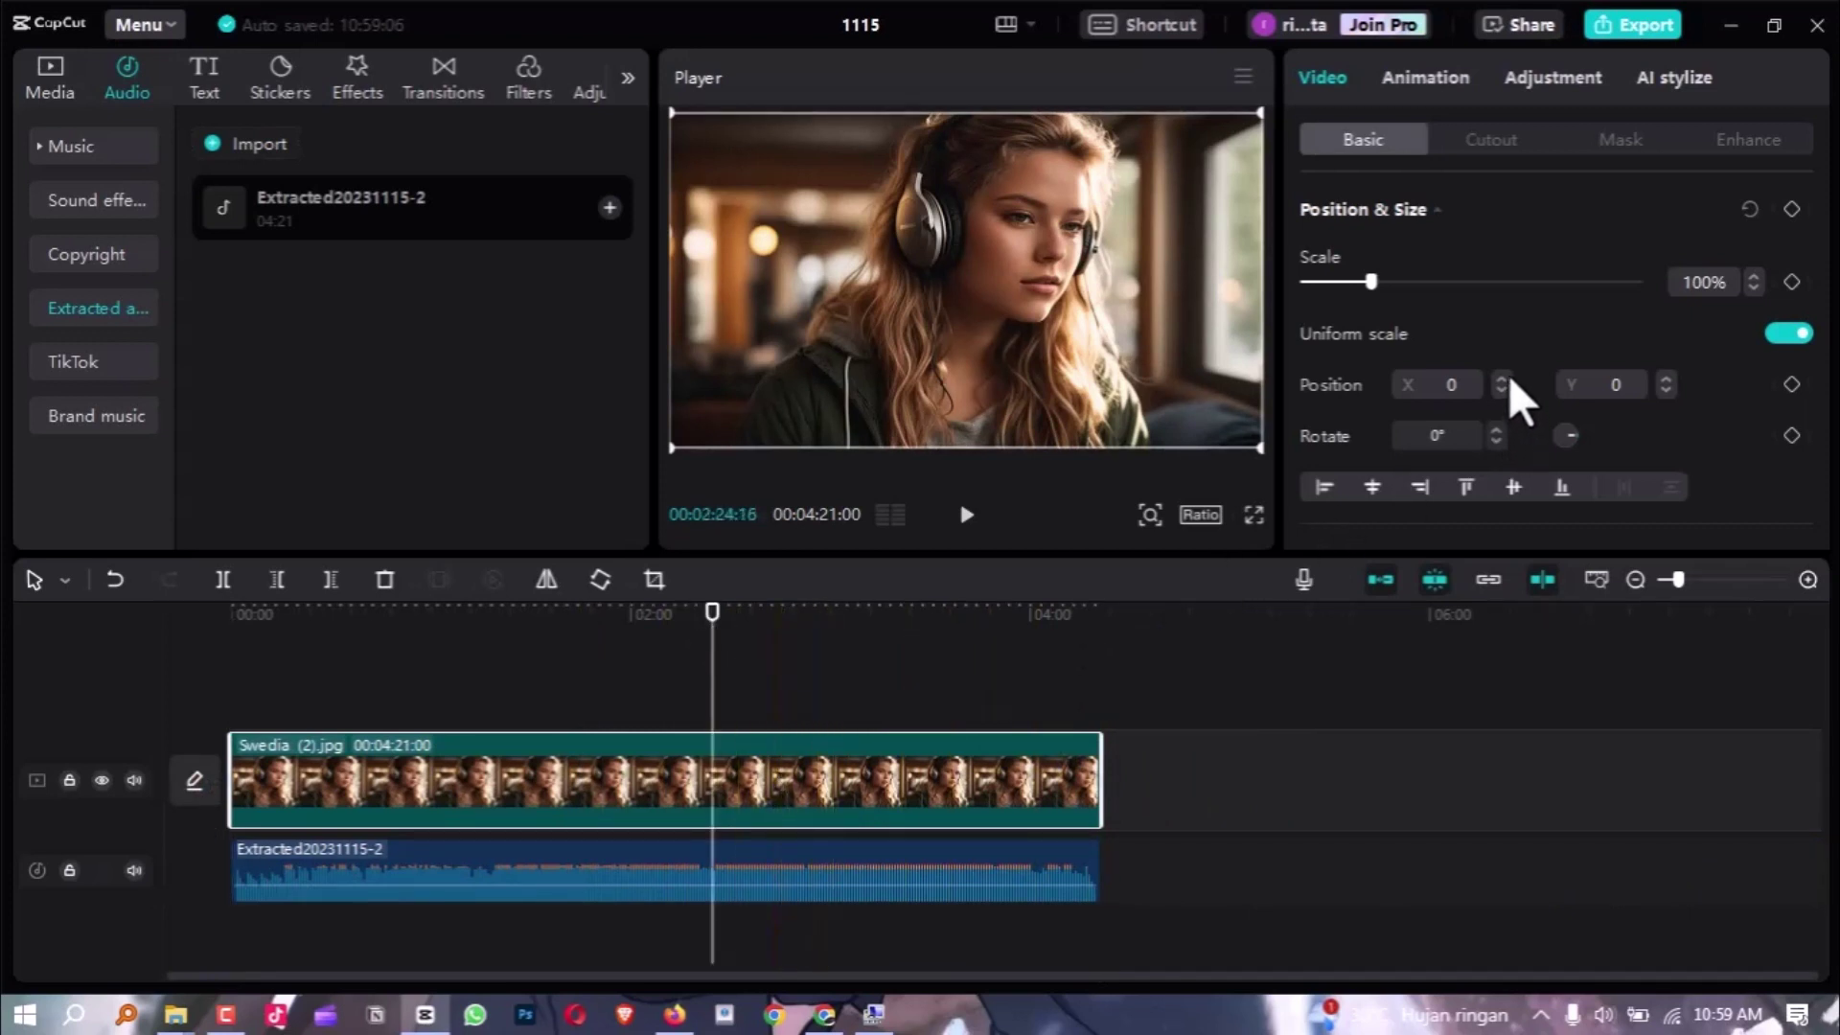
{"action": "scroll", "coordinate": [1508, 376], "scroll_direction": "down", "scroll_amount": 2}
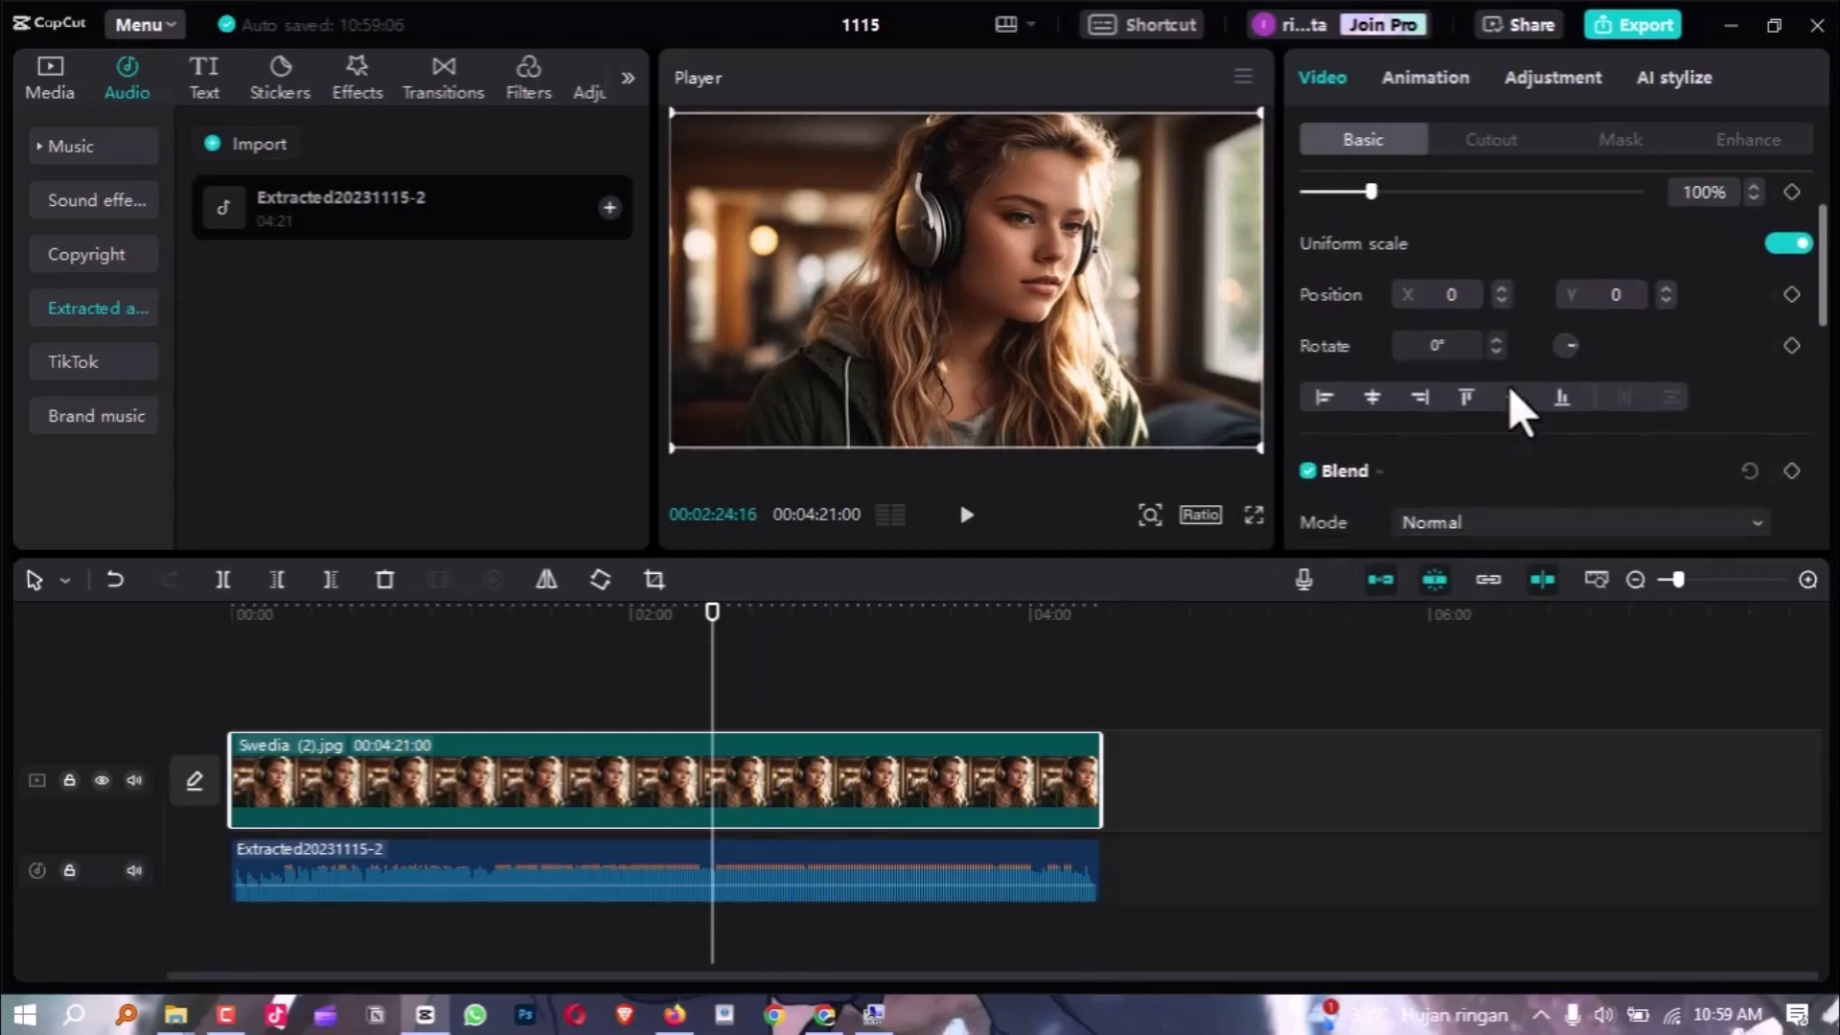
{"action": "scroll", "coordinate": [1508, 385], "scroll_direction": "down", "scroll_amount": 5}
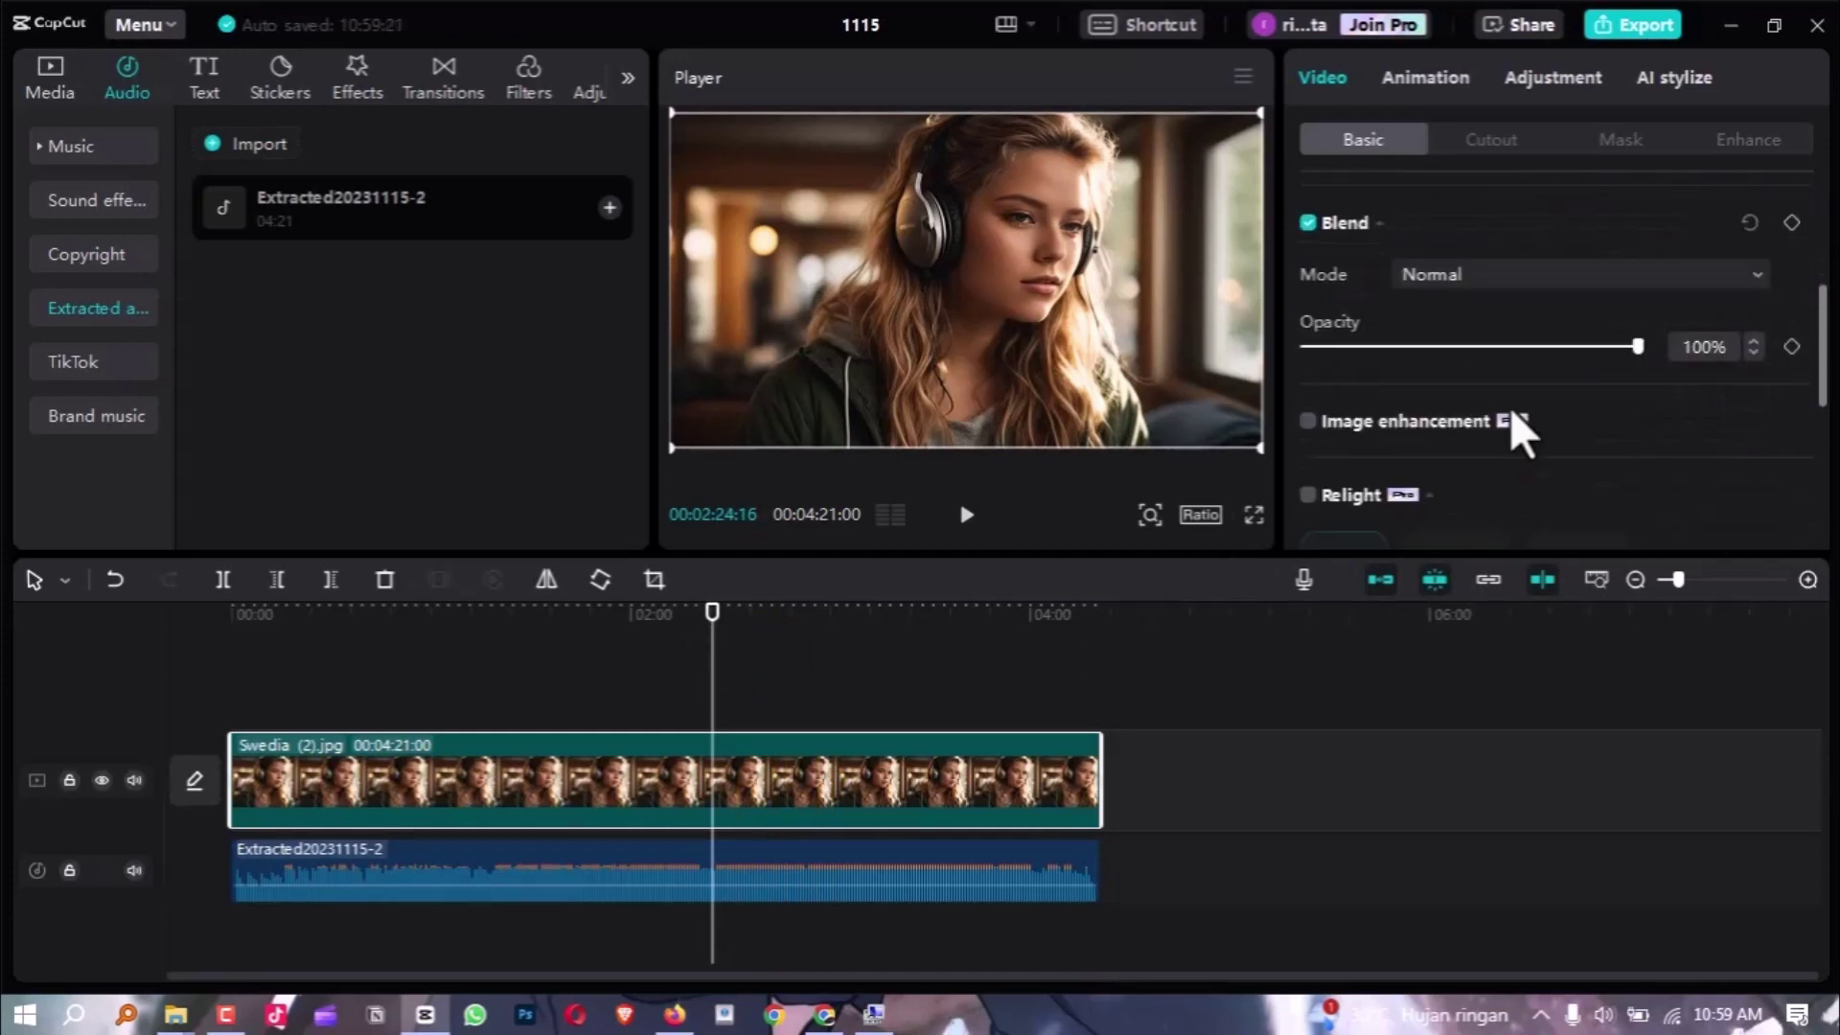
{"action": "scroll", "coordinate": [1509, 403], "scroll_direction": "down", "scroll_amount": 7}
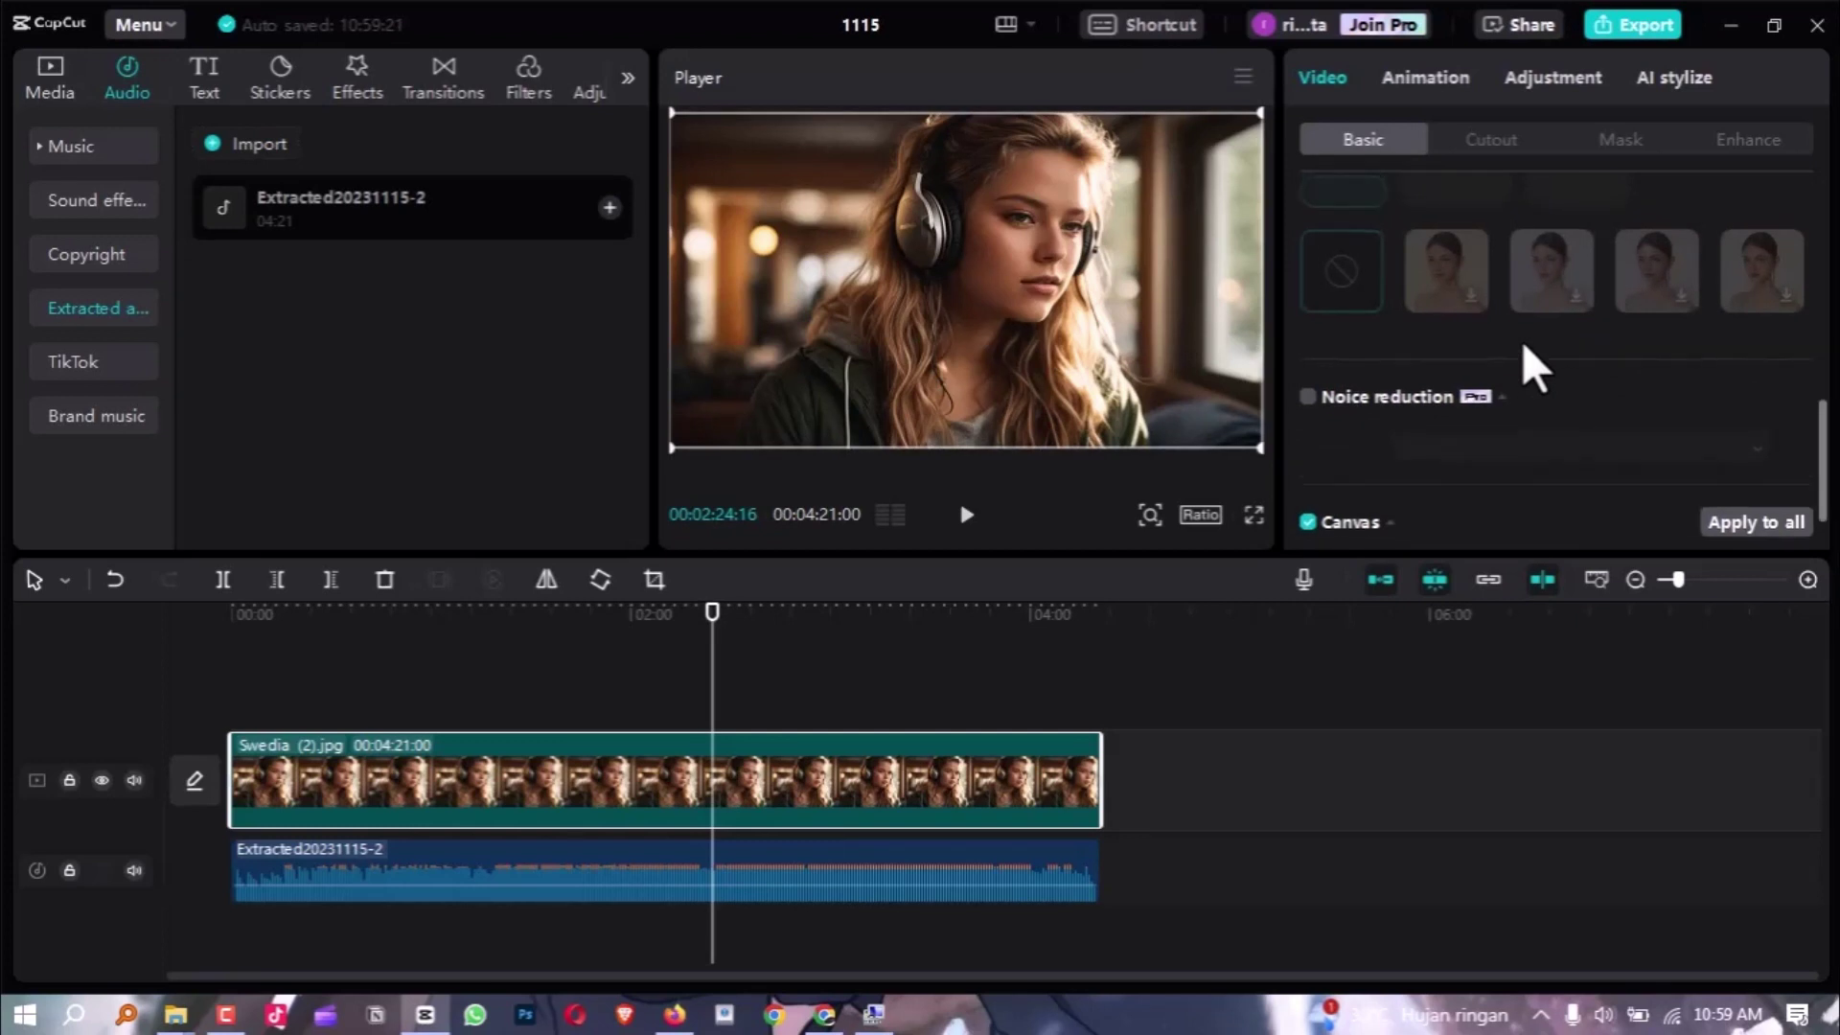
{"action": "scroll", "coordinate": [1523, 340], "scroll_direction": "up", "scroll_amount": 8}
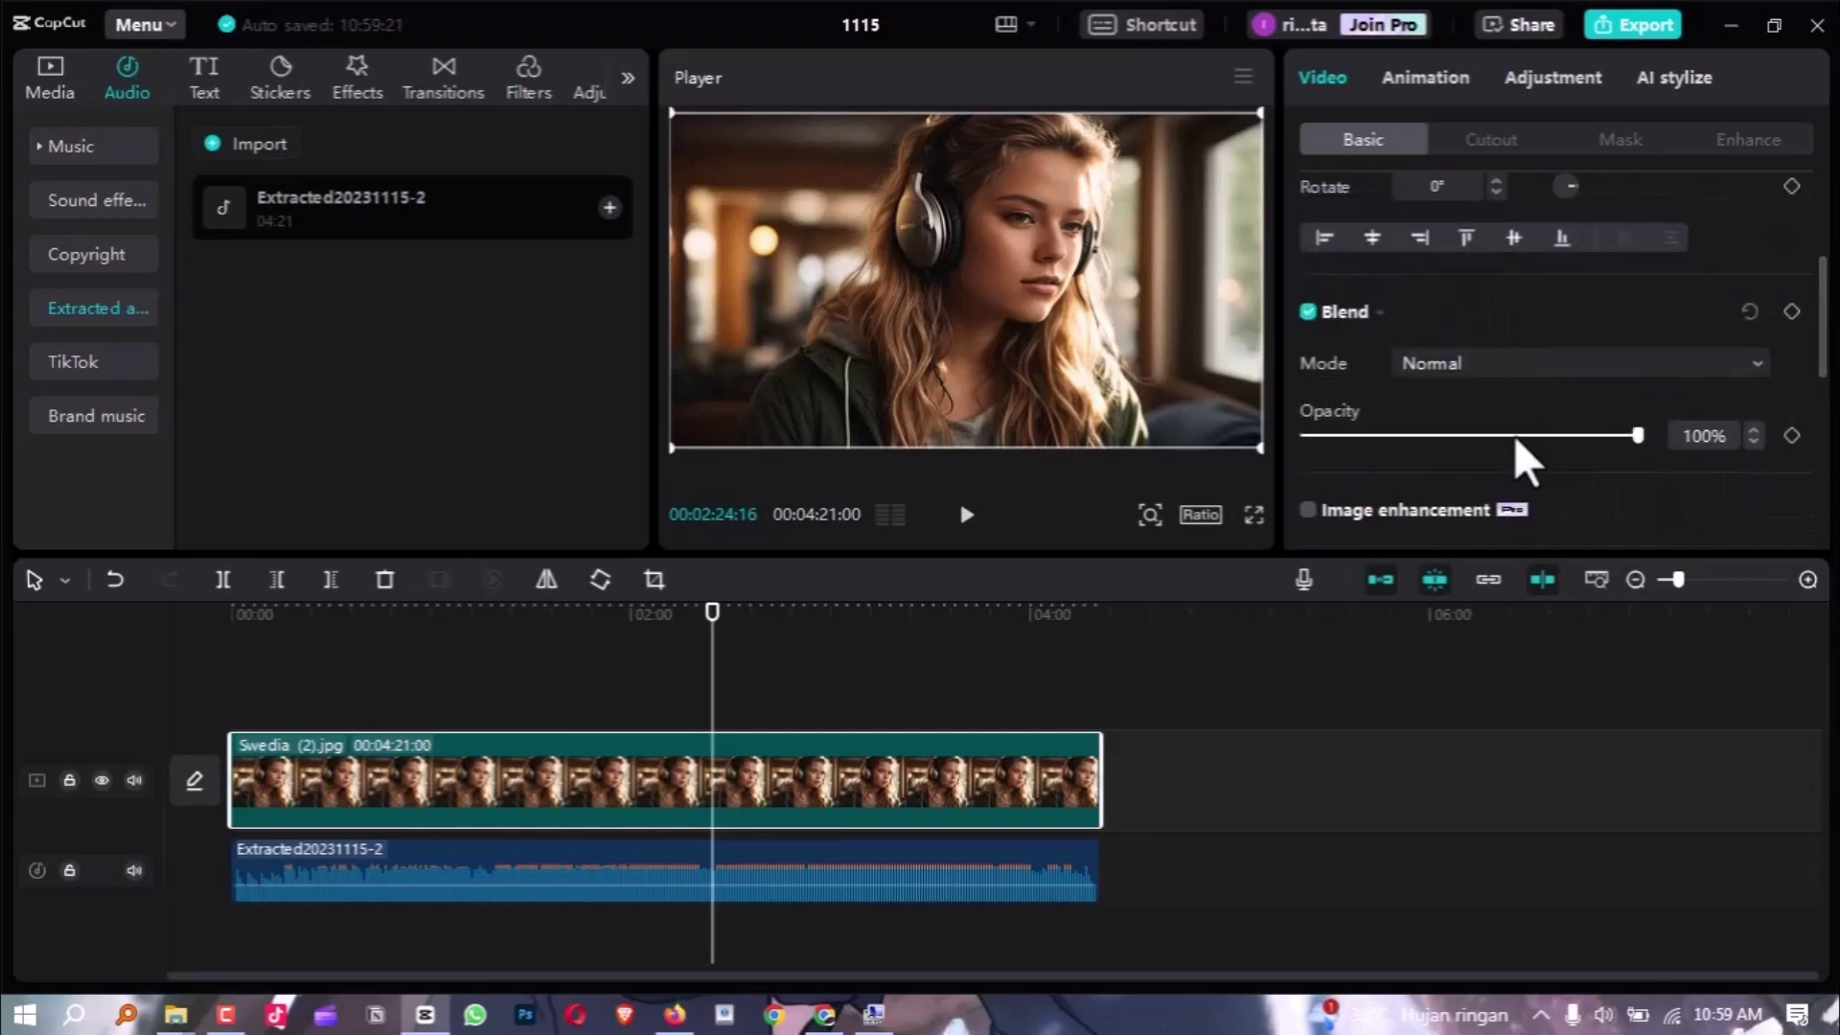
{"action": "left_click", "coordinate": [1514, 436]}
{"action": "left_click_drag", "start_coordinate": [1477, 437], "coordinate": [1476, 435]}
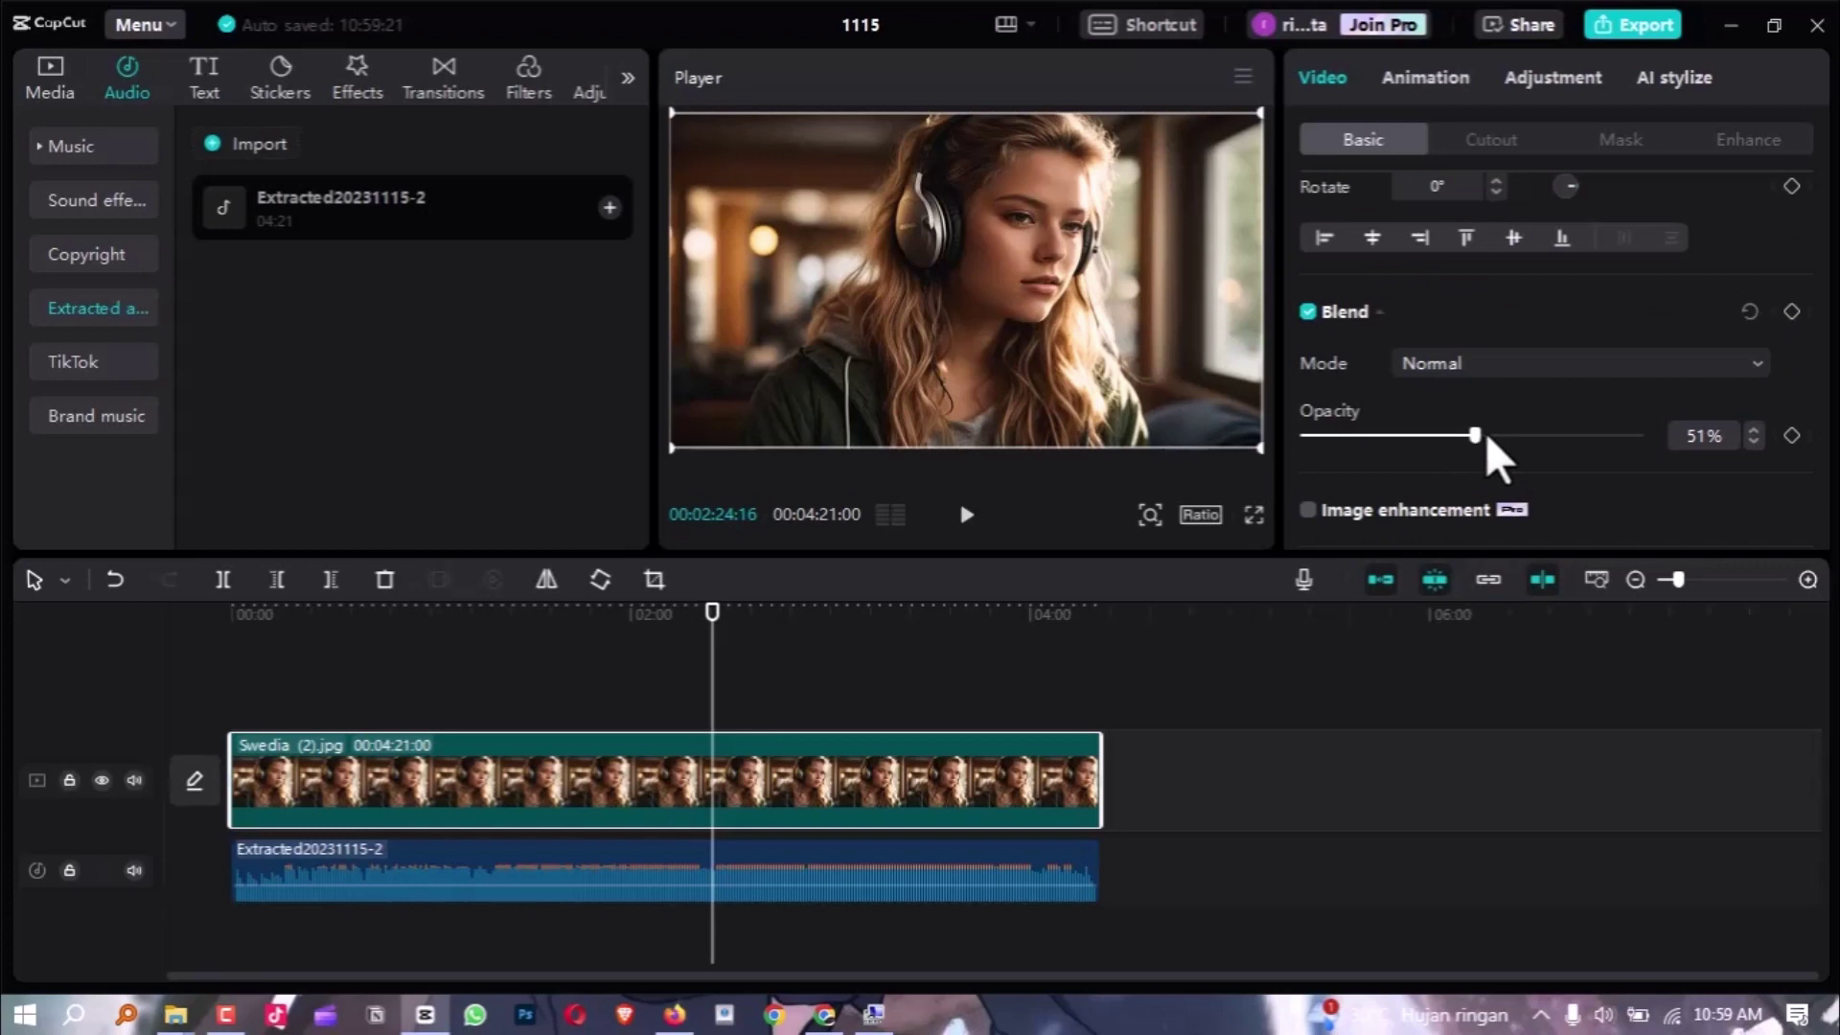
{"action": "left_click", "coordinate": [576, 614]}
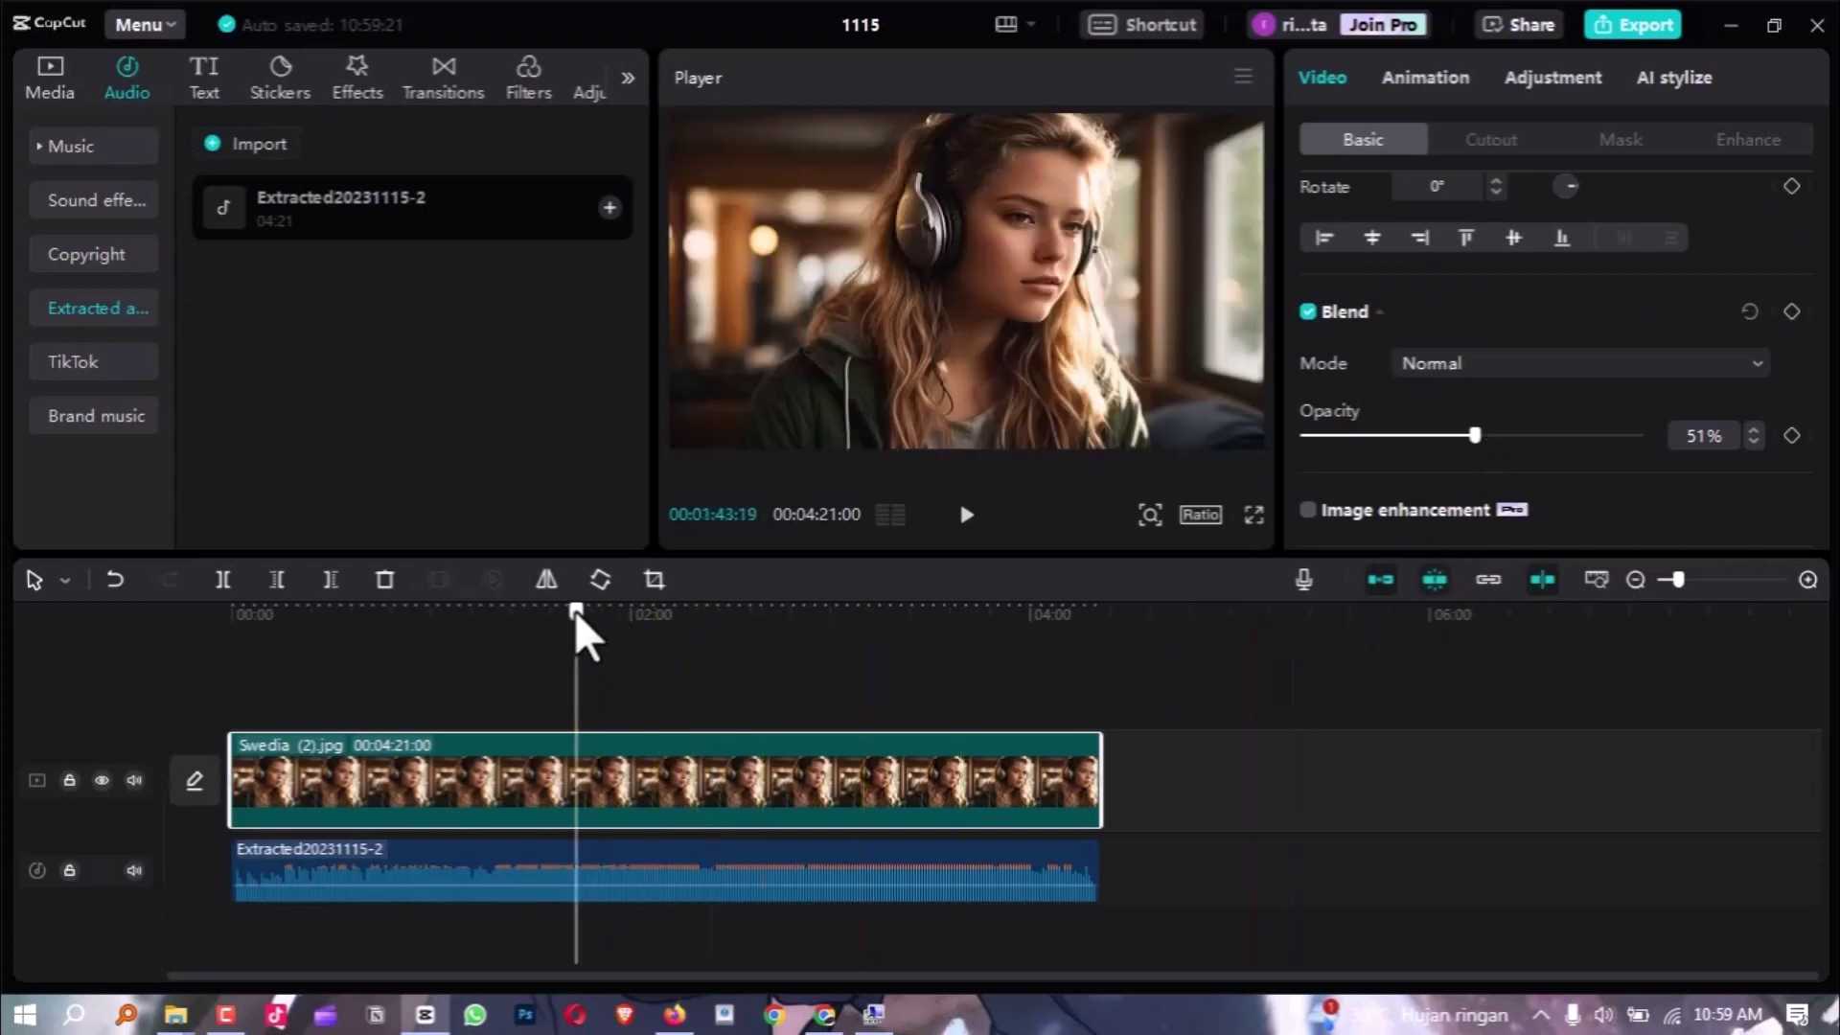
Generate auto lyrics from the extracted audio clip with Indonesian as the language, clearing current lyrics
{"action": "left_click", "coordinate": [200, 78]}
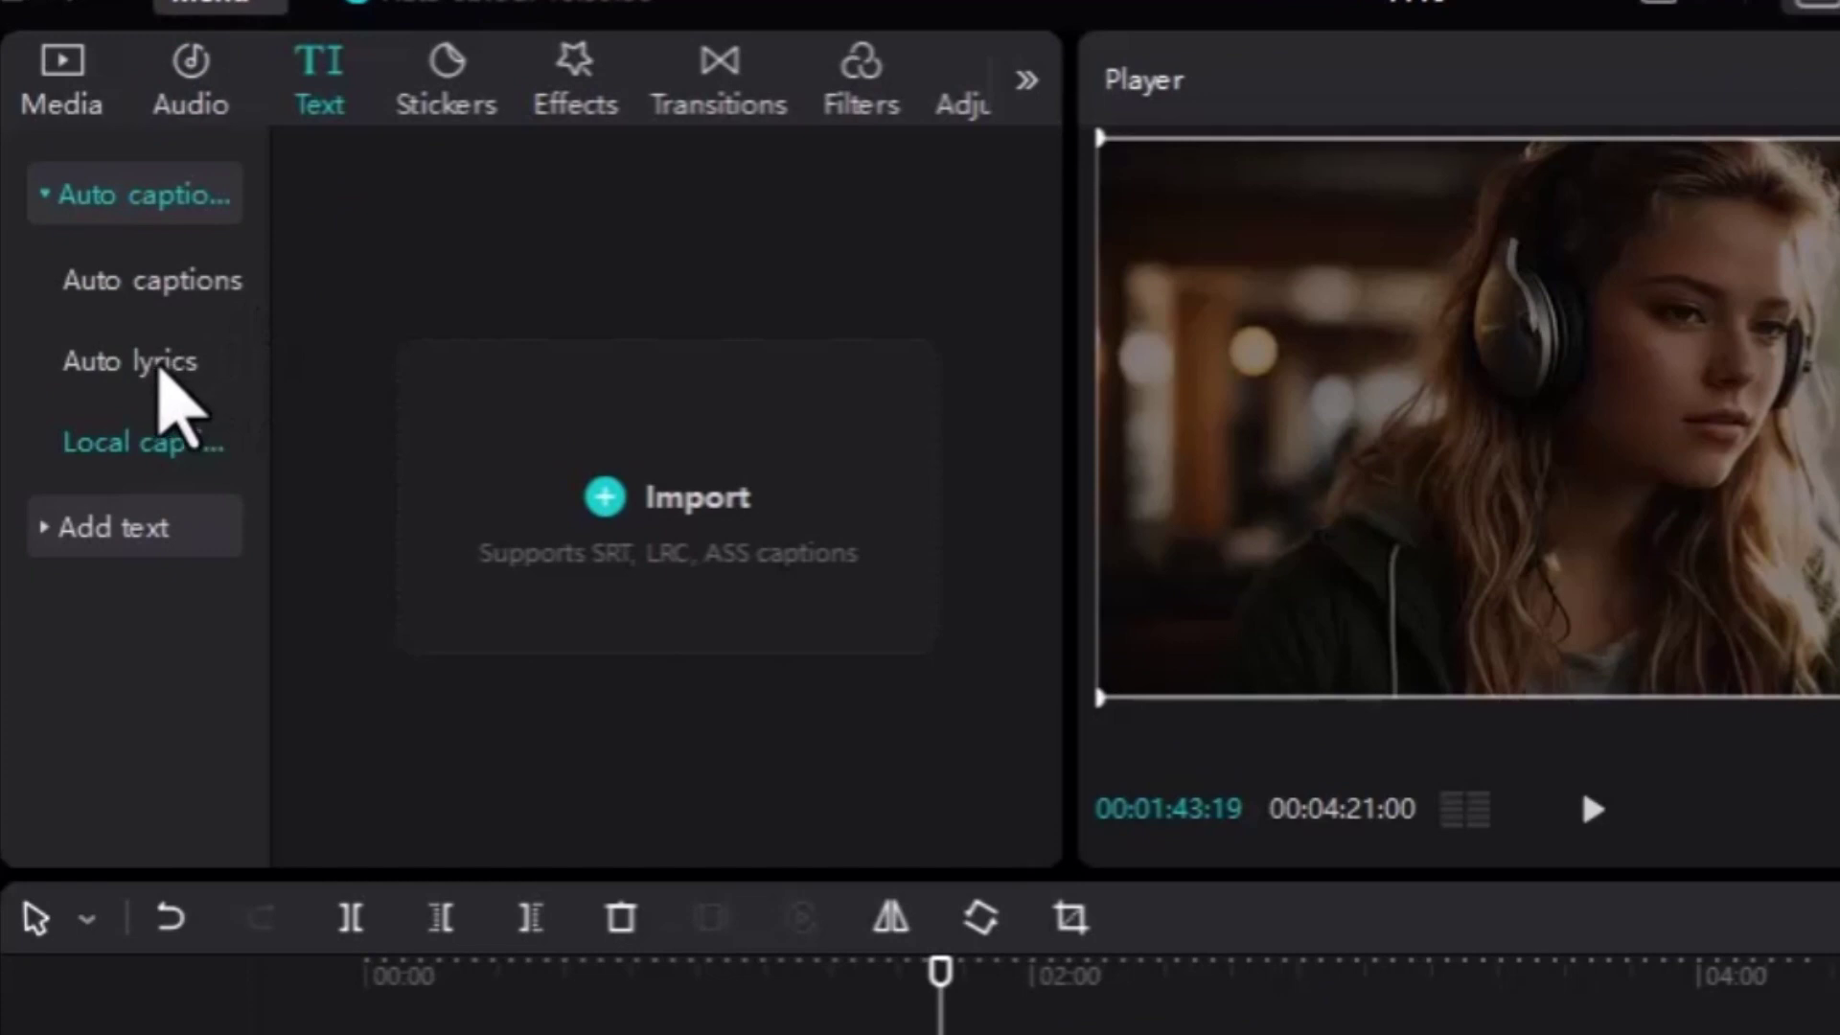
{"action": "left_click", "coordinate": [166, 369]}
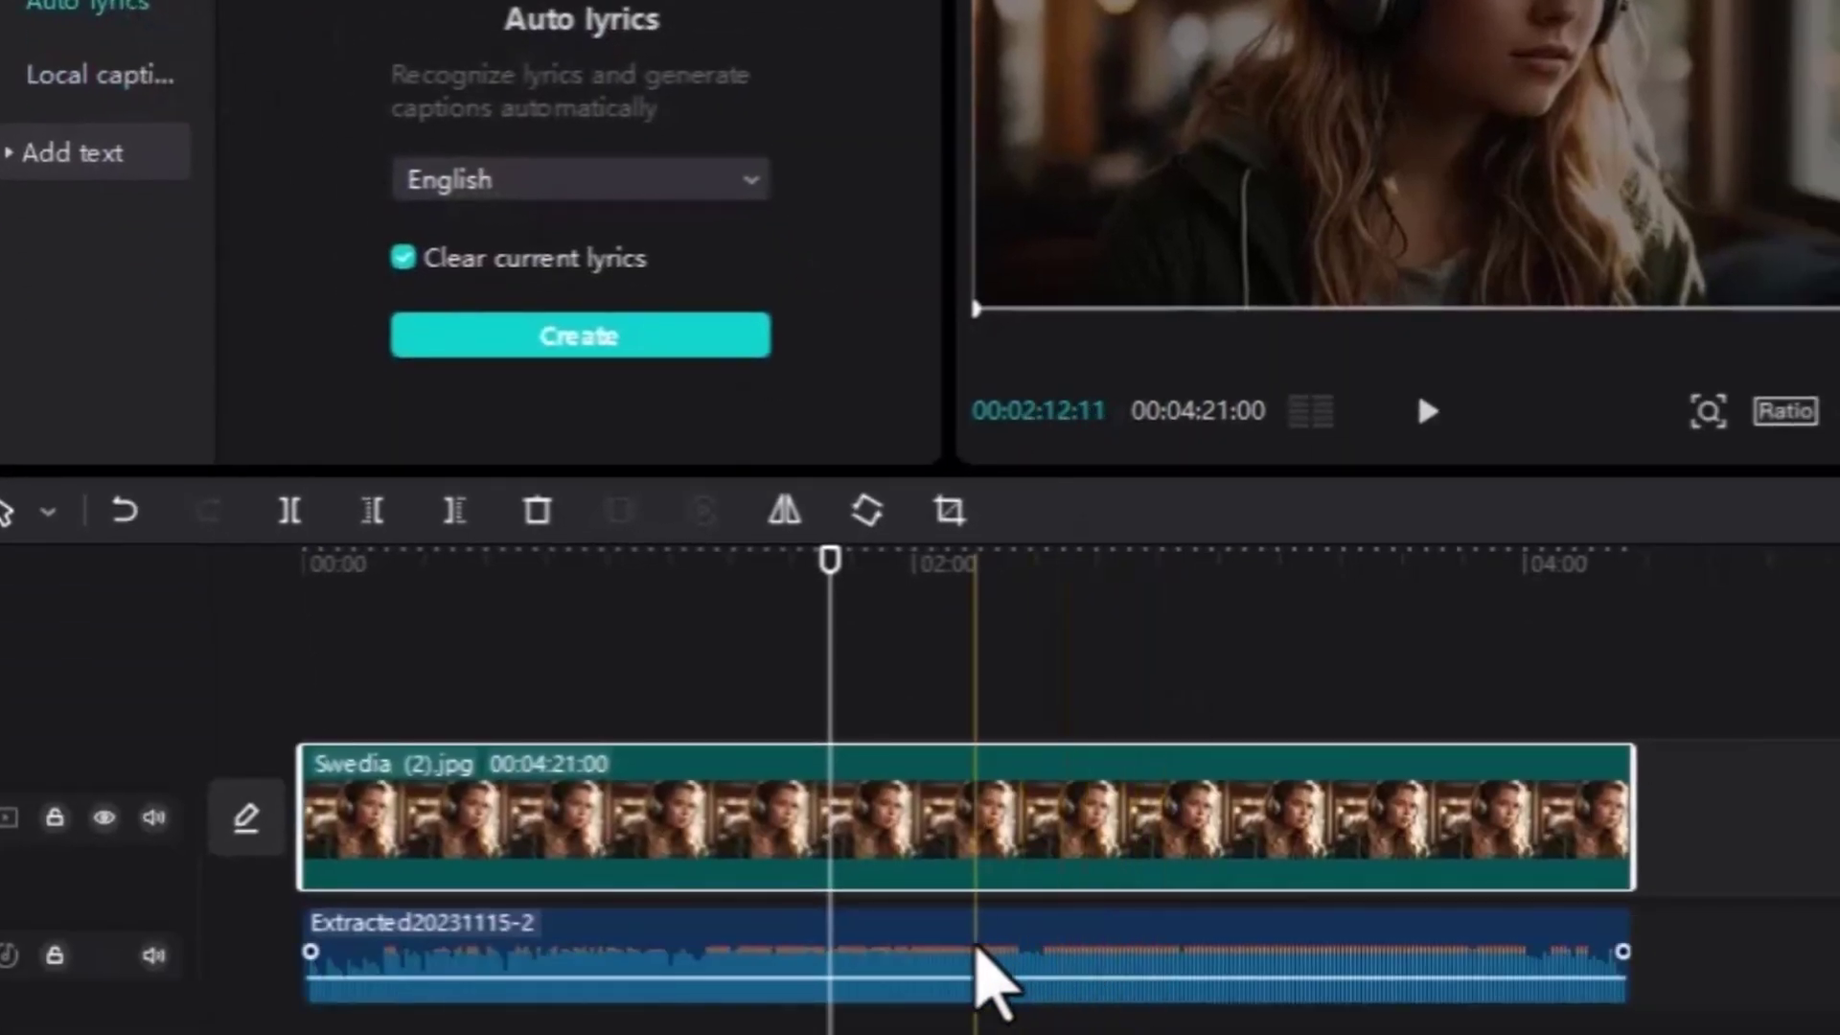
{"action": "left_click", "coordinate": [978, 951]}
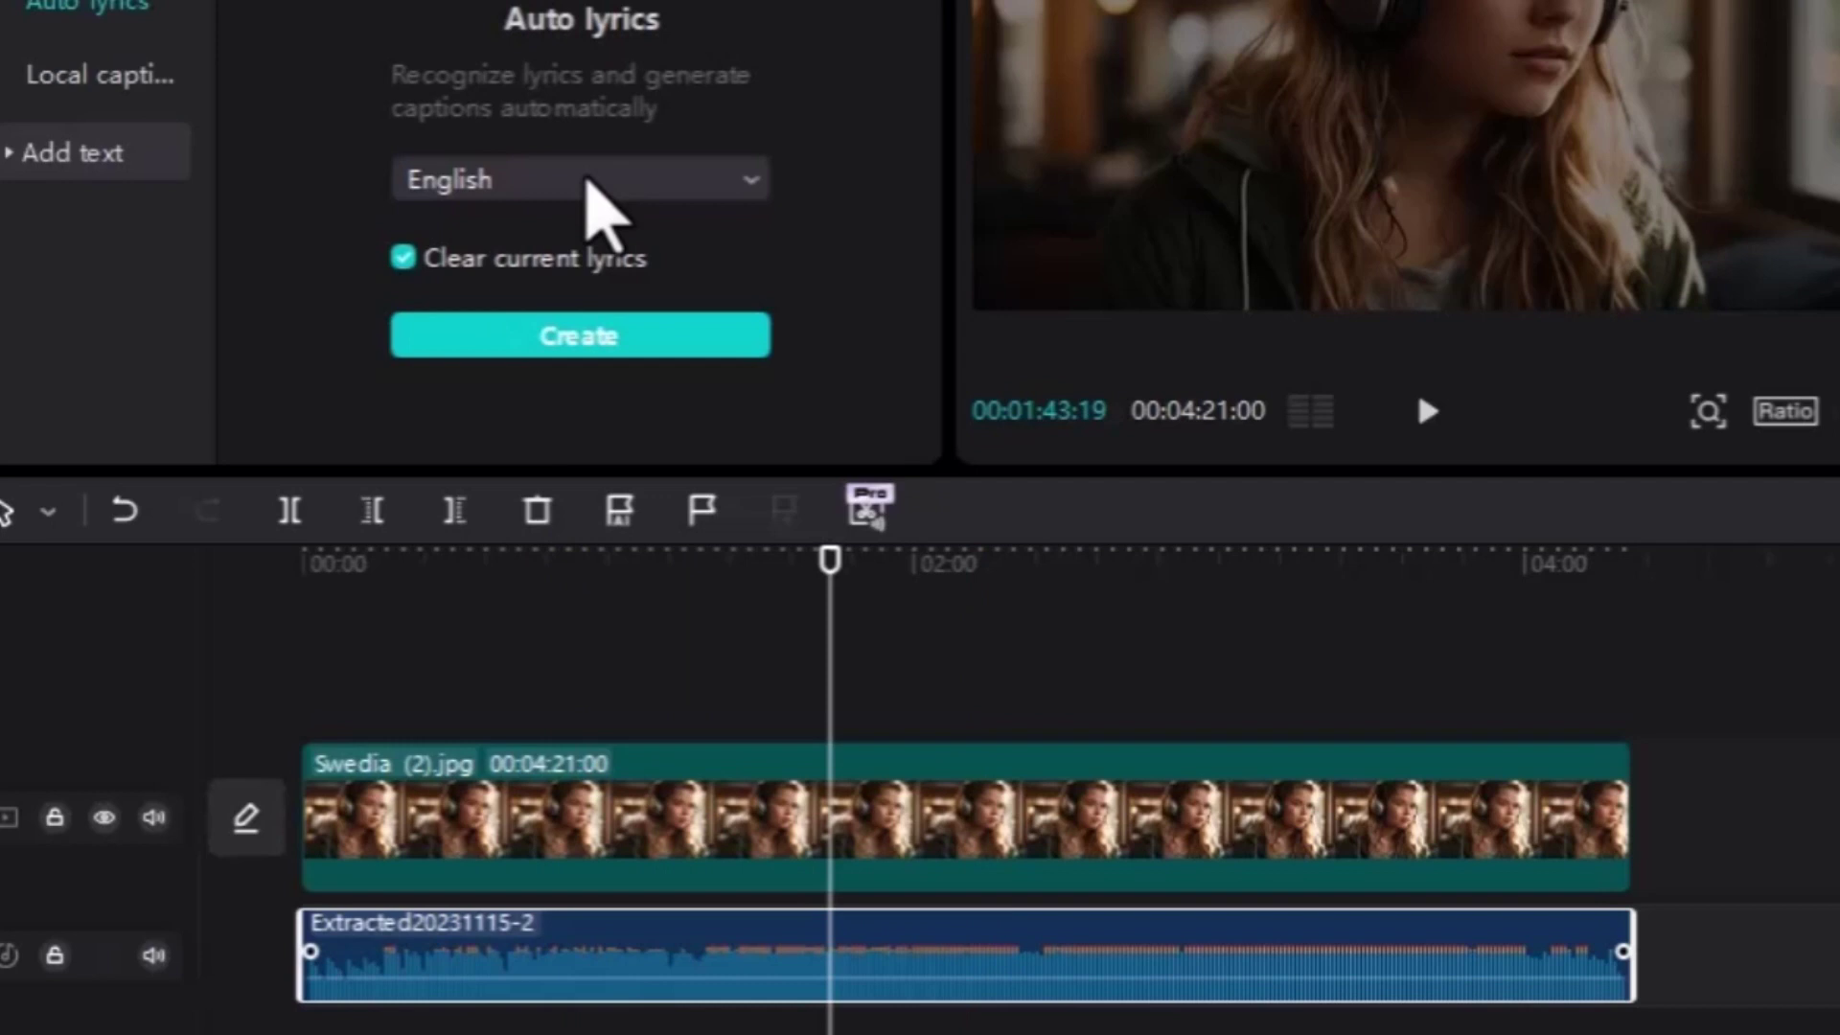
{"action": "left_click", "coordinate": [588, 180]}
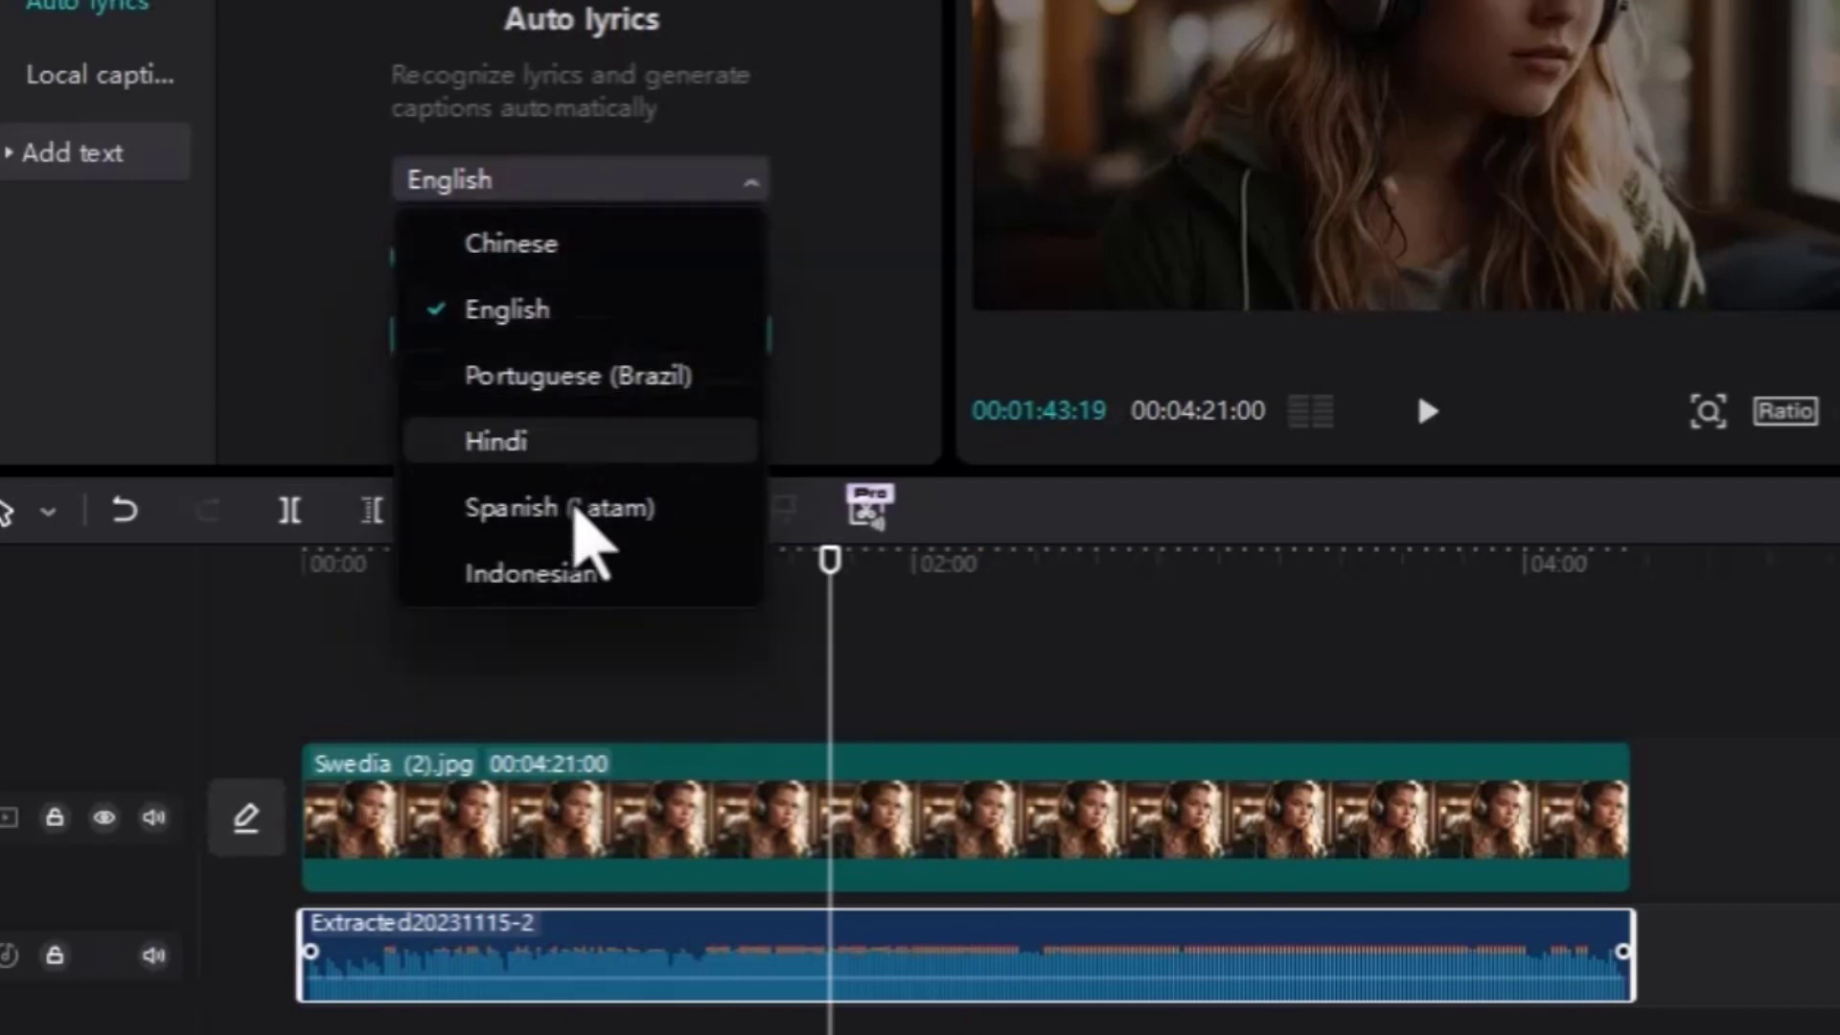
{"action": "left_click", "coordinate": [578, 576]}
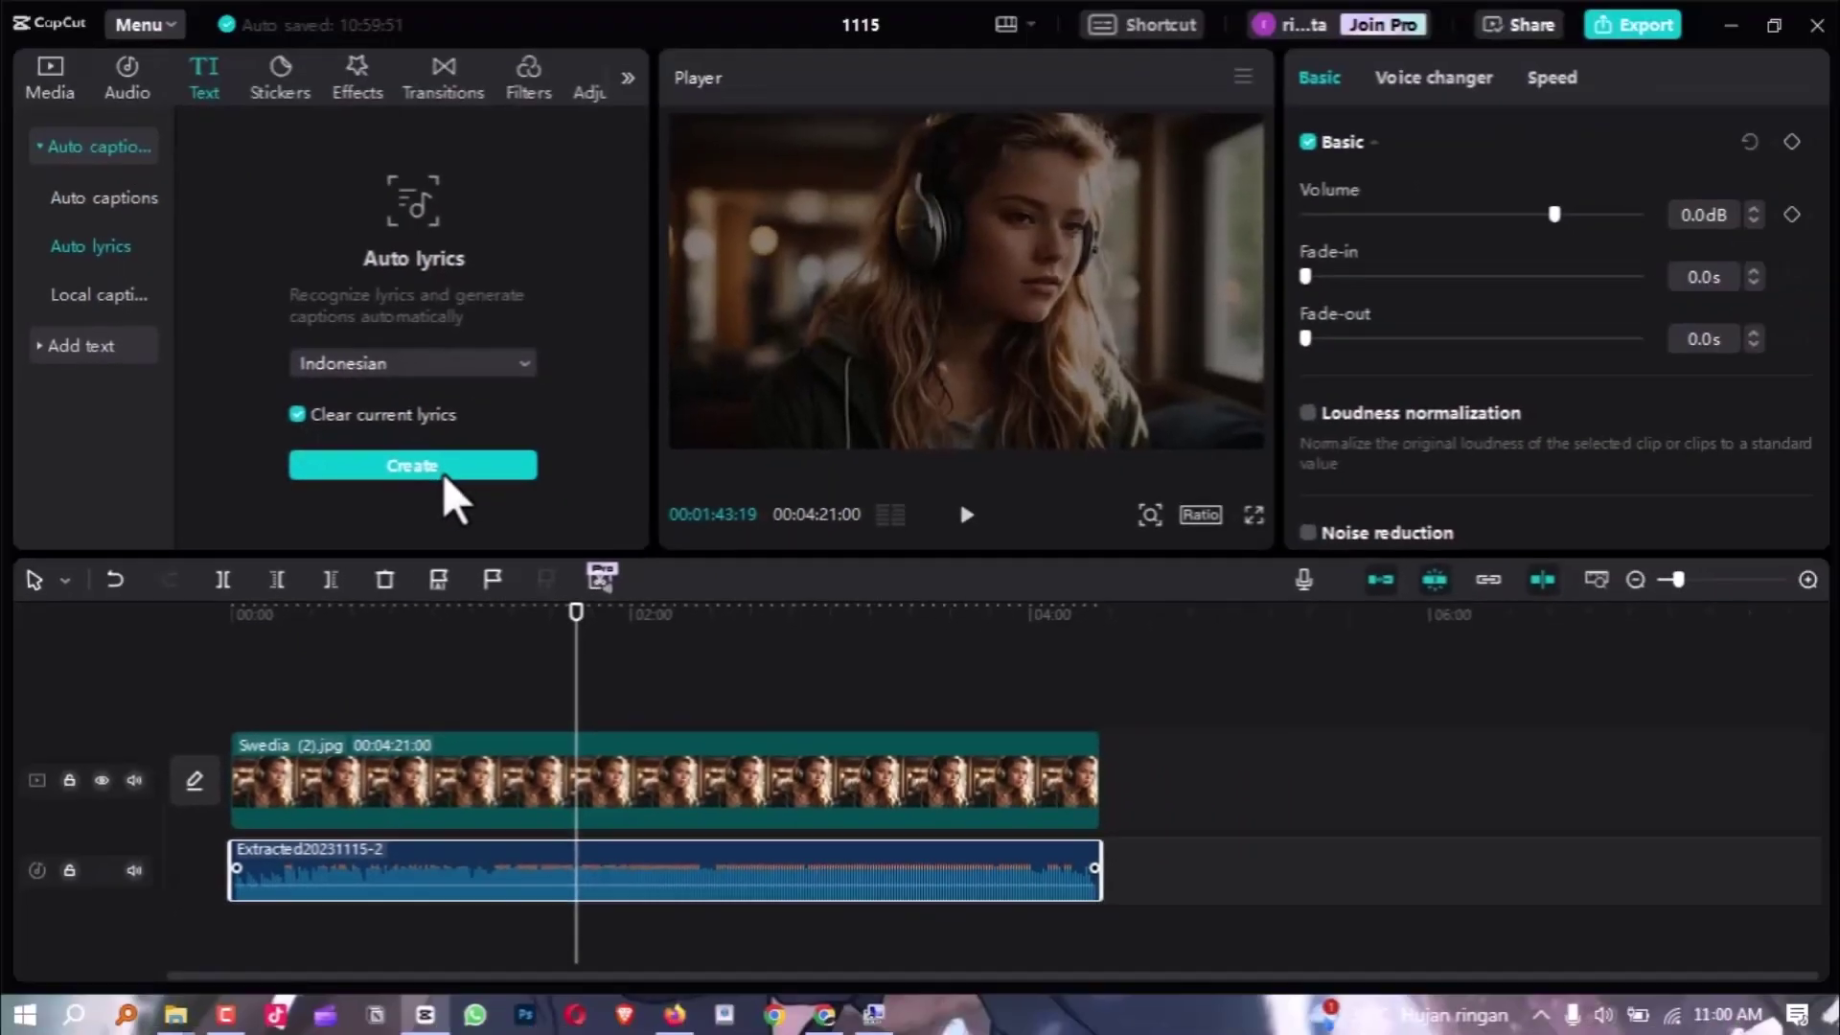
{"action": "left_click", "coordinate": [626, 349]}
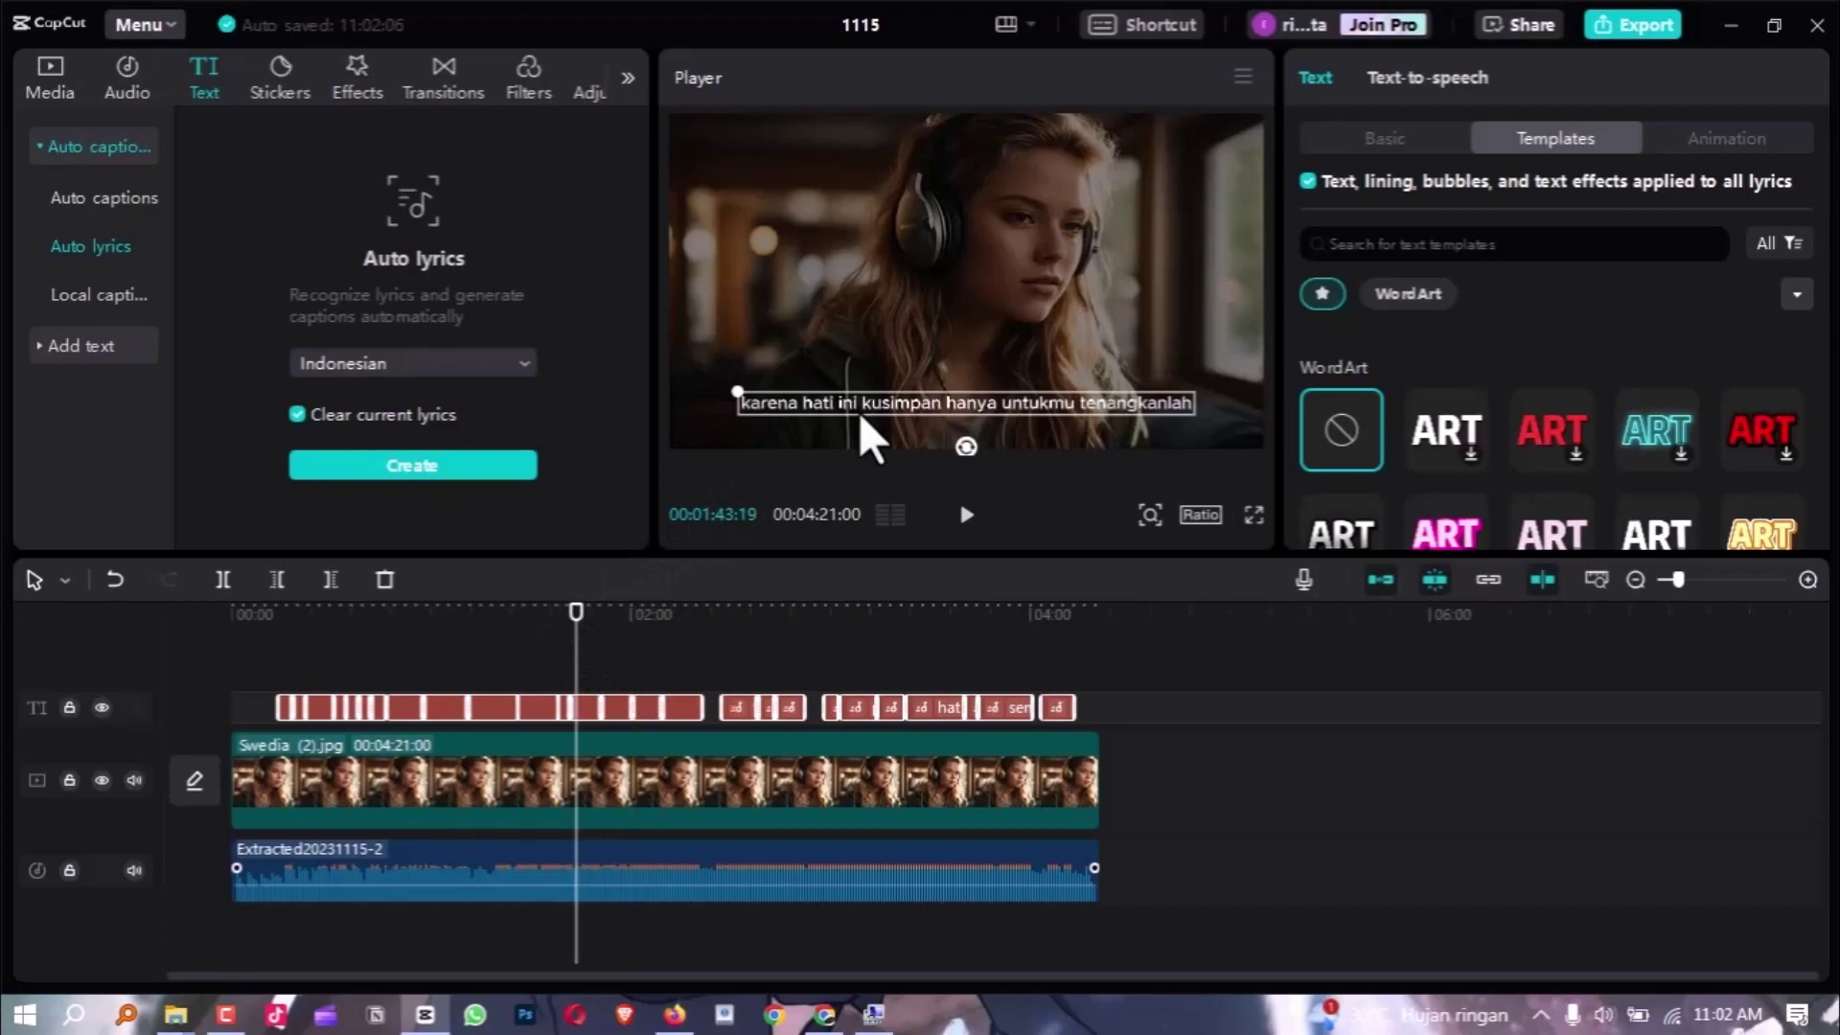
Preview the generated lyrics in full screen and check them at several points along the timeline
{"action": "key", "text": "ctrl+shift+f"}
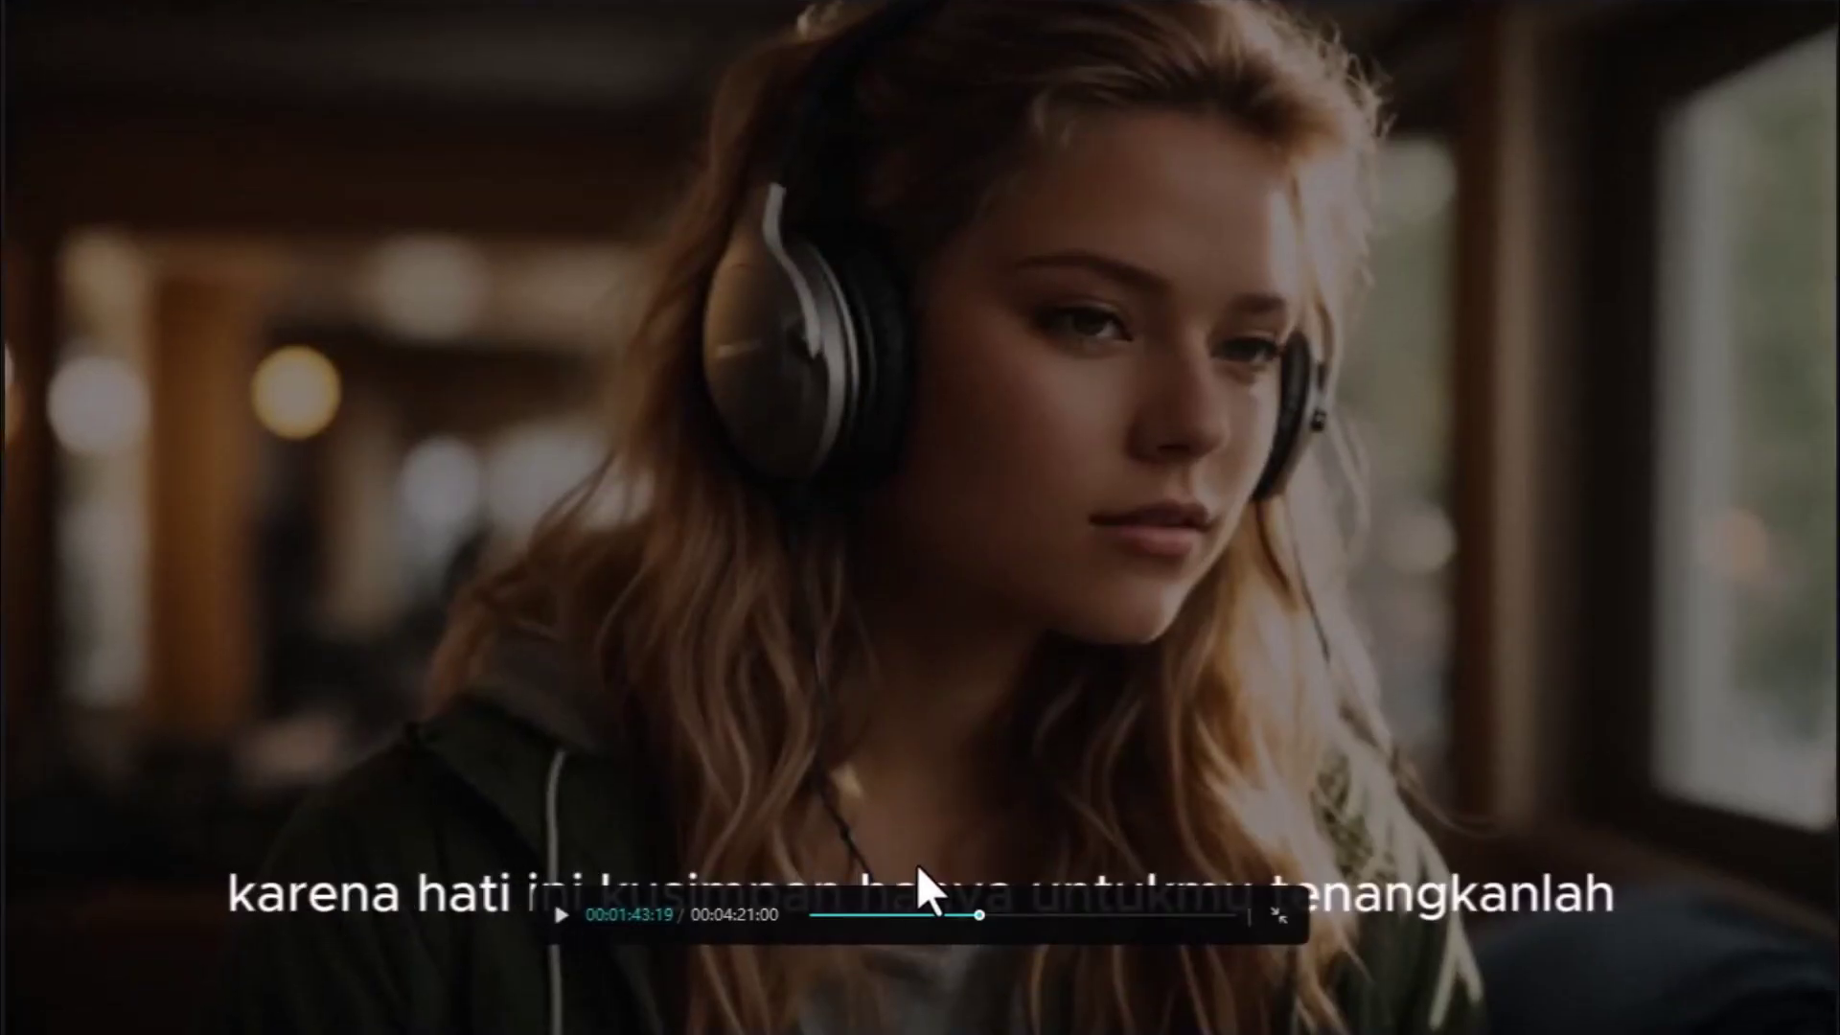
{"action": "key", "text": "space"}
{"action": "key", "text": "Escape"}
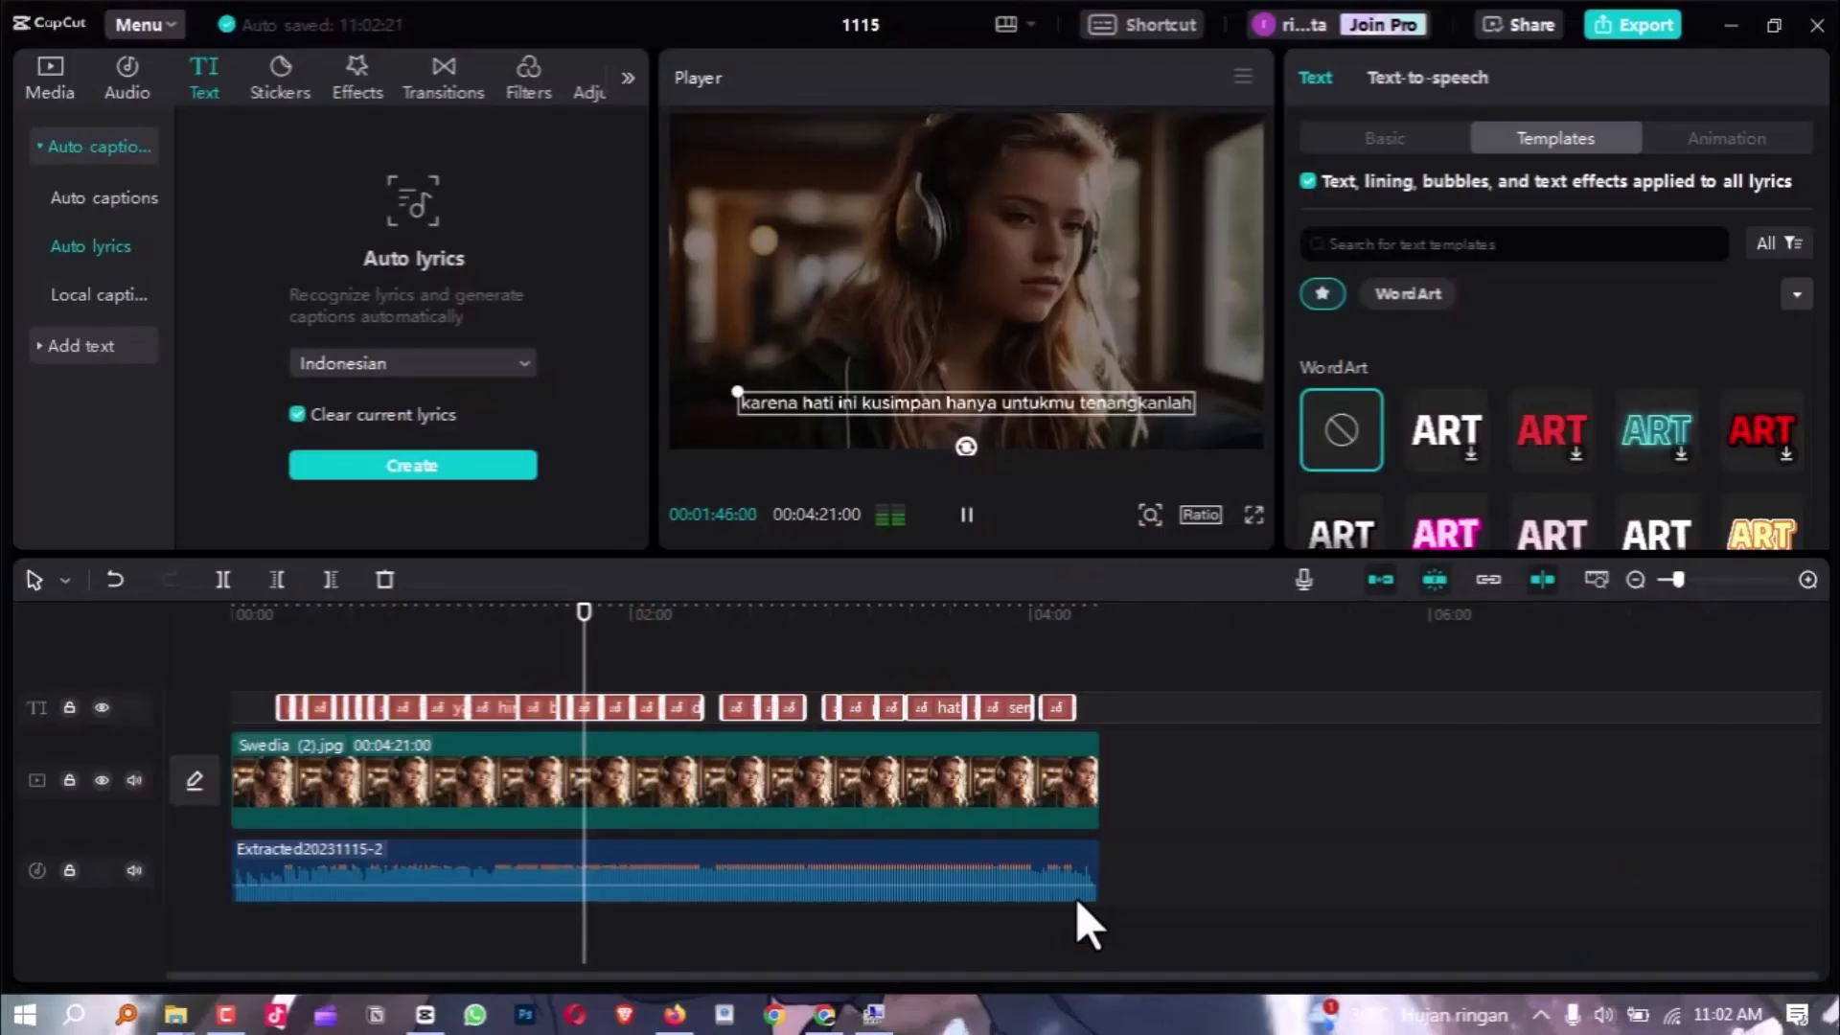
{"action": "key", "text": "space"}
{"action": "left_click_drag", "start_coordinate": [535, 611], "coordinate": [689, 635]}
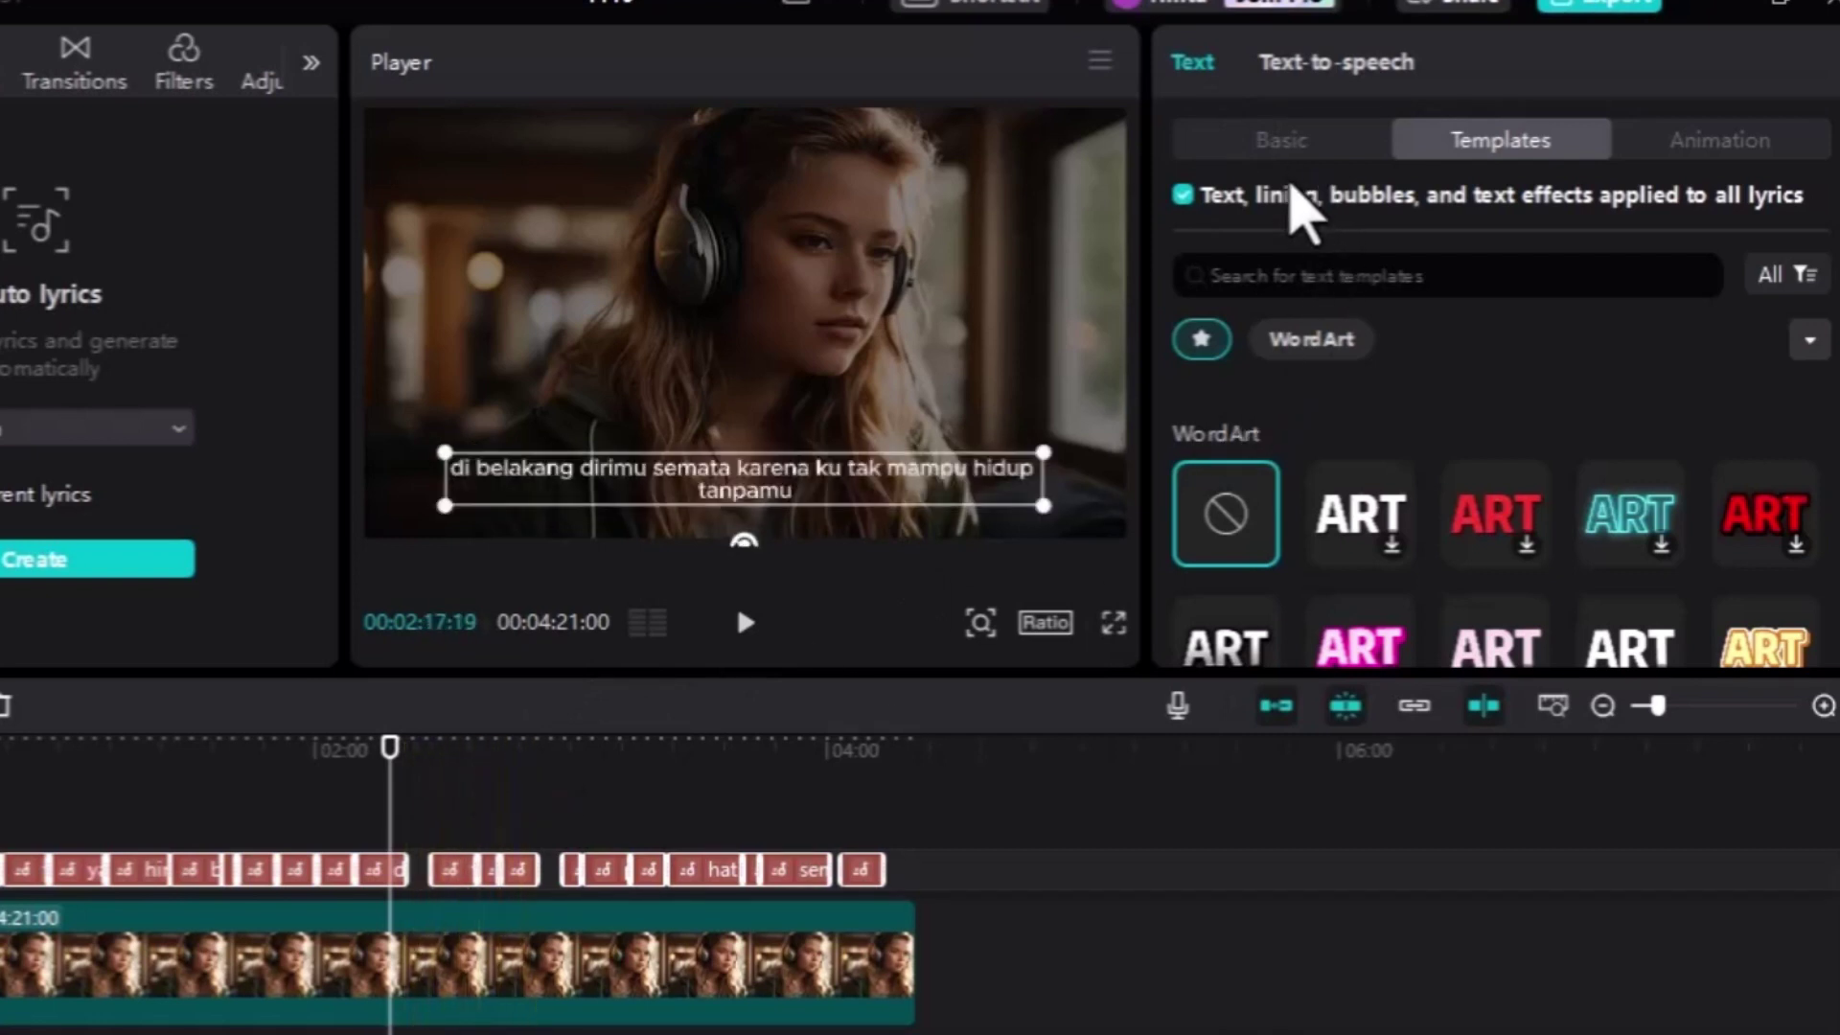
Set the font of all lyrics to Thrive from the caption at about 00:00:50 and preview it in full screen
{"action": "left_click", "coordinate": [1301, 139]}
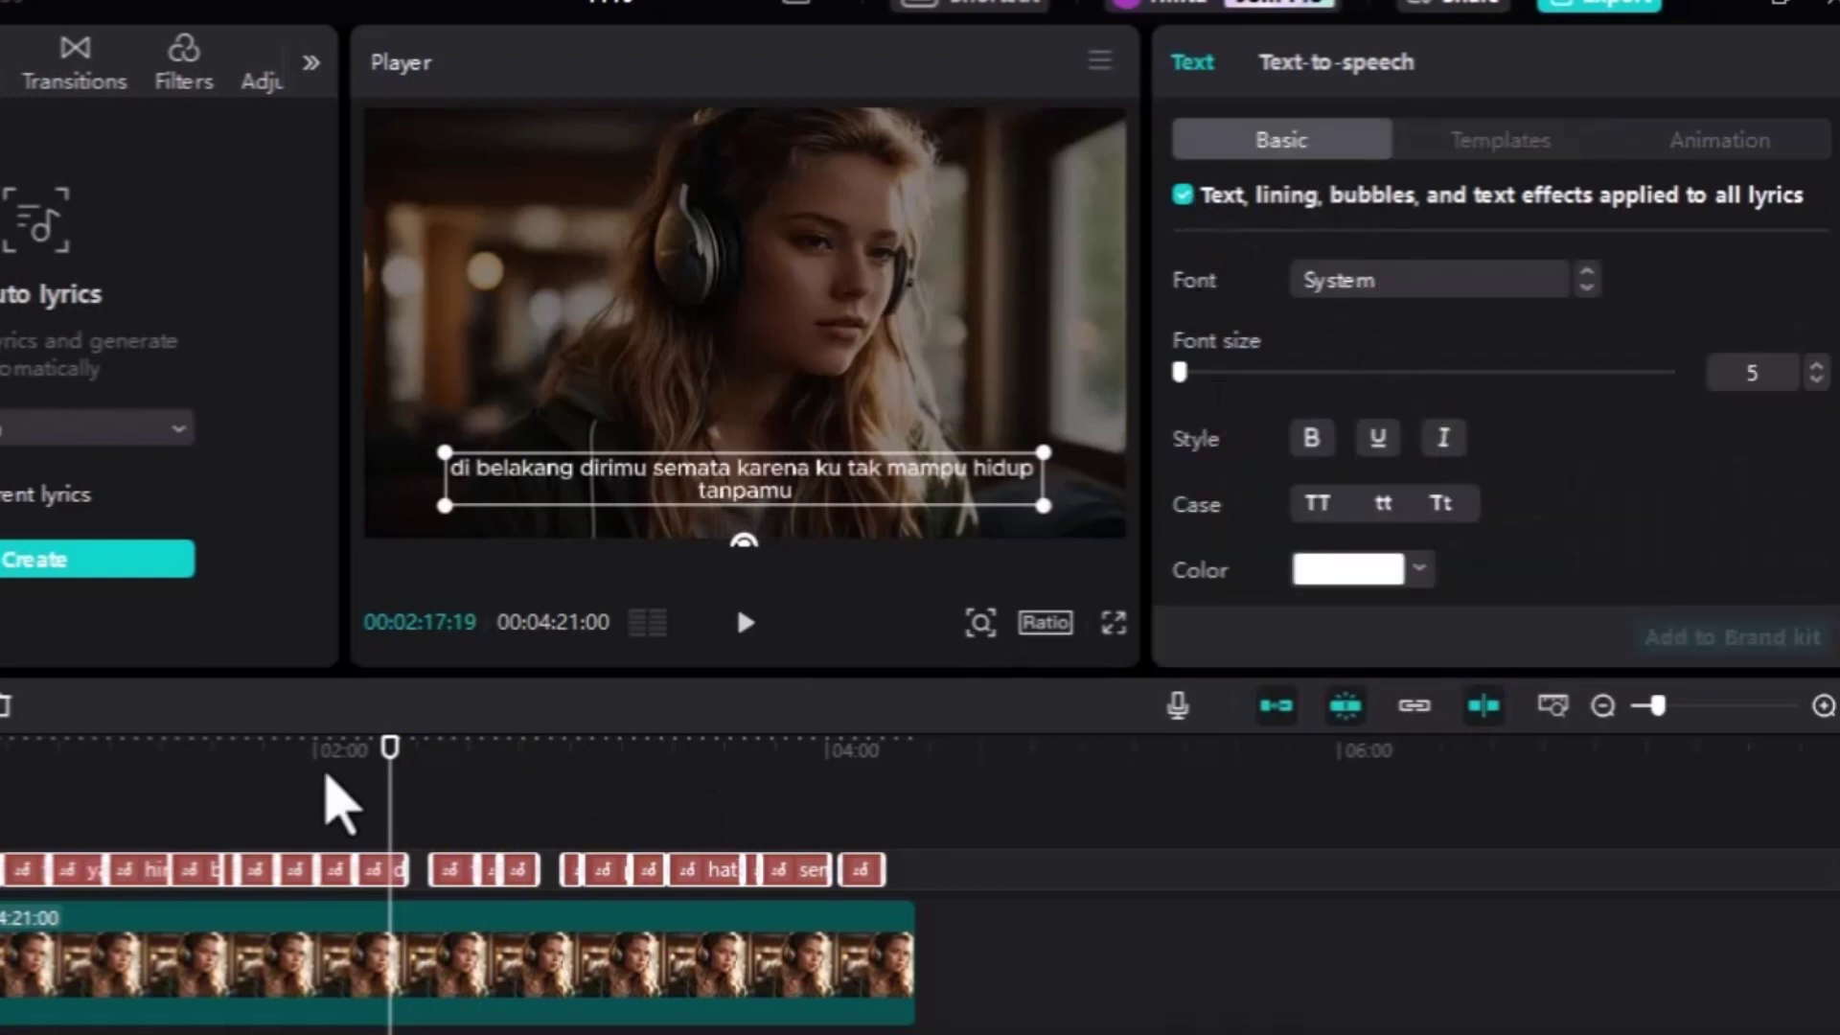
{"action": "left_click", "coordinate": [20, 767]}
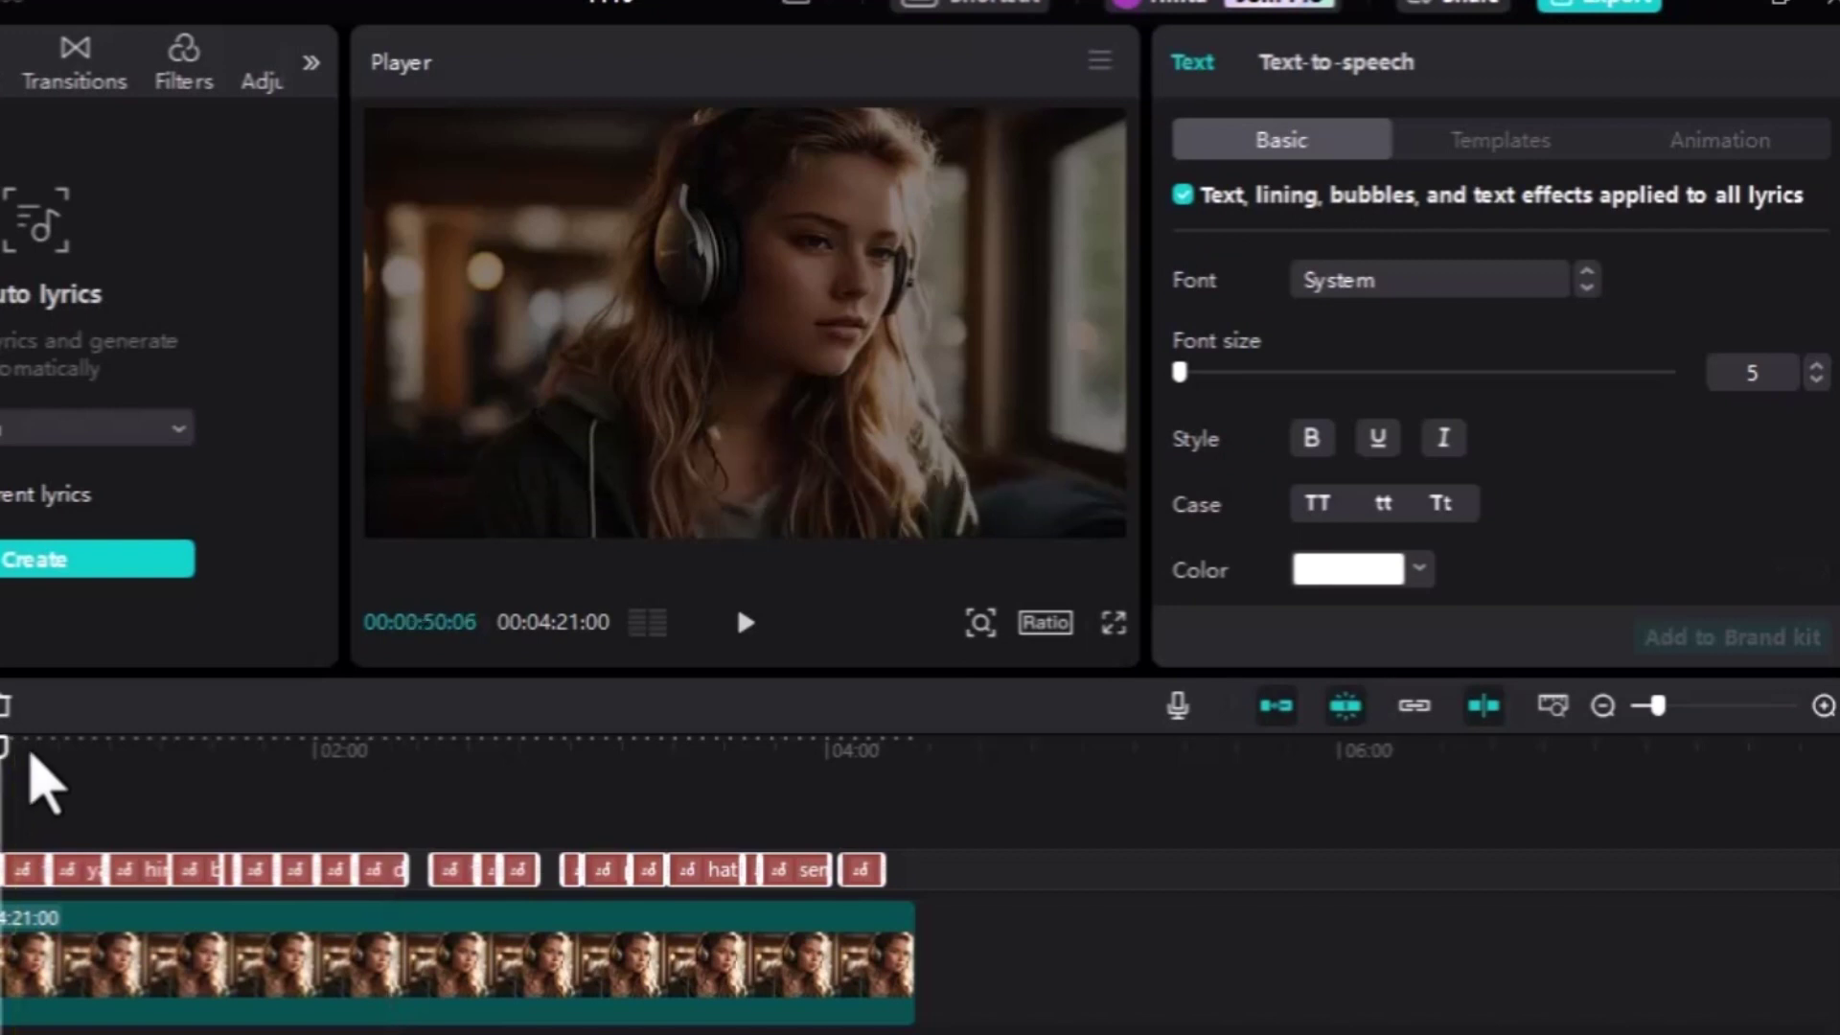
{"action": "left_click", "coordinate": [22, 750]}
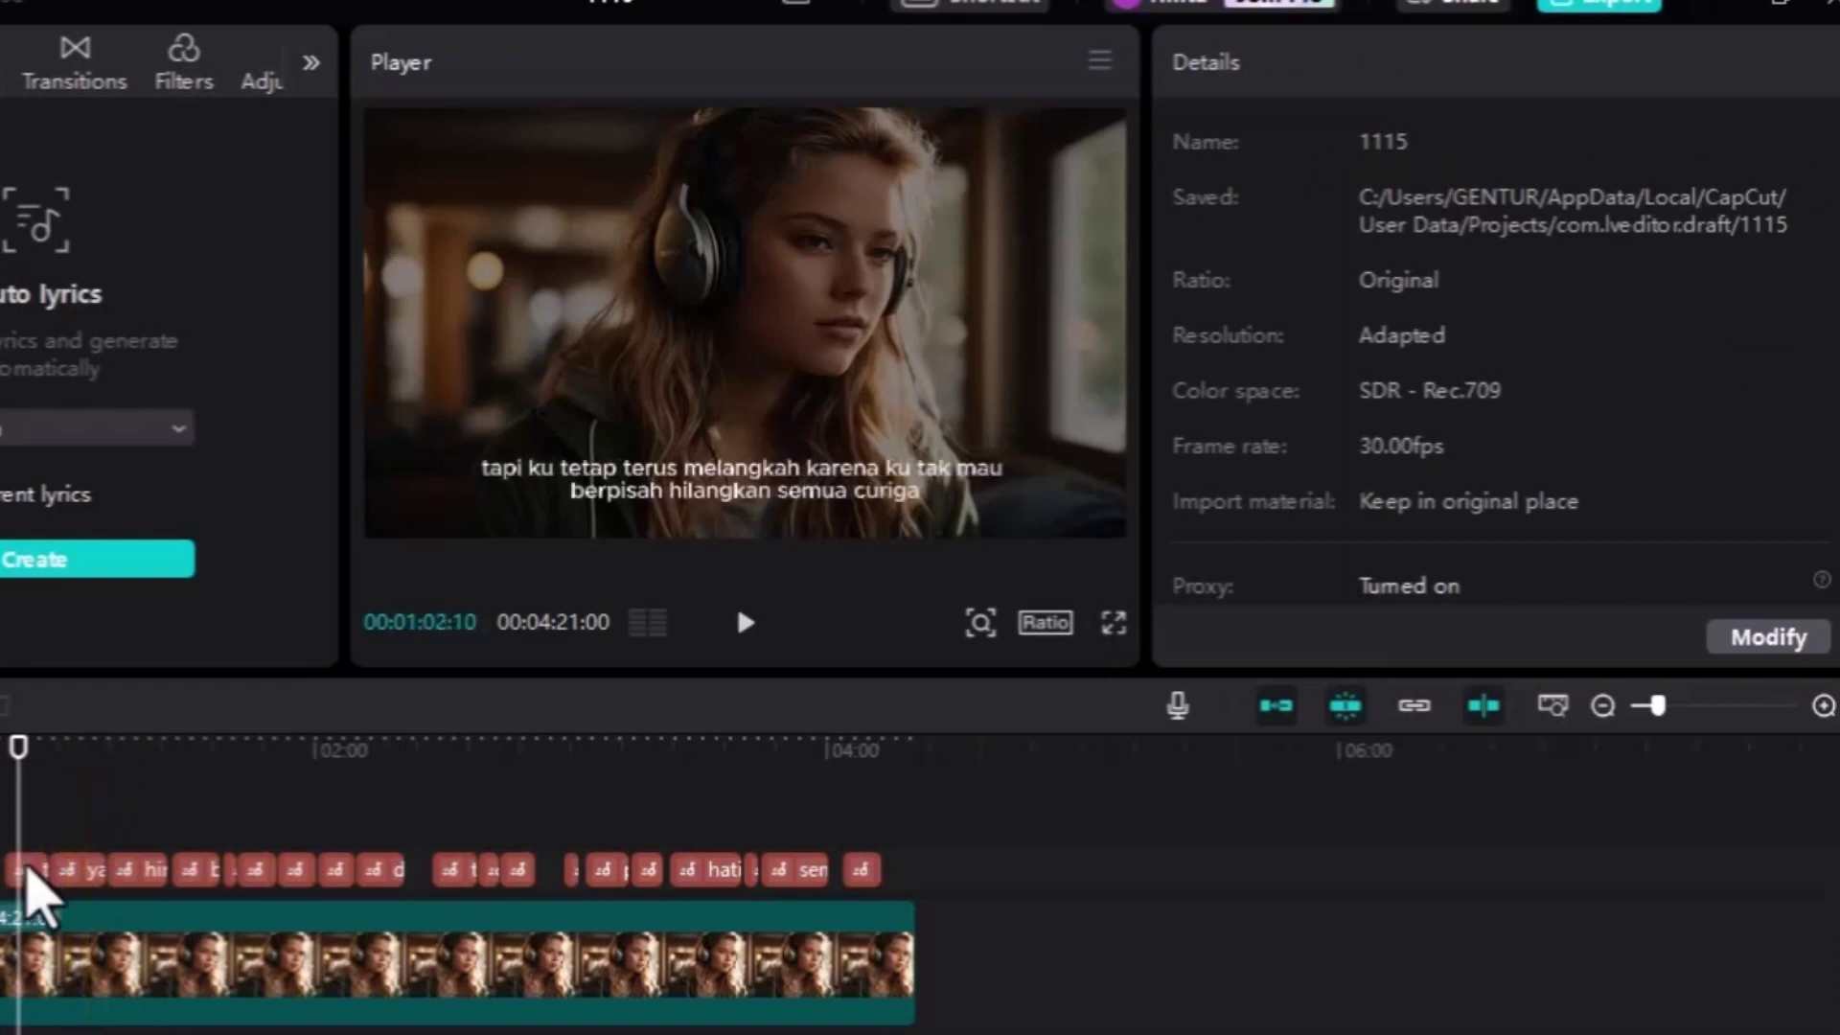
{"action": "left_click", "coordinate": [129, 830]}
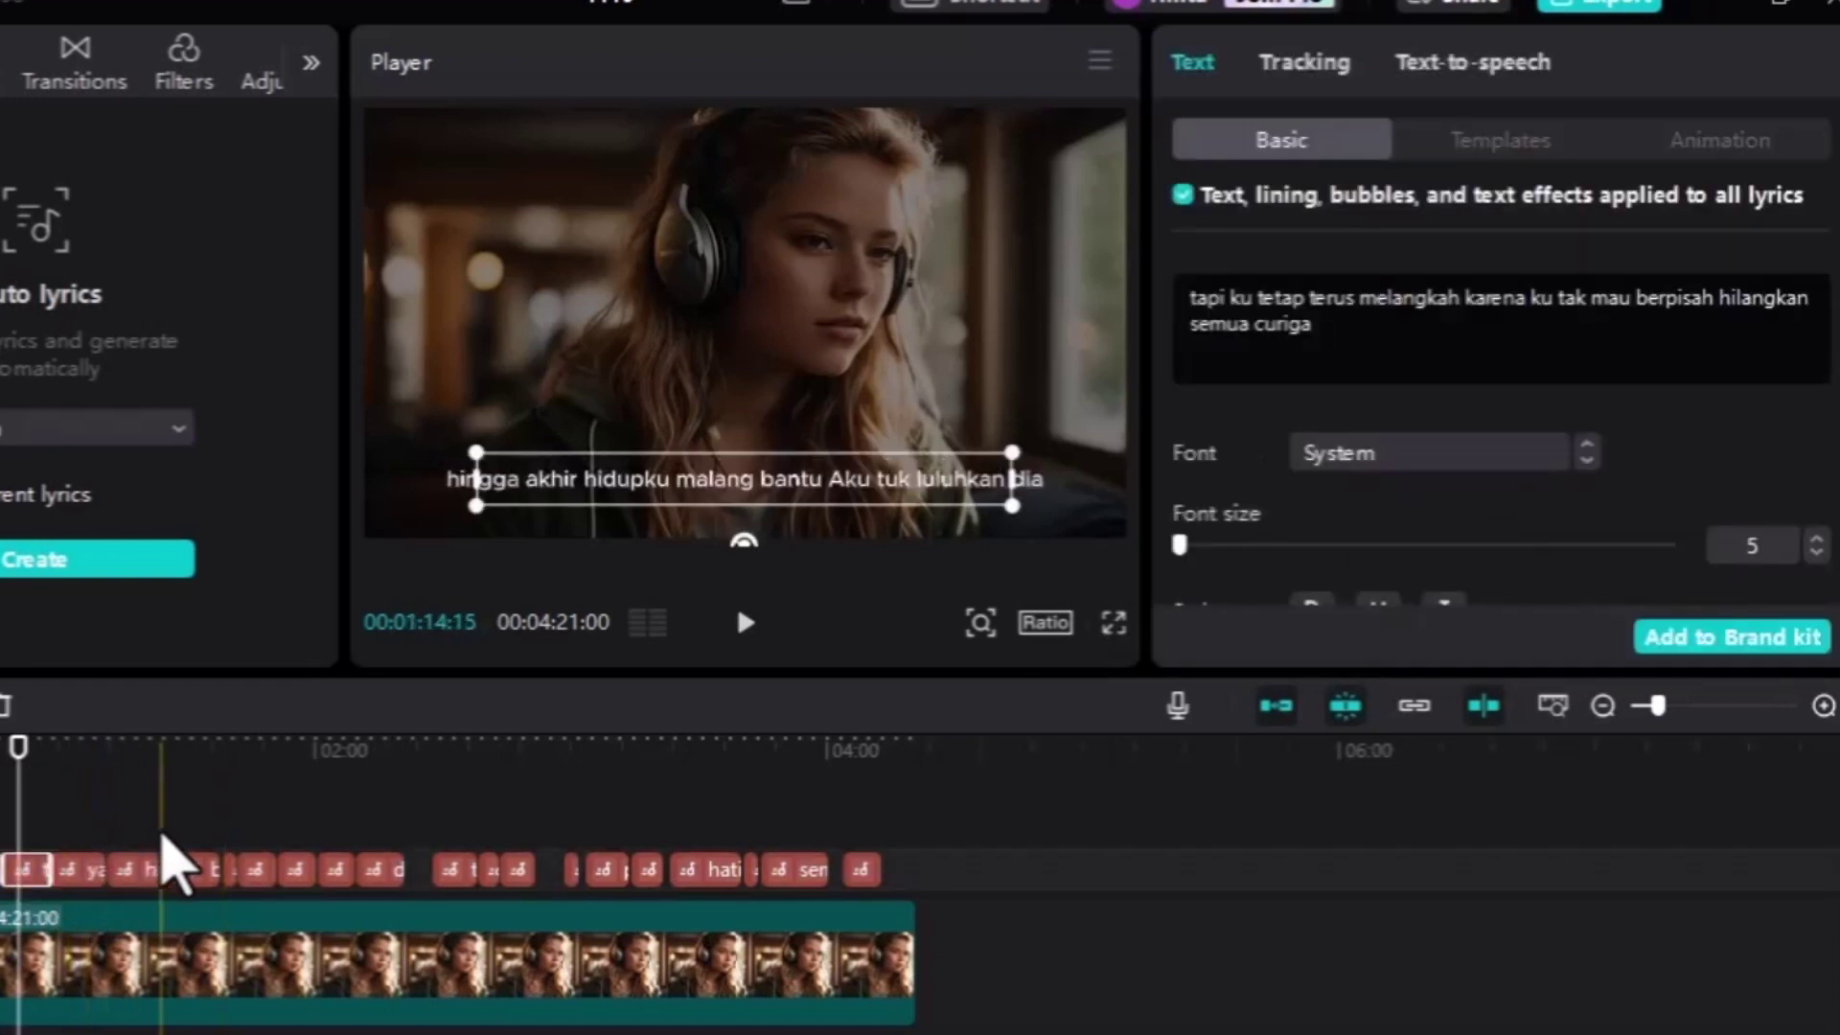
{"action": "scroll", "coordinate": [174, 844], "scroll_direction": "up", "scroll_amount": 2}
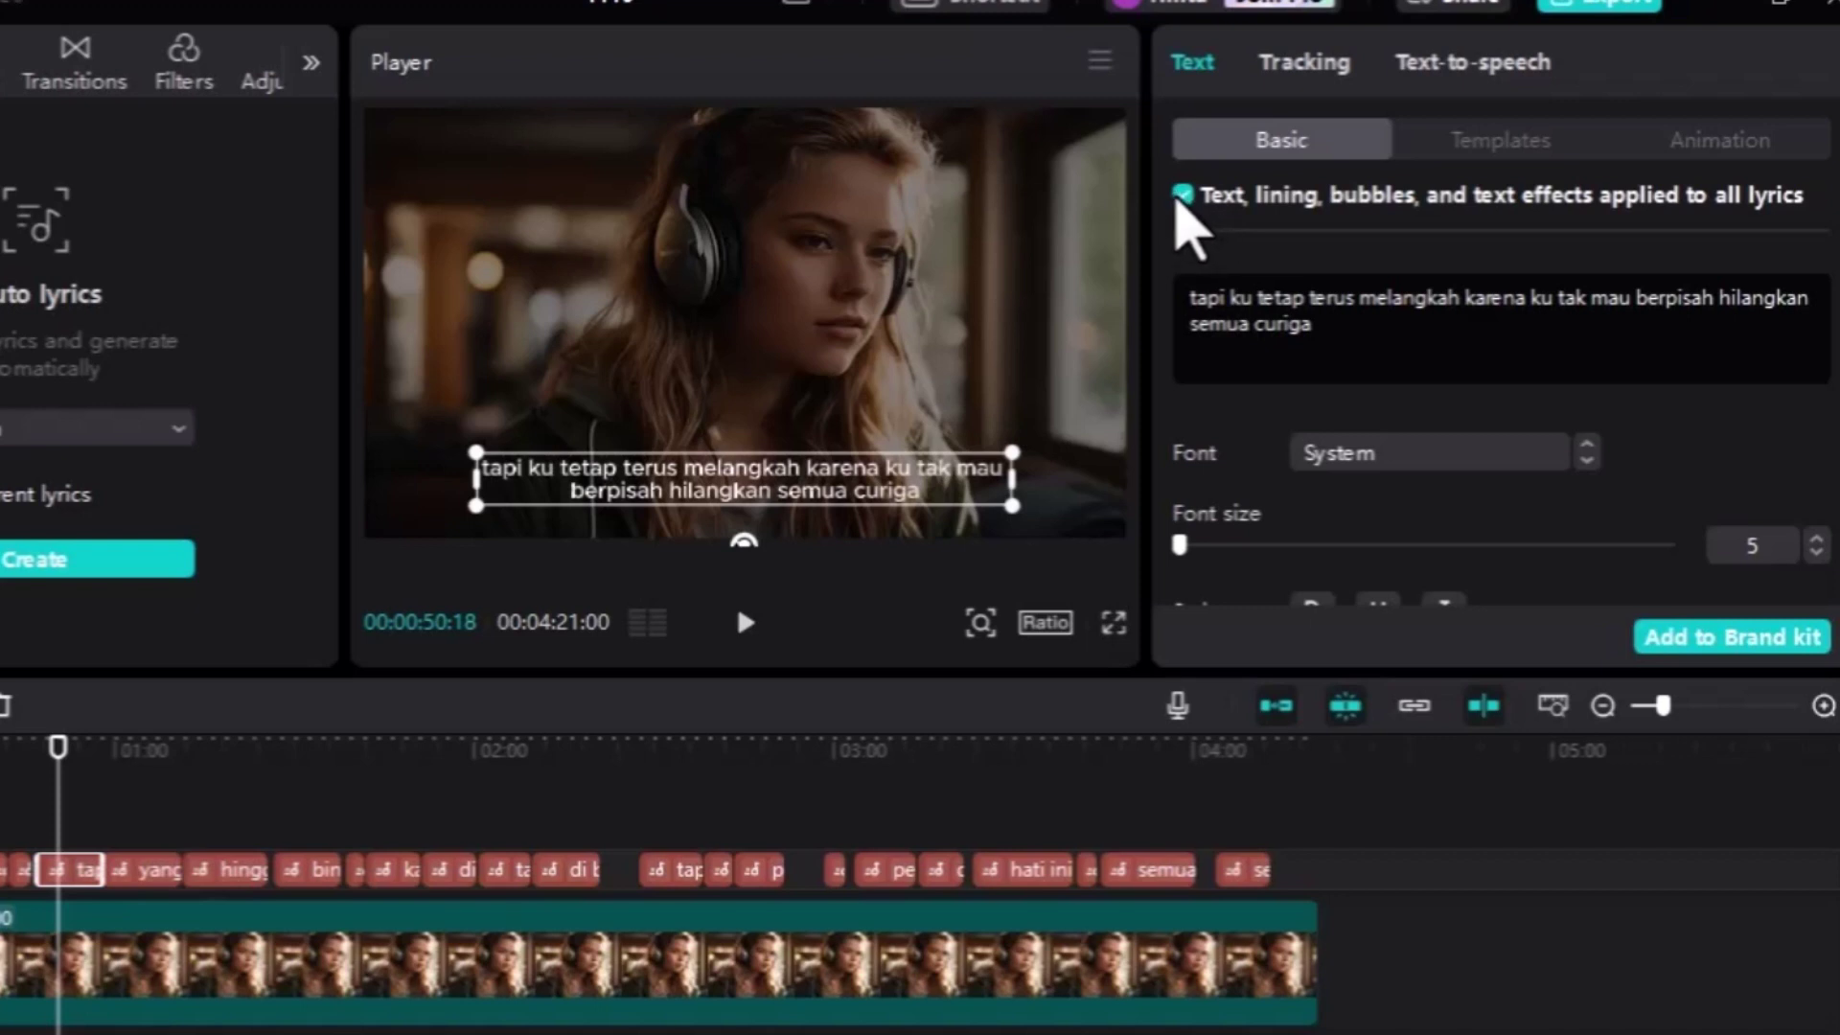
{"action": "left_click", "coordinate": [1484, 459]}
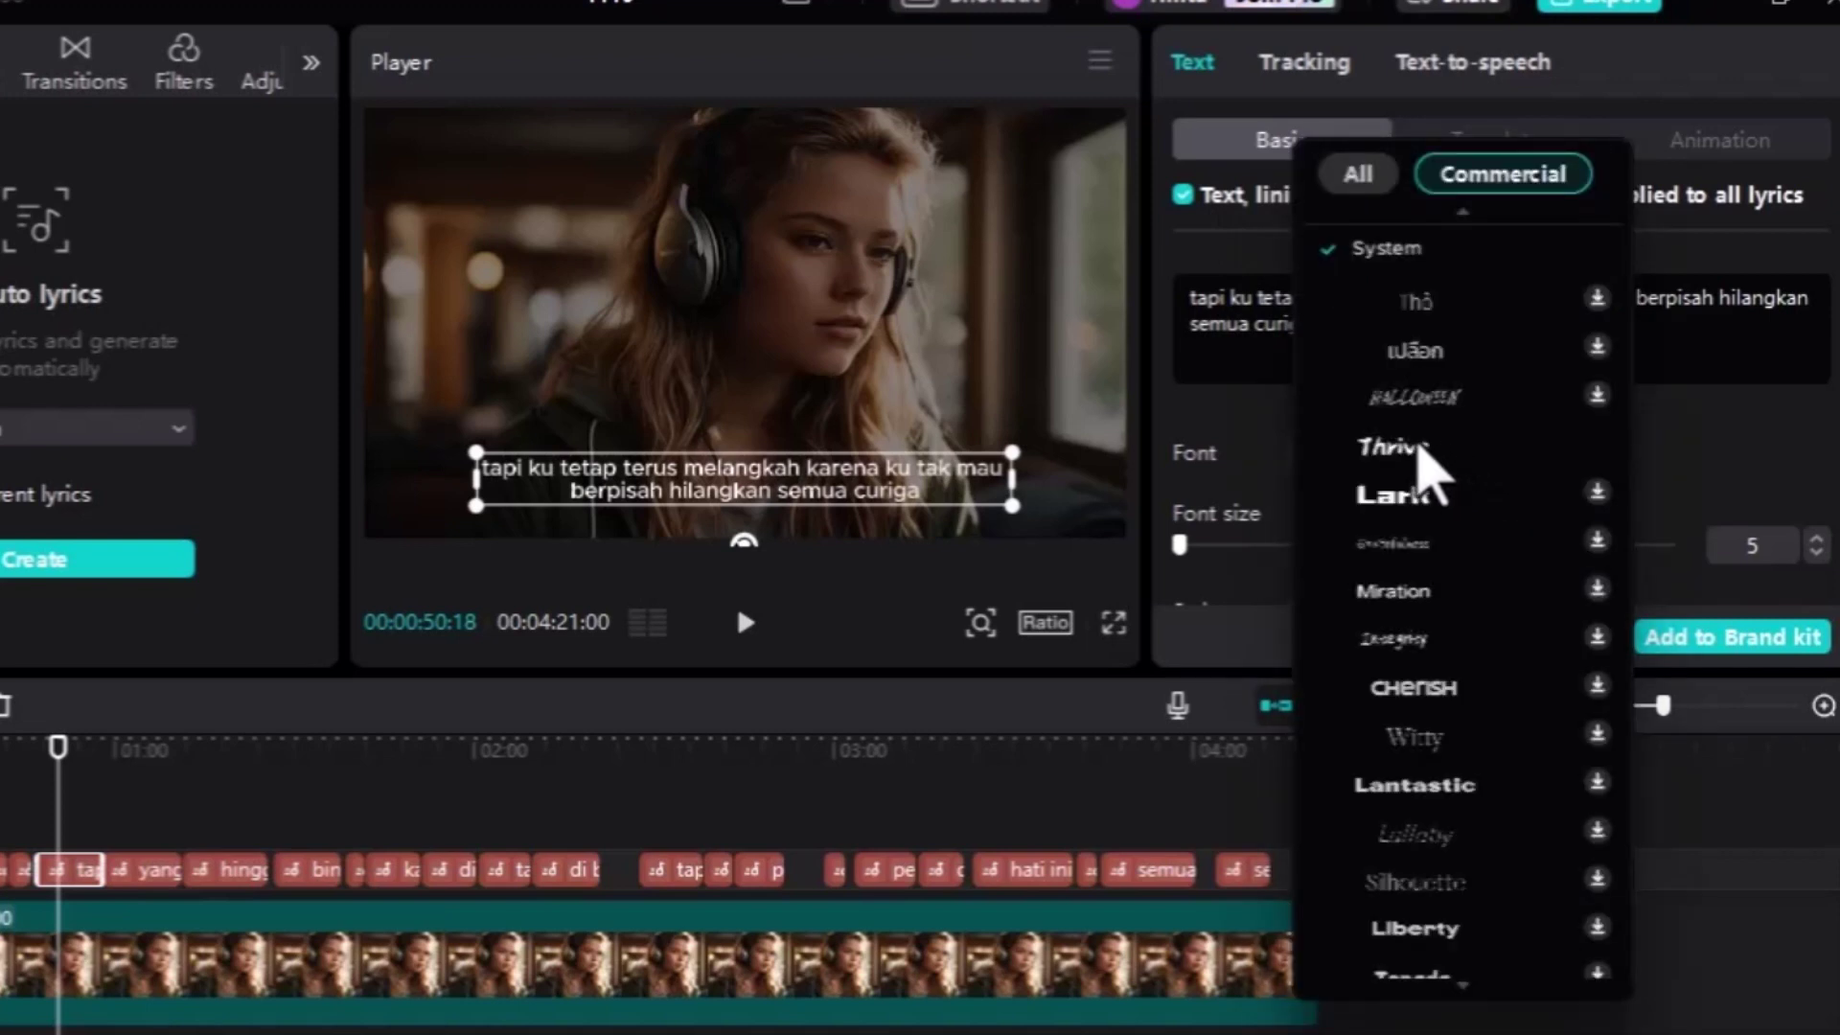
{"action": "left_click", "coordinate": [1483, 456]}
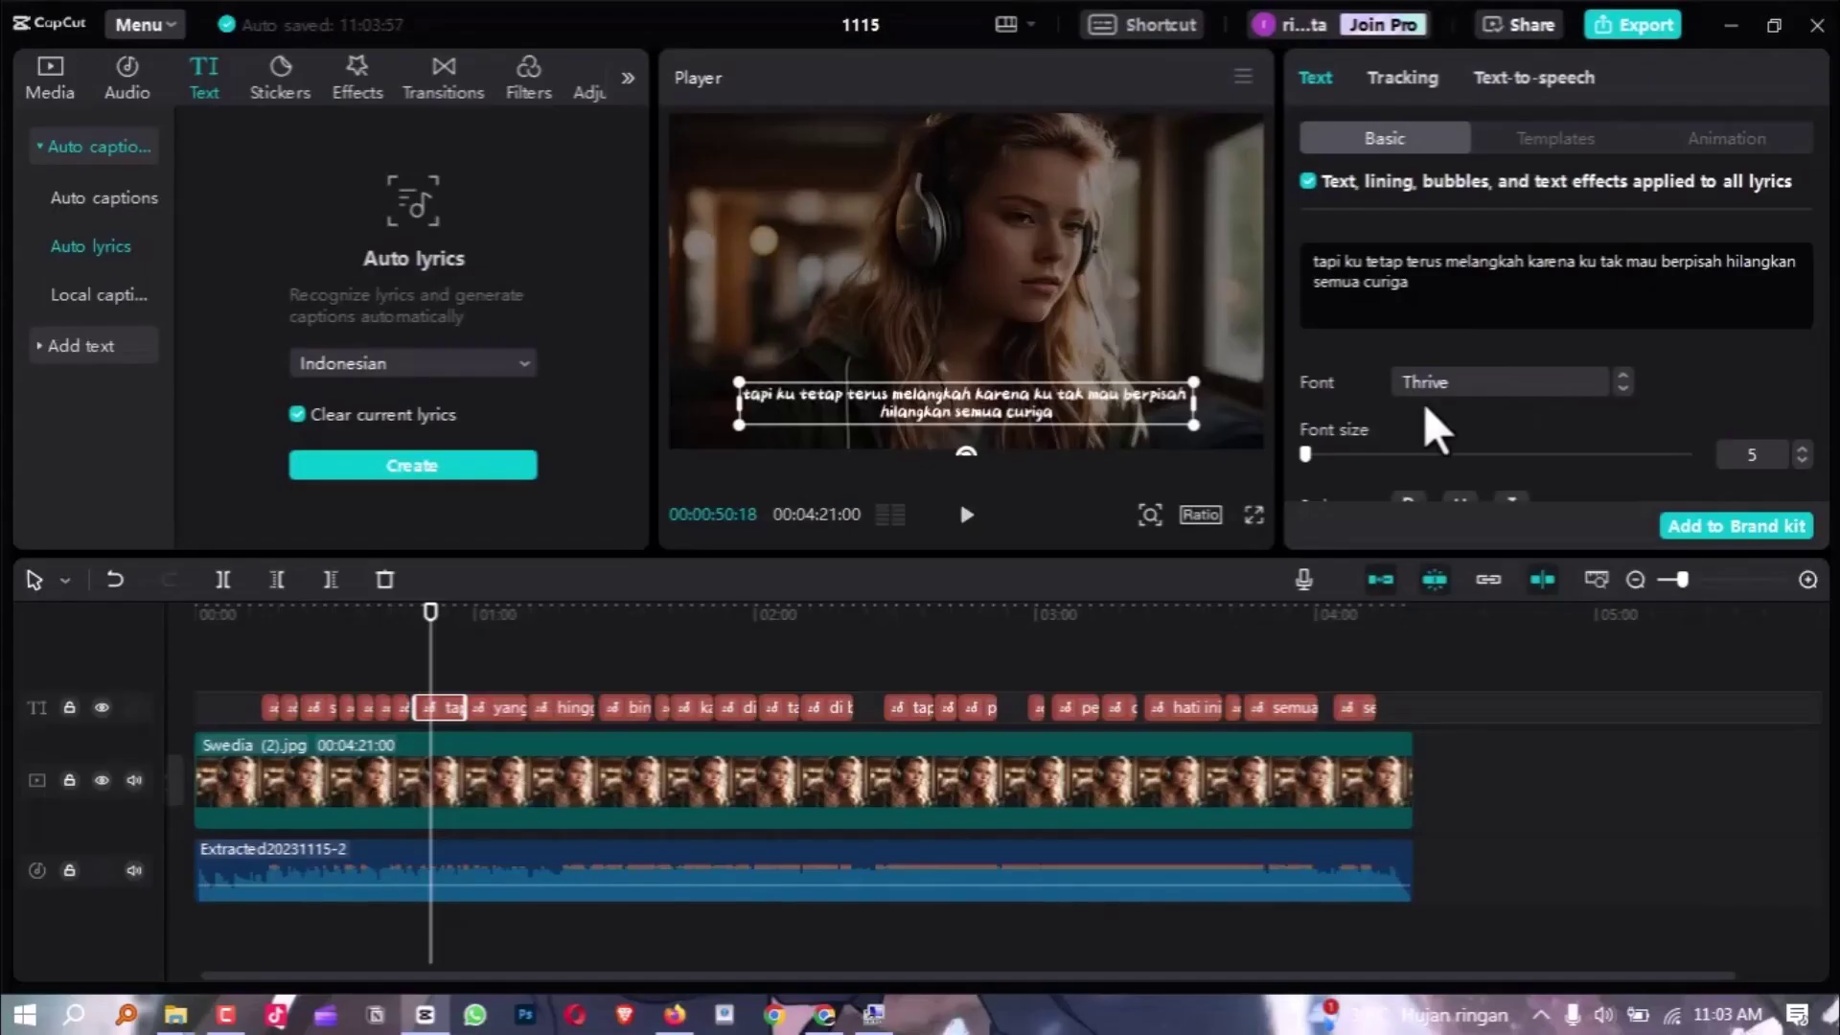
{"action": "key", "text": "ctrl+shift+f"}
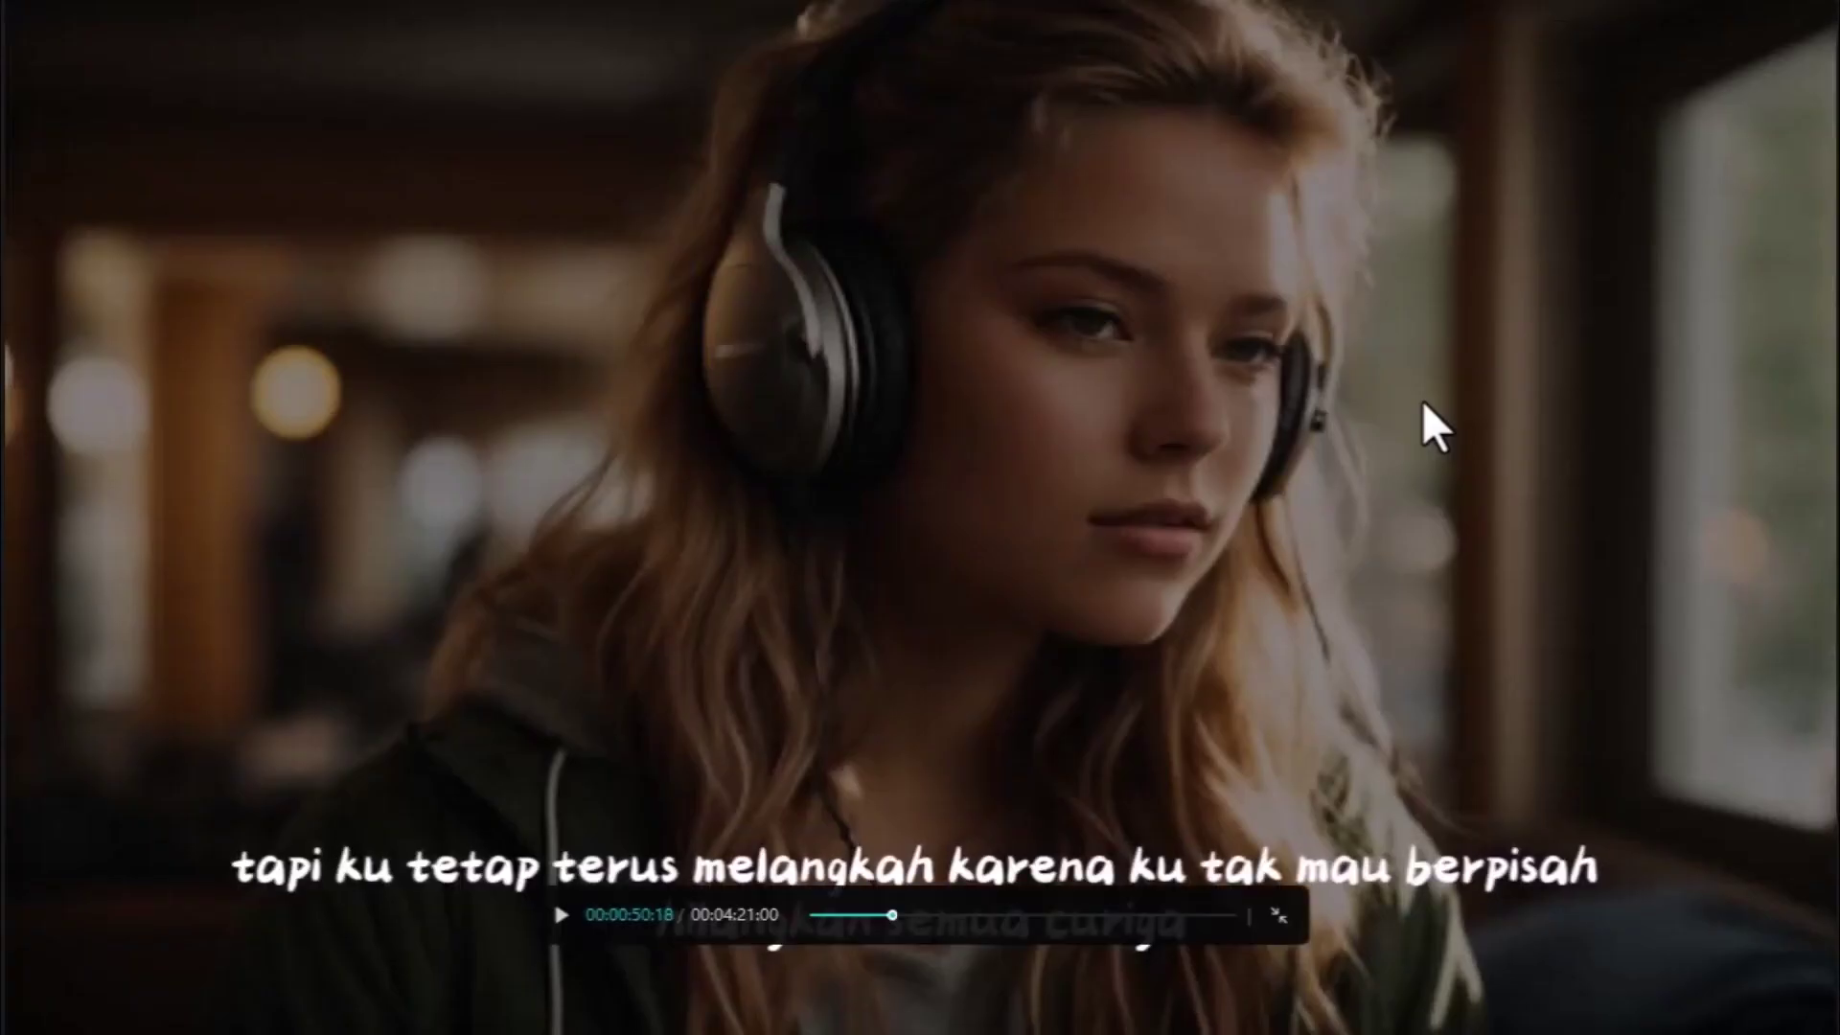
{"action": "key", "text": "Escape"}
Move the lyrics up to just below the middle of the frame and check the placement in full screen
{"action": "left_click_drag", "start_coordinate": [1018, 398], "coordinate": [1021, 293]}
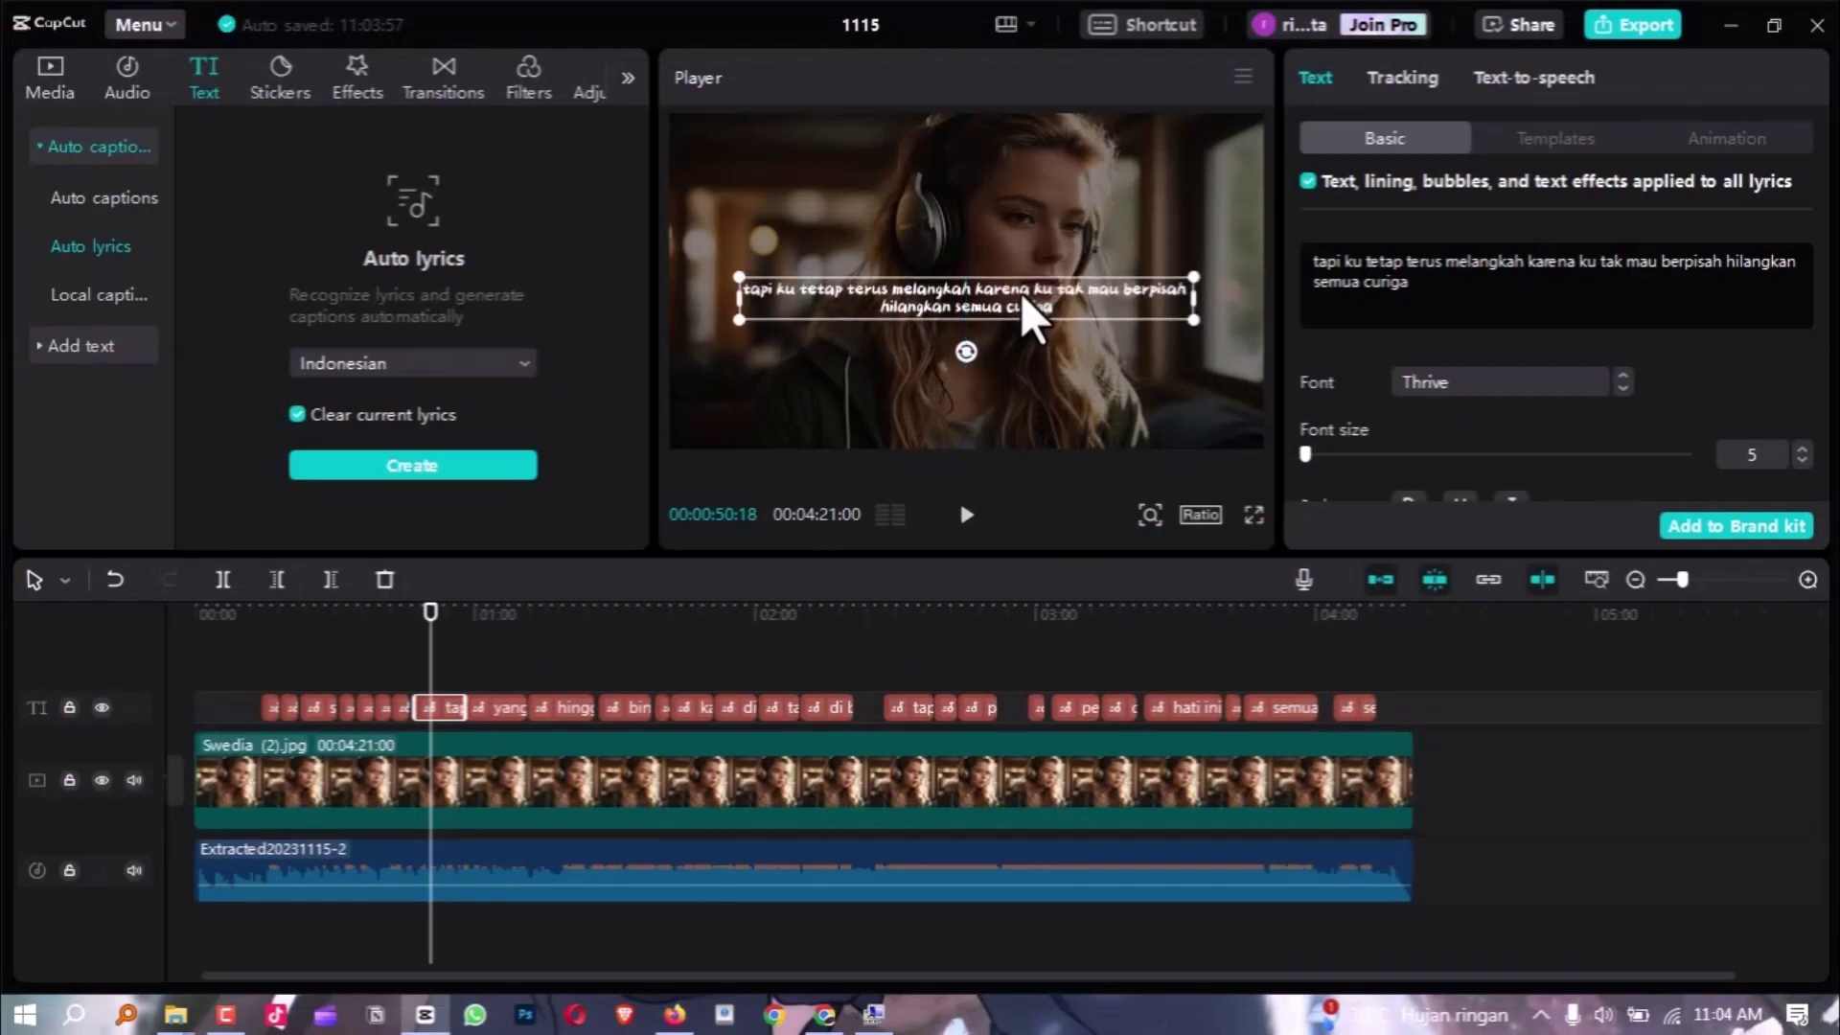
{"action": "key", "text": "ctrl+shift+f"}
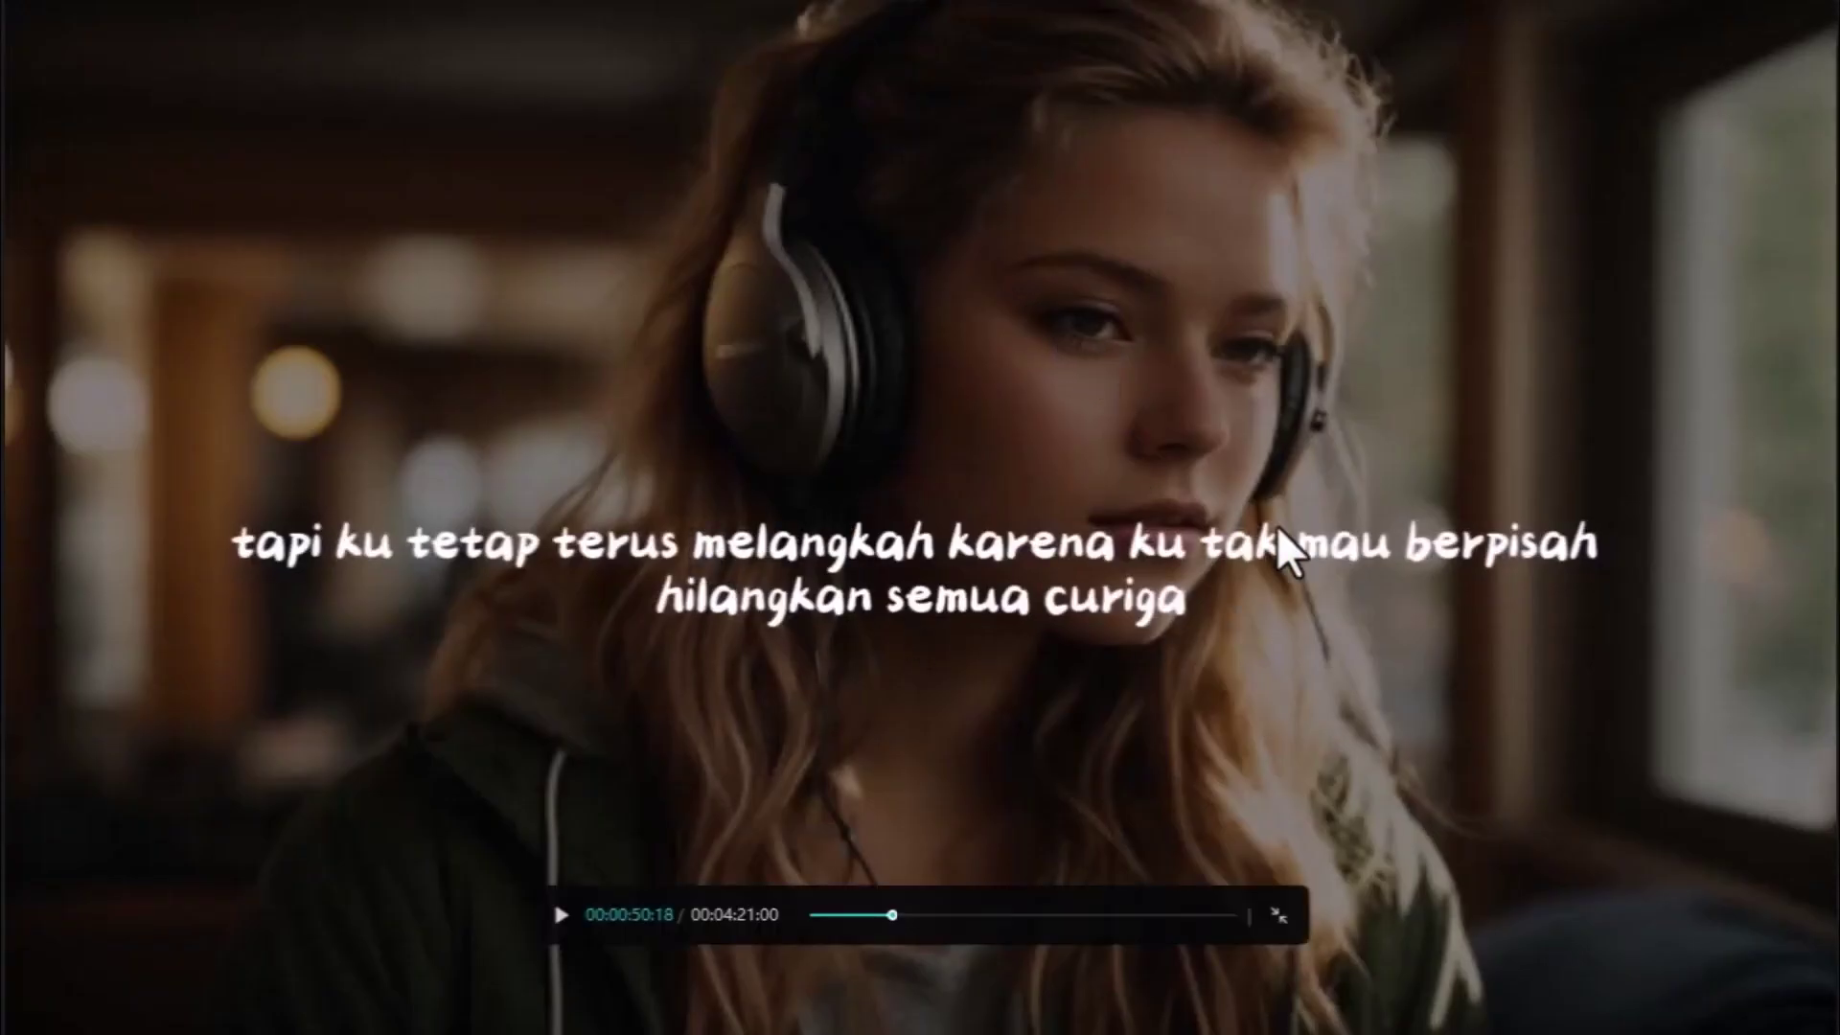
{"action": "key", "text": "Escape"}
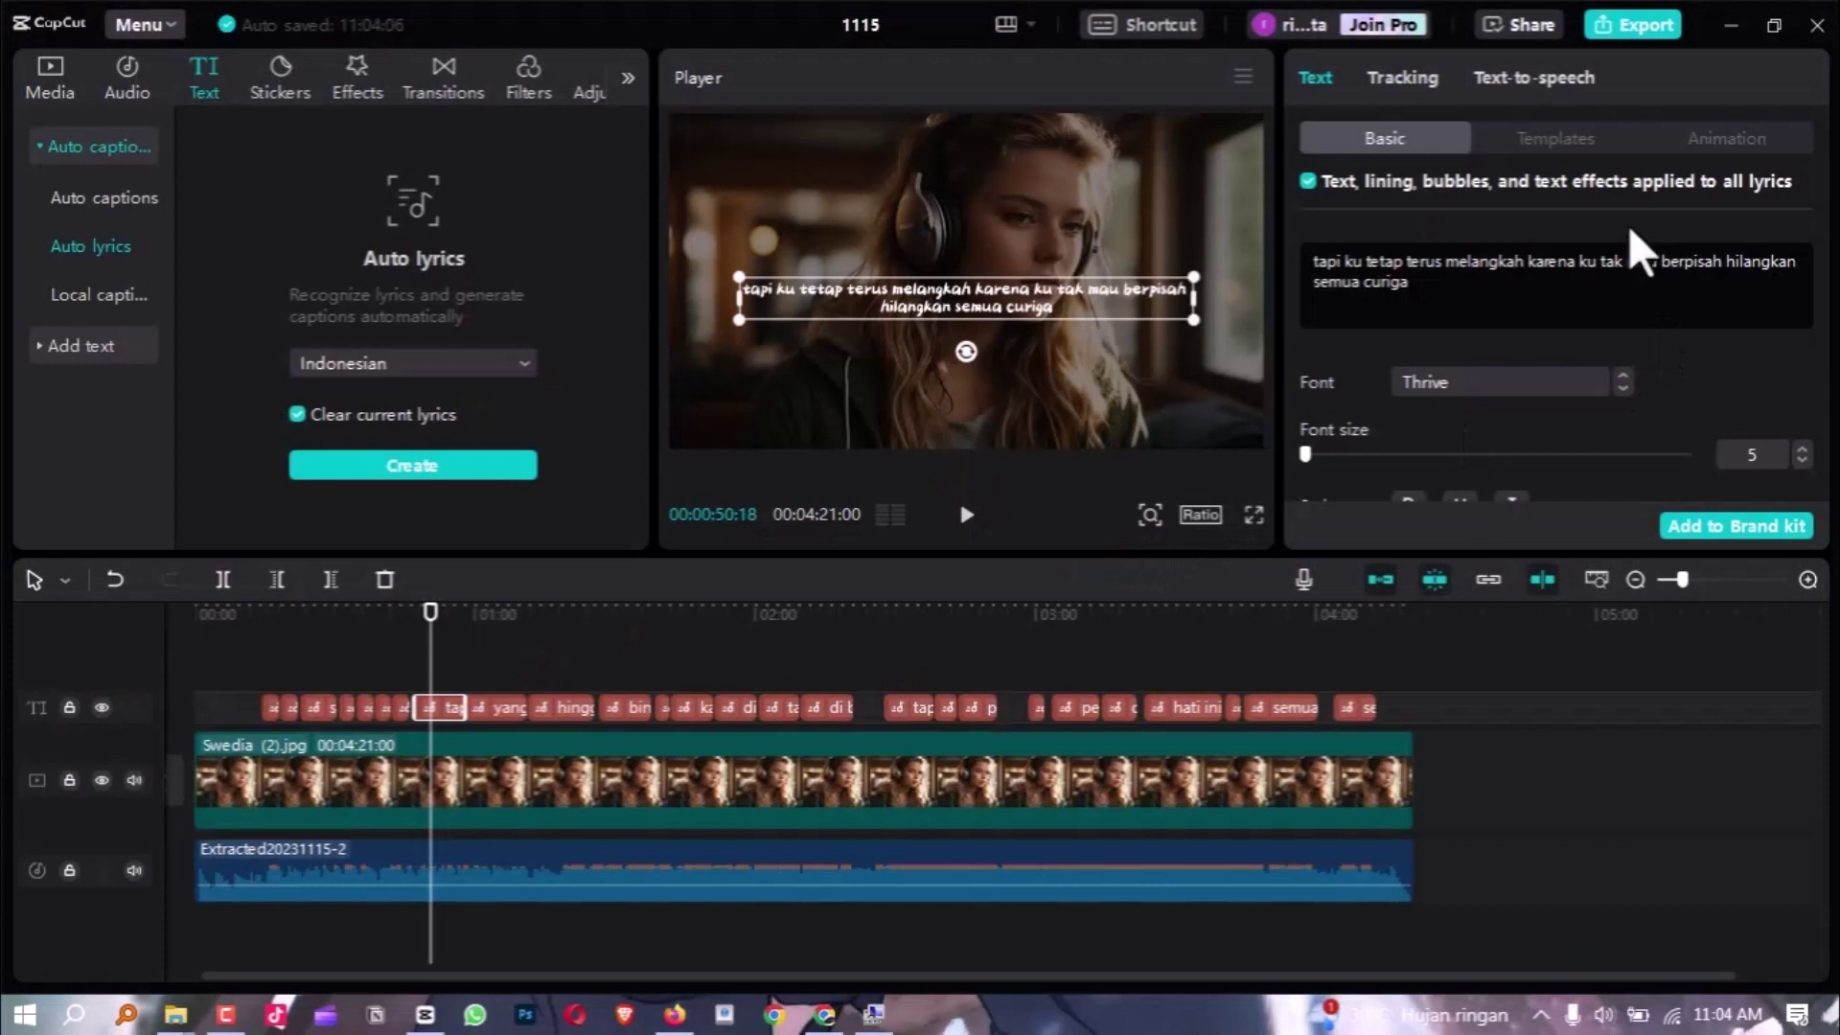
Apply the glowing golden-yellow WordArt template near the end of the WordArt collection to all lyrics
{"action": "left_click", "coordinate": [1592, 133]}
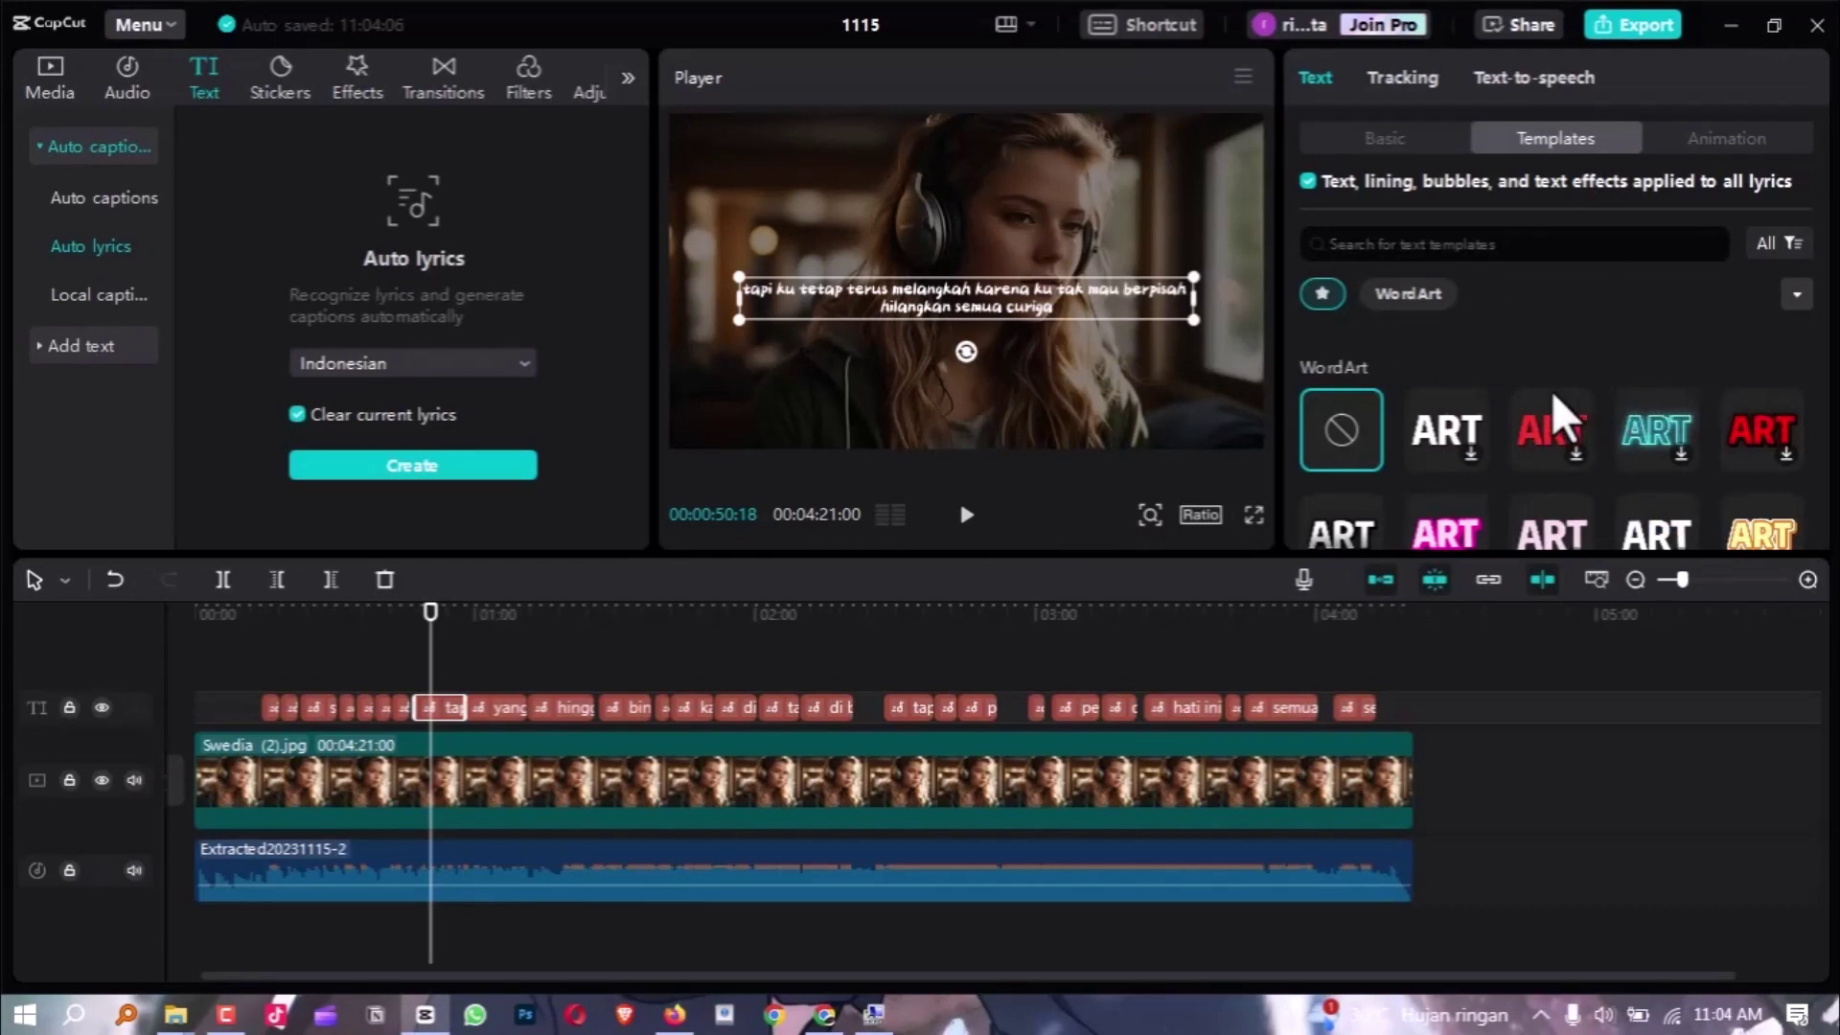
{"action": "scroll", "coordinate": [1685, 383], "scroll_direction": "down", "scroll_amount": 2}
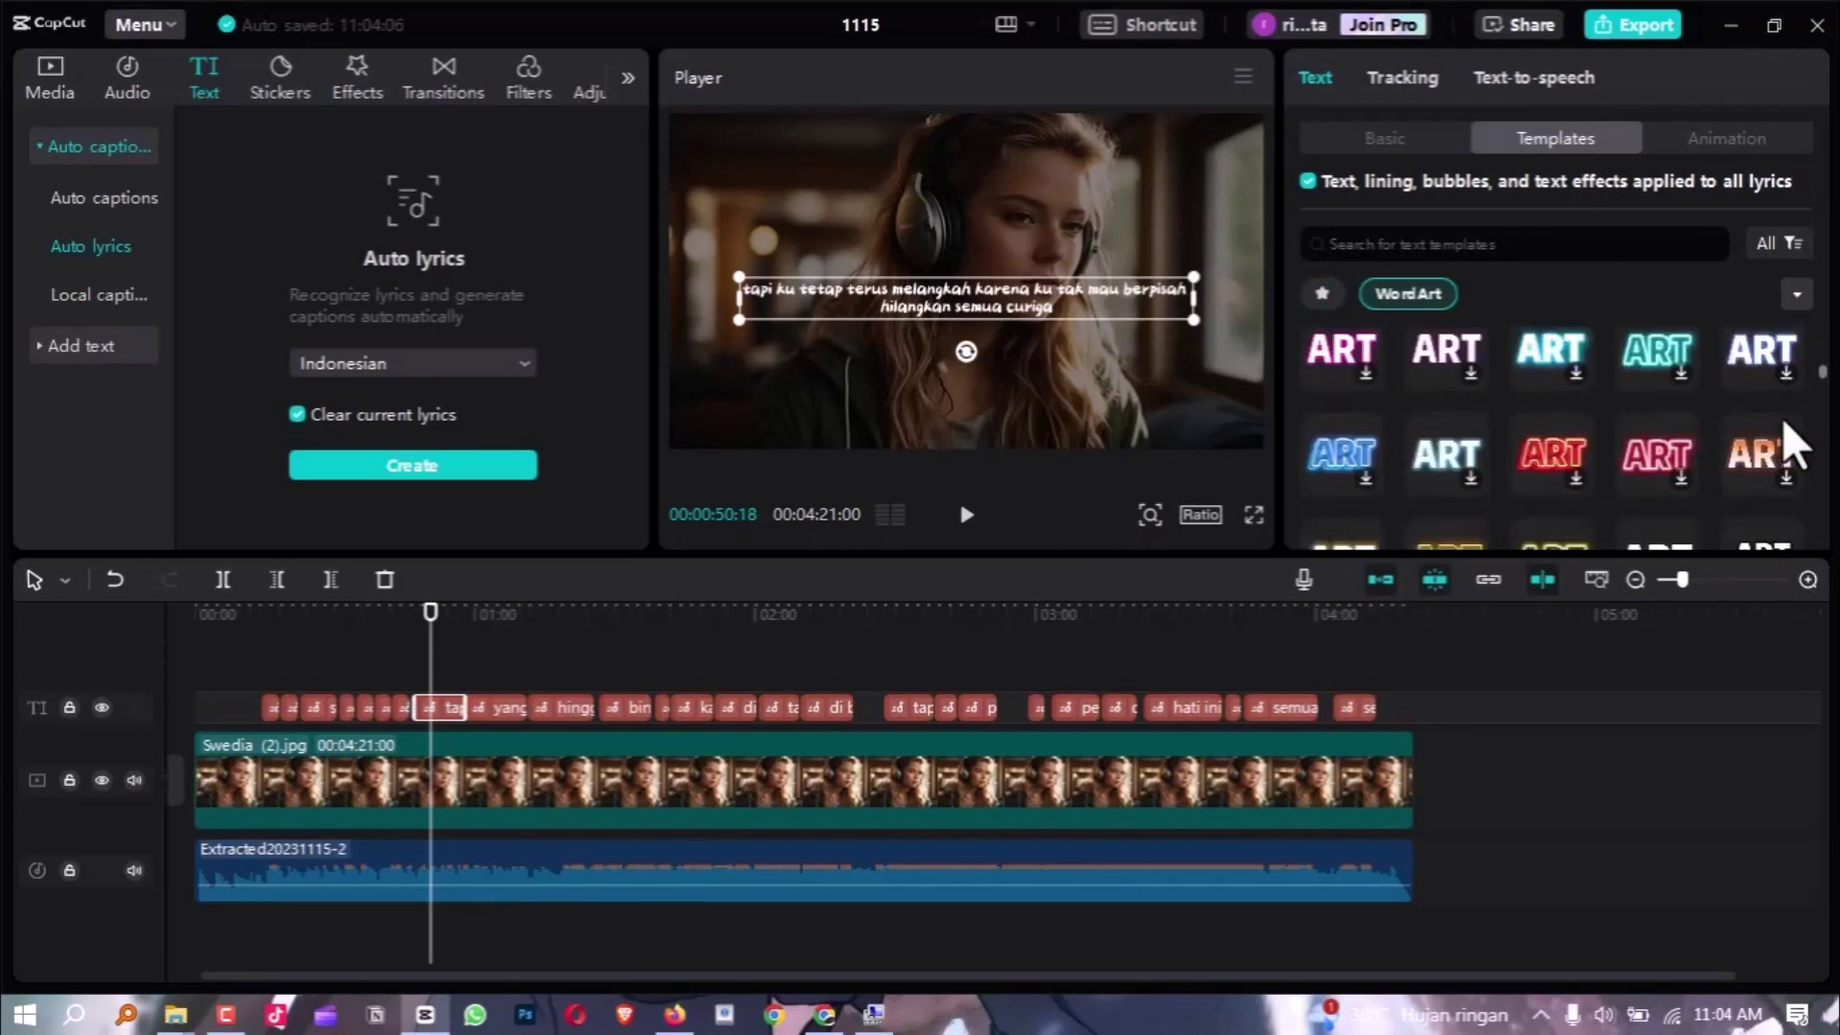
{"action": "scroll", "coordinate": [1707, 442], "scroll_direction": "down", "scroll_amount": 3}
{"action": "scroll", "coordinate": [1706, 444], "scroll_direction": "down", "scroll_amount": 2}
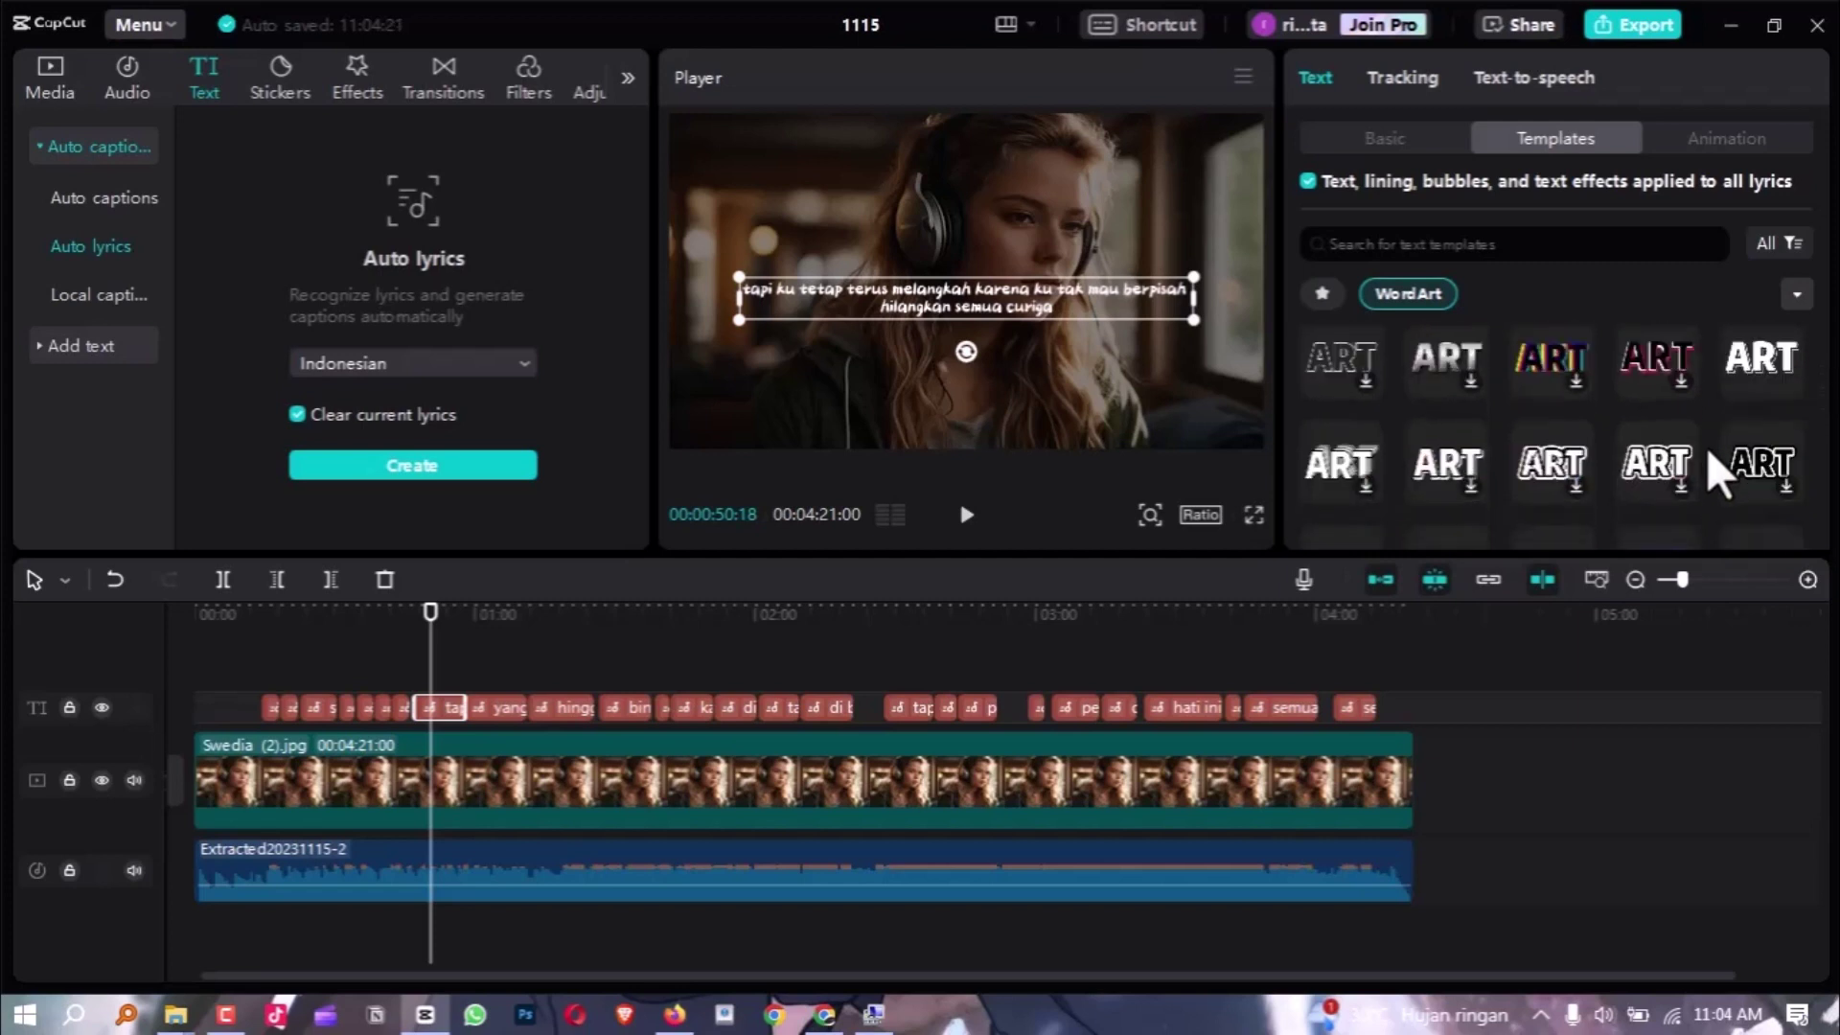
{"action": "scroll", "coordinate": [1706, 447], "scroll_direction": "up", "scroll_amount": 2}
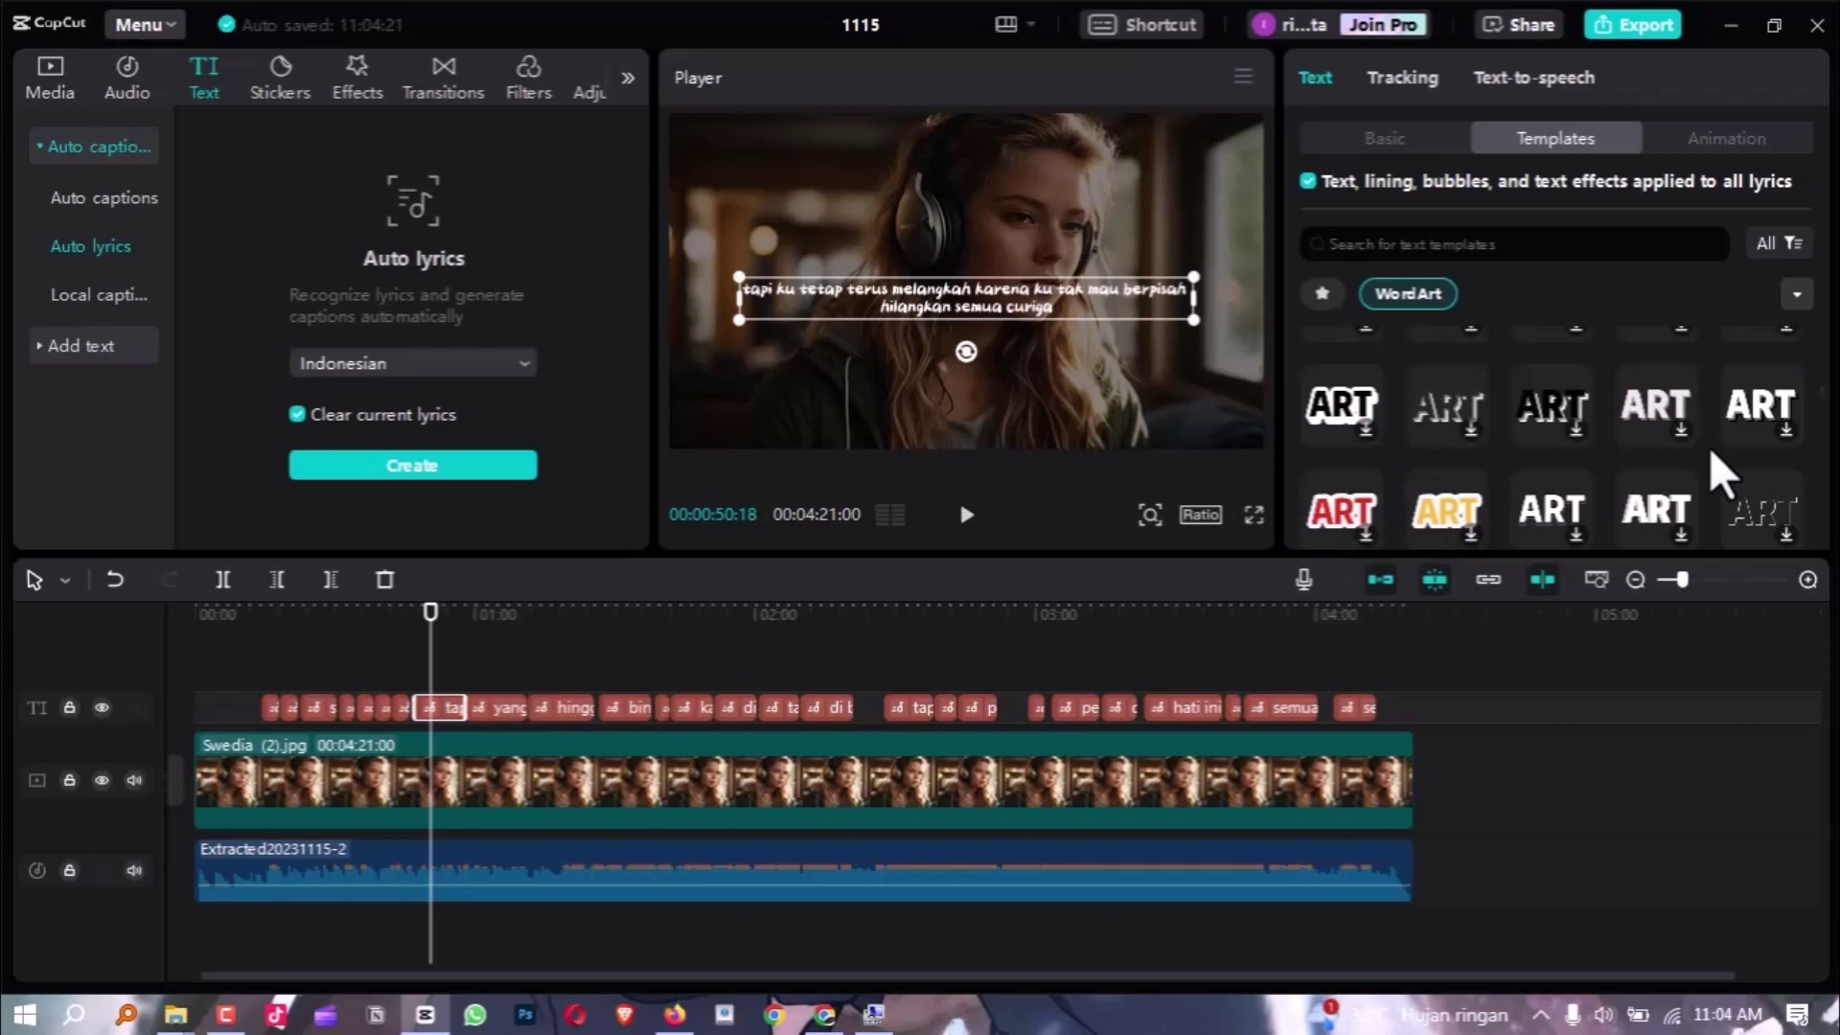
{"action": "scroll", "coordinate": [1709, 446], "scroll_direction": "up", "scroll_amount": 2}
{"action": "scroll", "coordinate": [1735, 446], "scroll_direction": "down", "scroll_amount": 3}
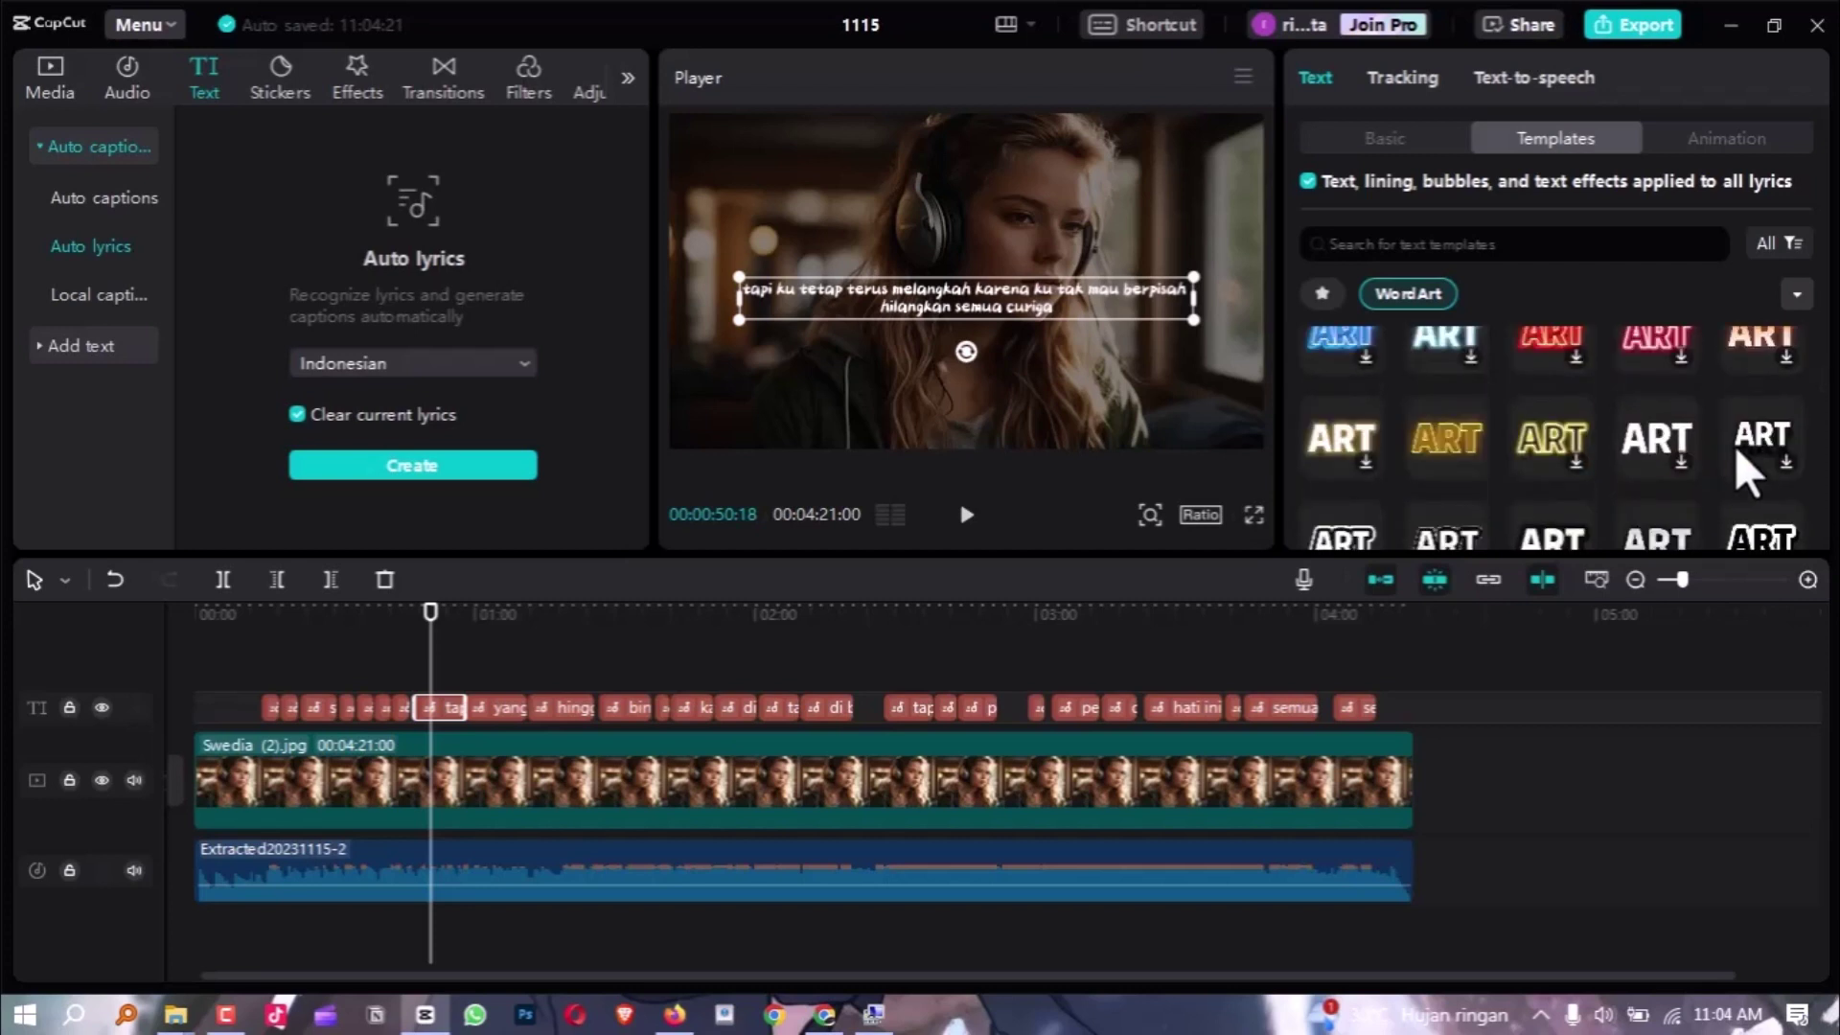
{"action": "scroll", "coordinate": [1735, 447], "scroll_direction": "down", "scroll_amount": 2}
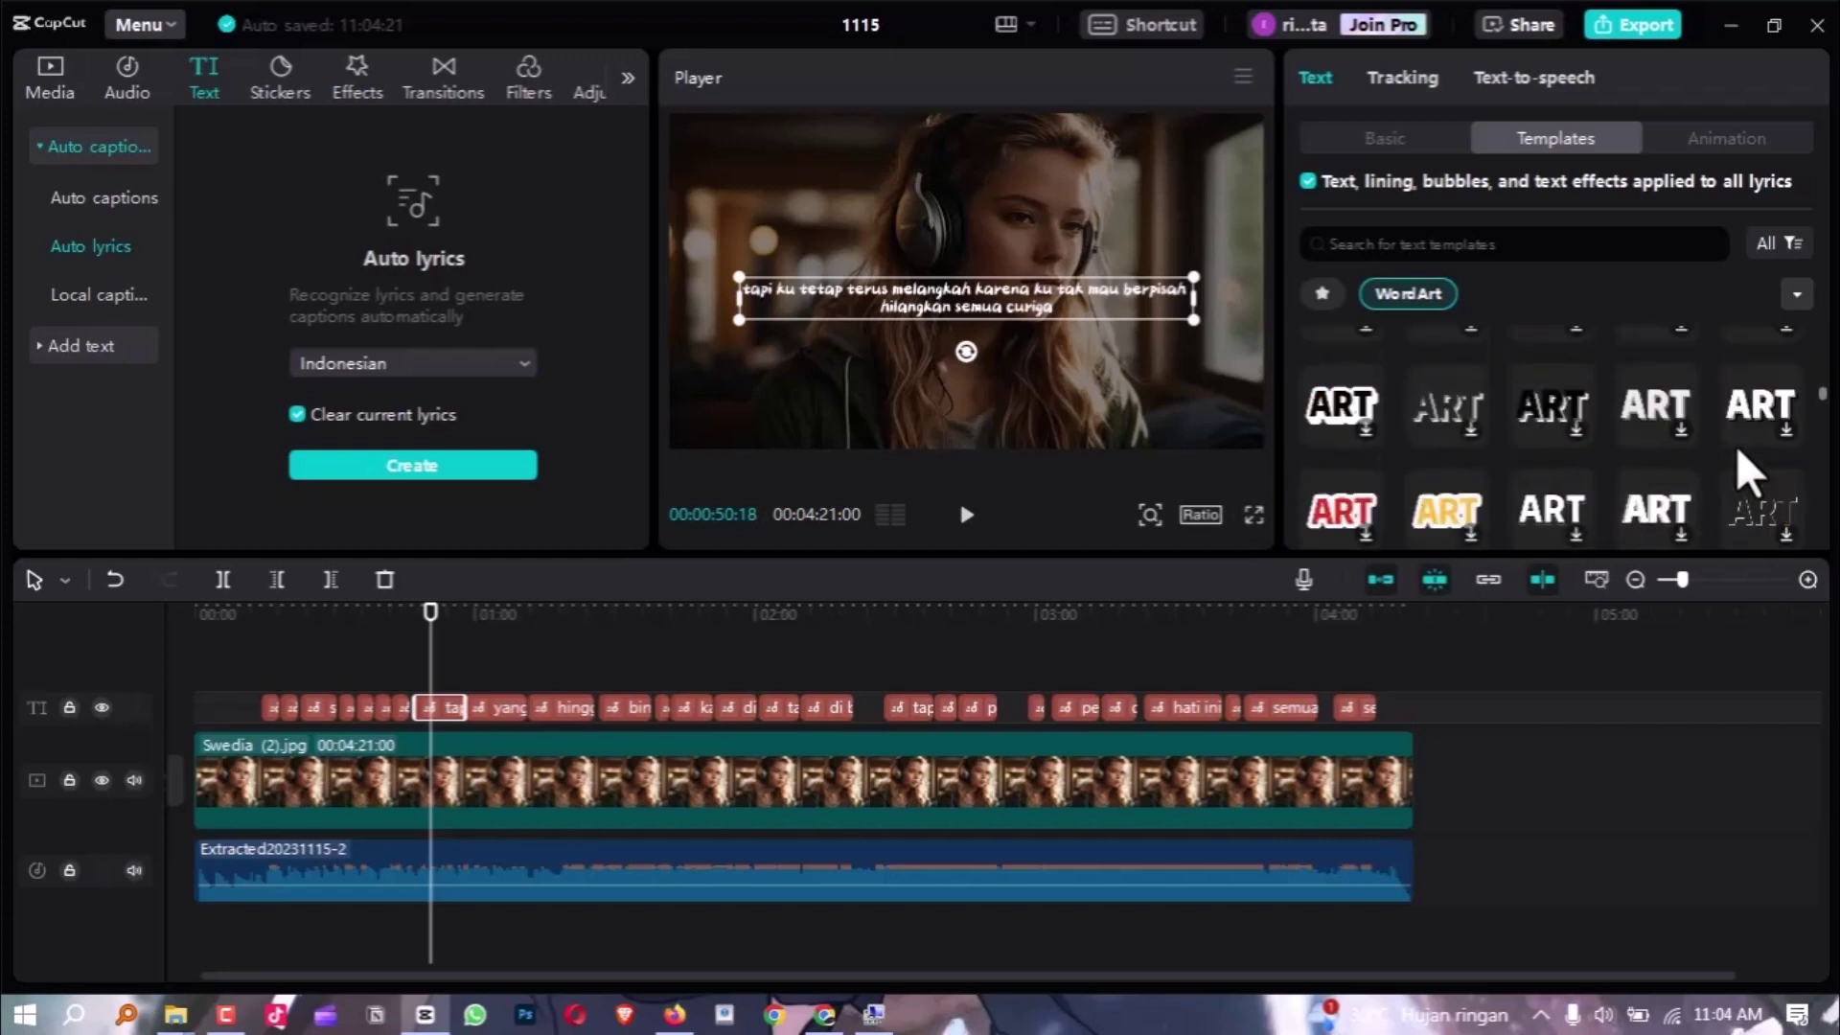
{"action": "scroll", "coordinate": [1737, 446], "scroll_direction": "down", "scroll_amount": 2}
{"action": "left_click", "coordinate": [1368, 489]}
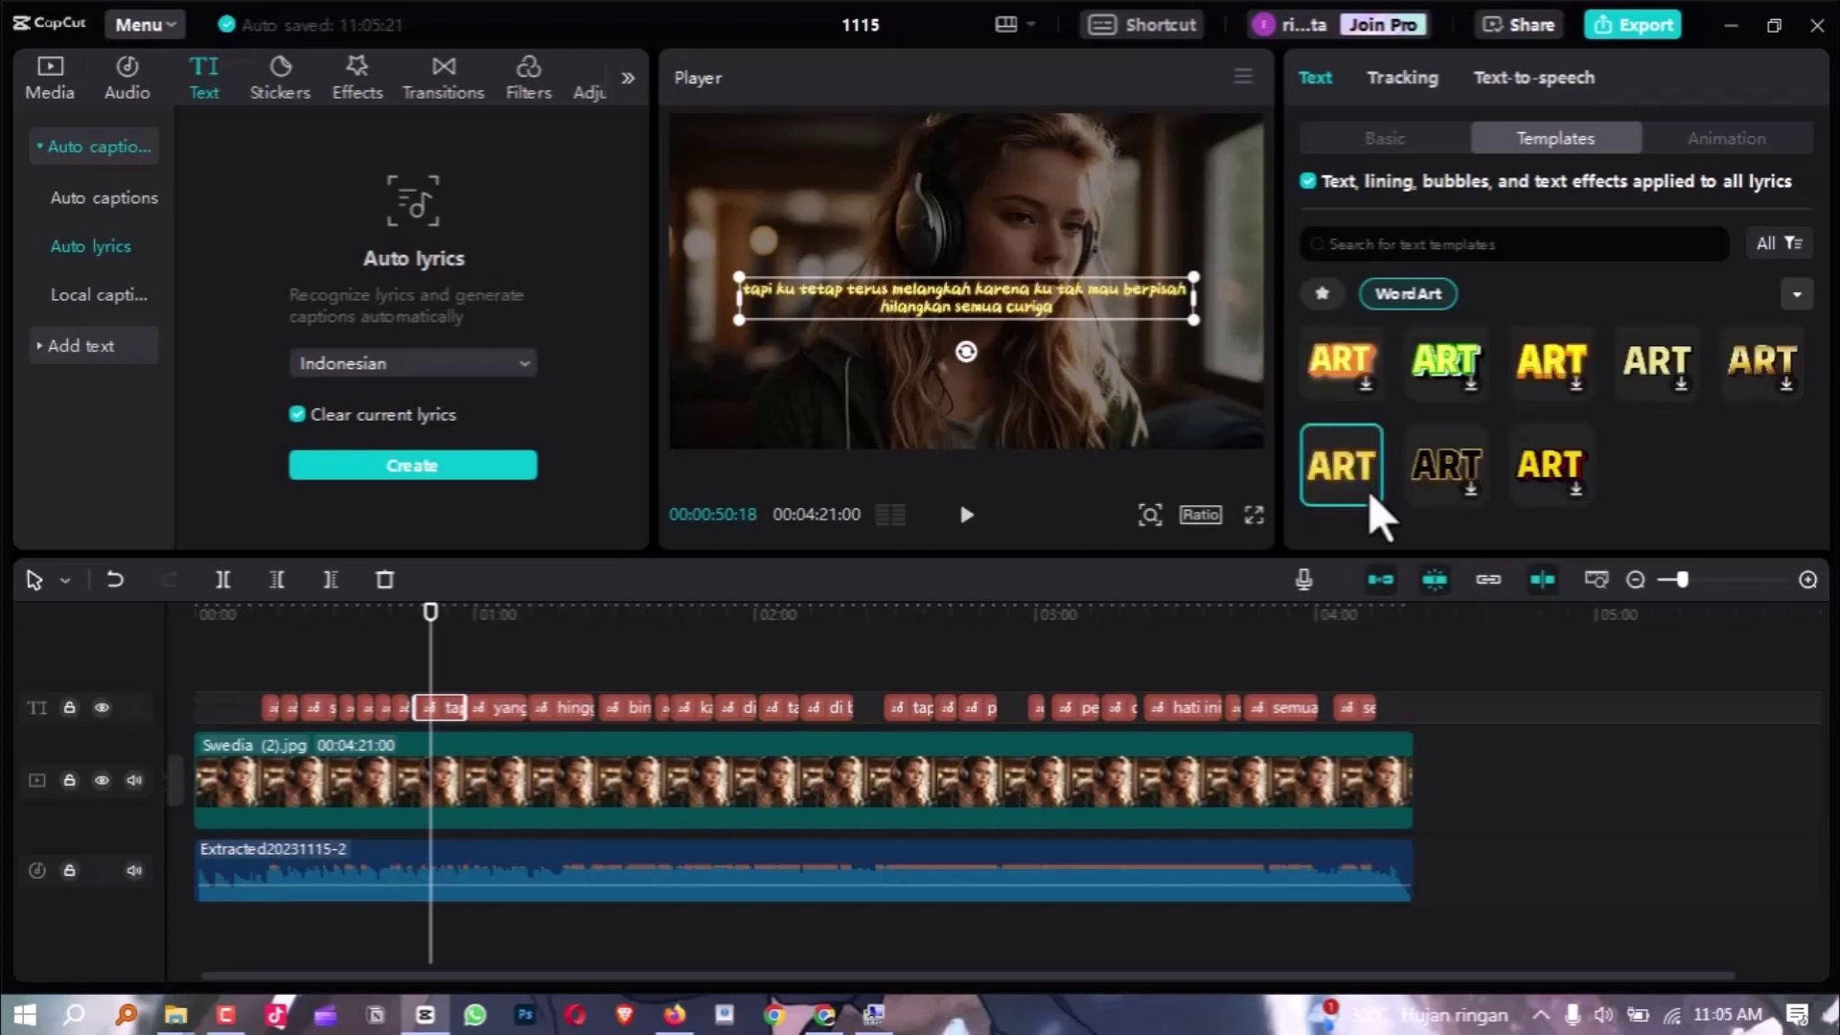
Play the WordArt-styled lyrics in full screen from about 00:00:50, and stop playback once back in the editor
{"action": "key", "text": "ctrl+shift+f"}
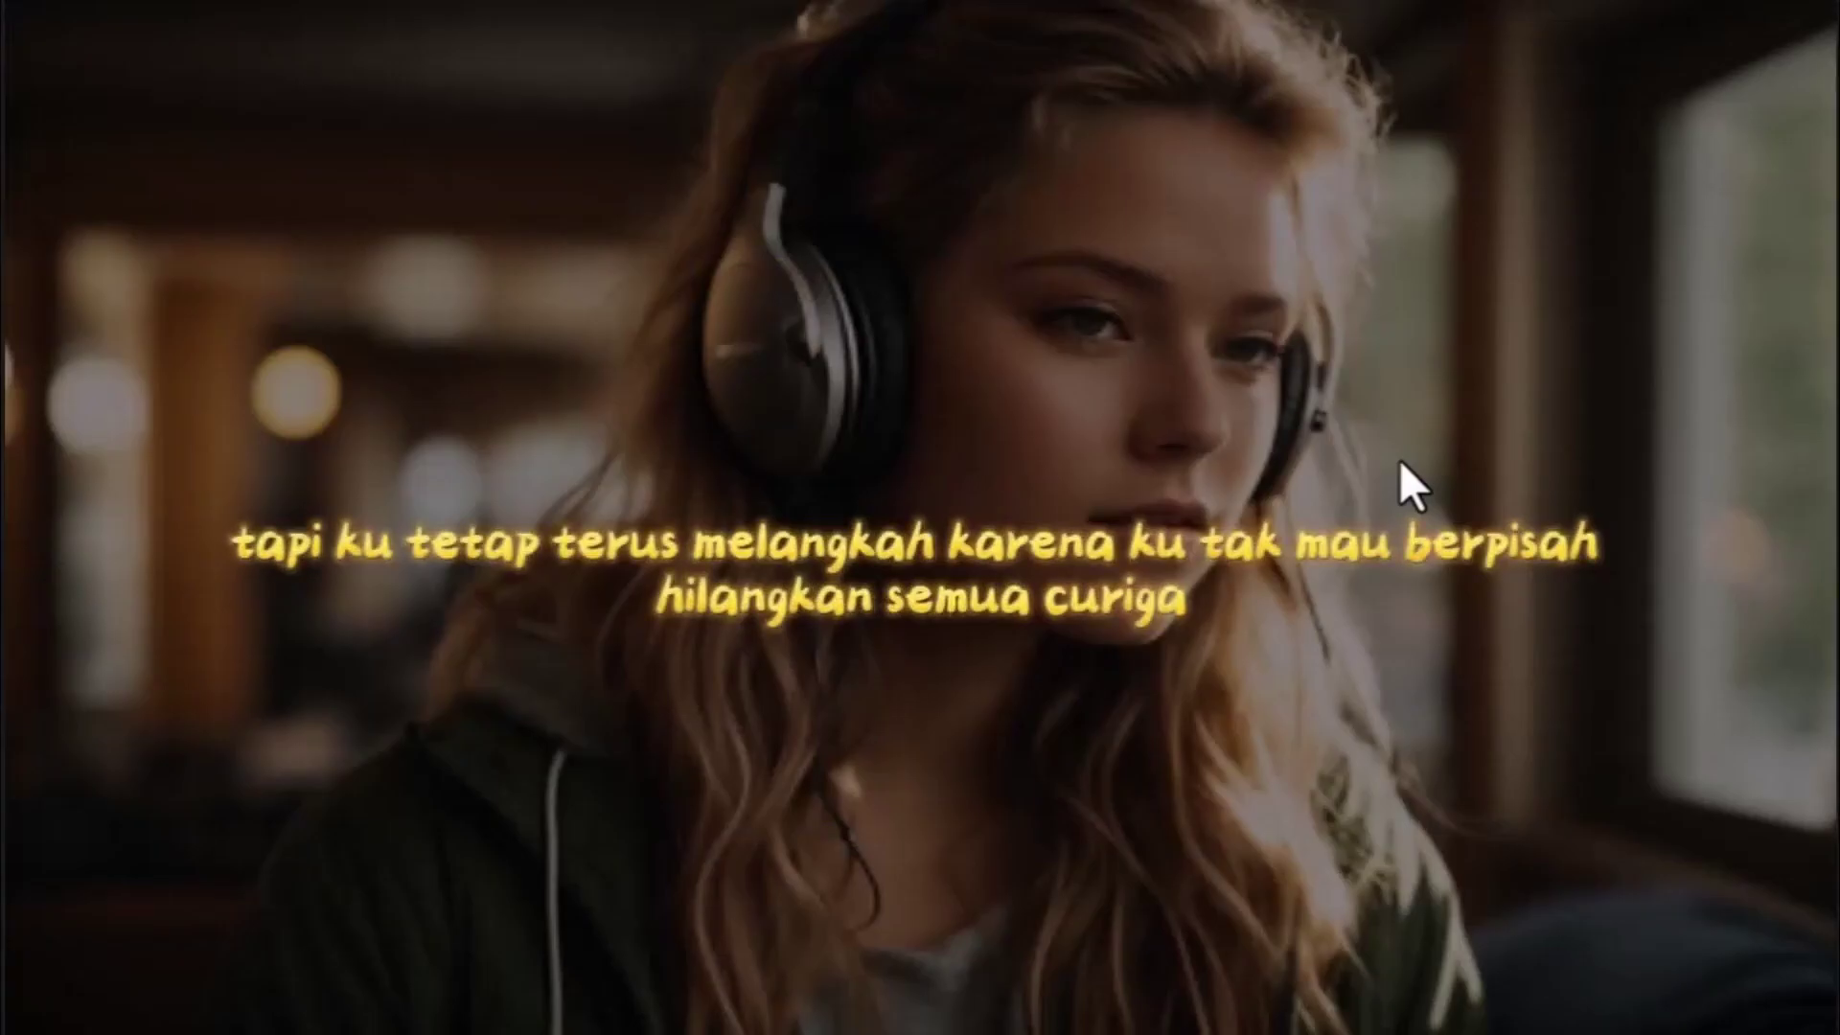
{"action": "key", "text": "space"}
{"action": "key", "text": "Escape"}
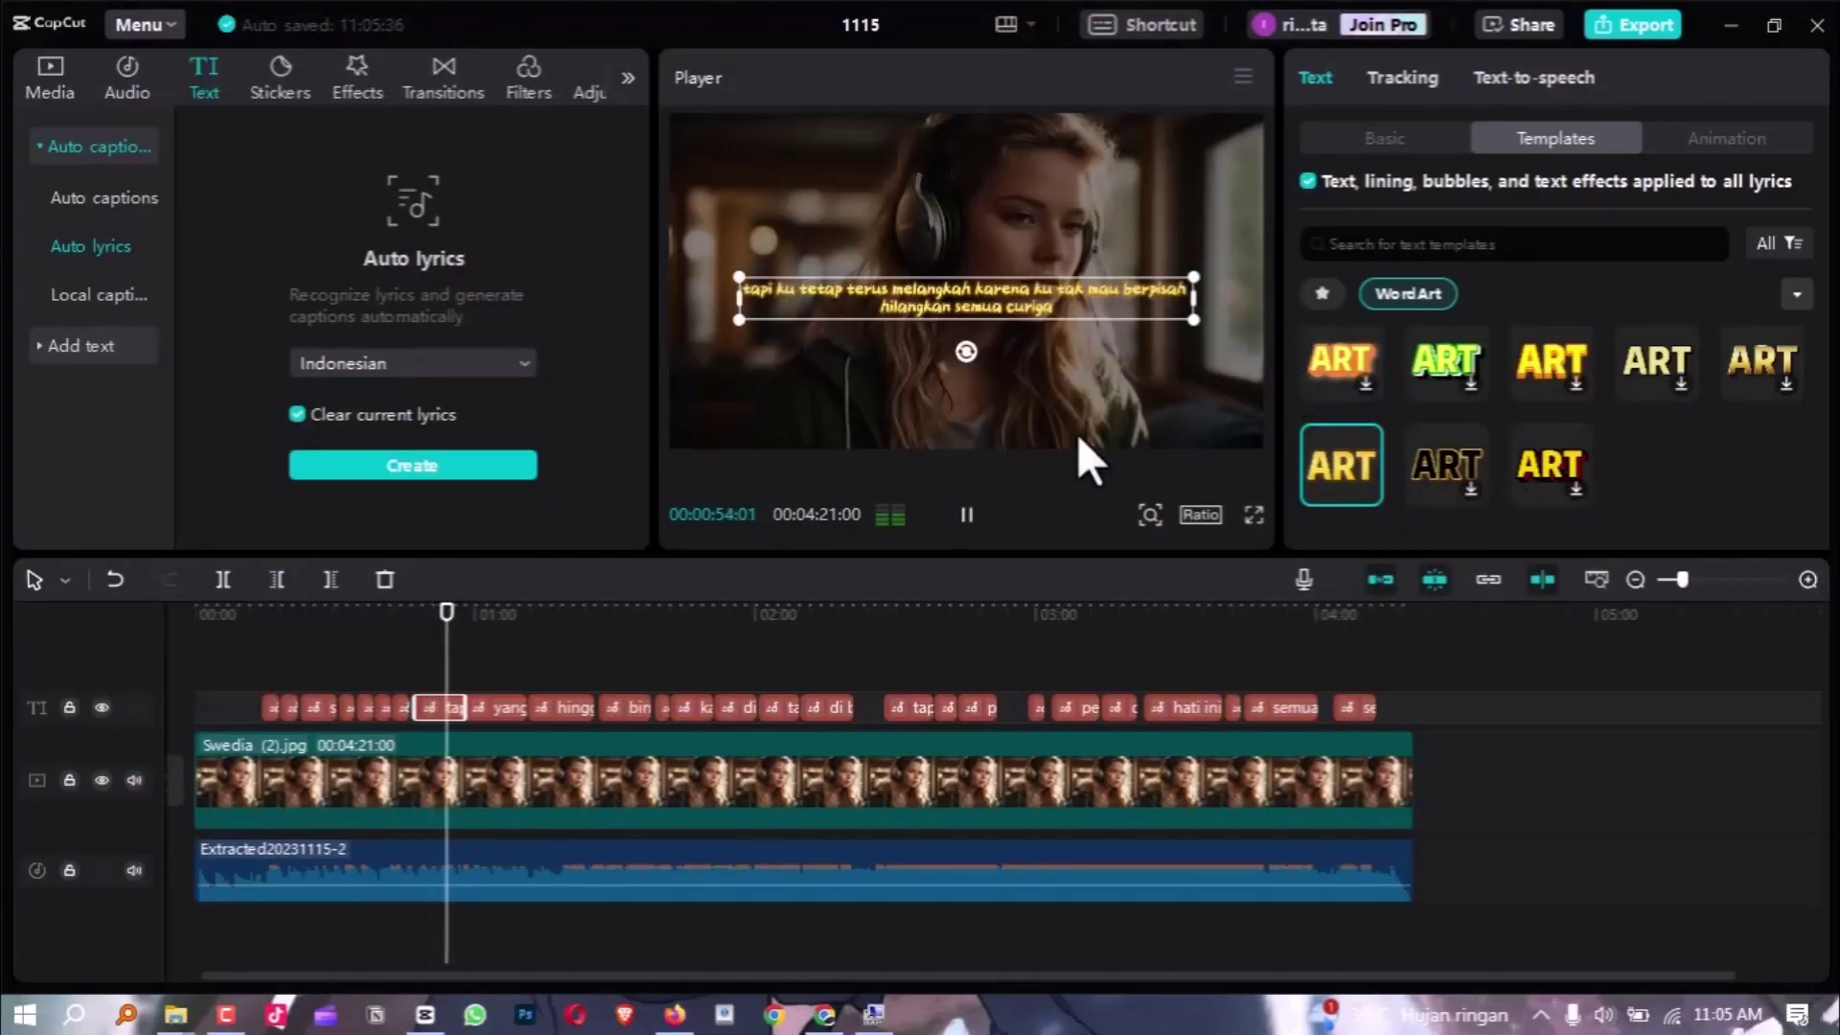
{"action": "left_click", "coordinate": [967, 516]}
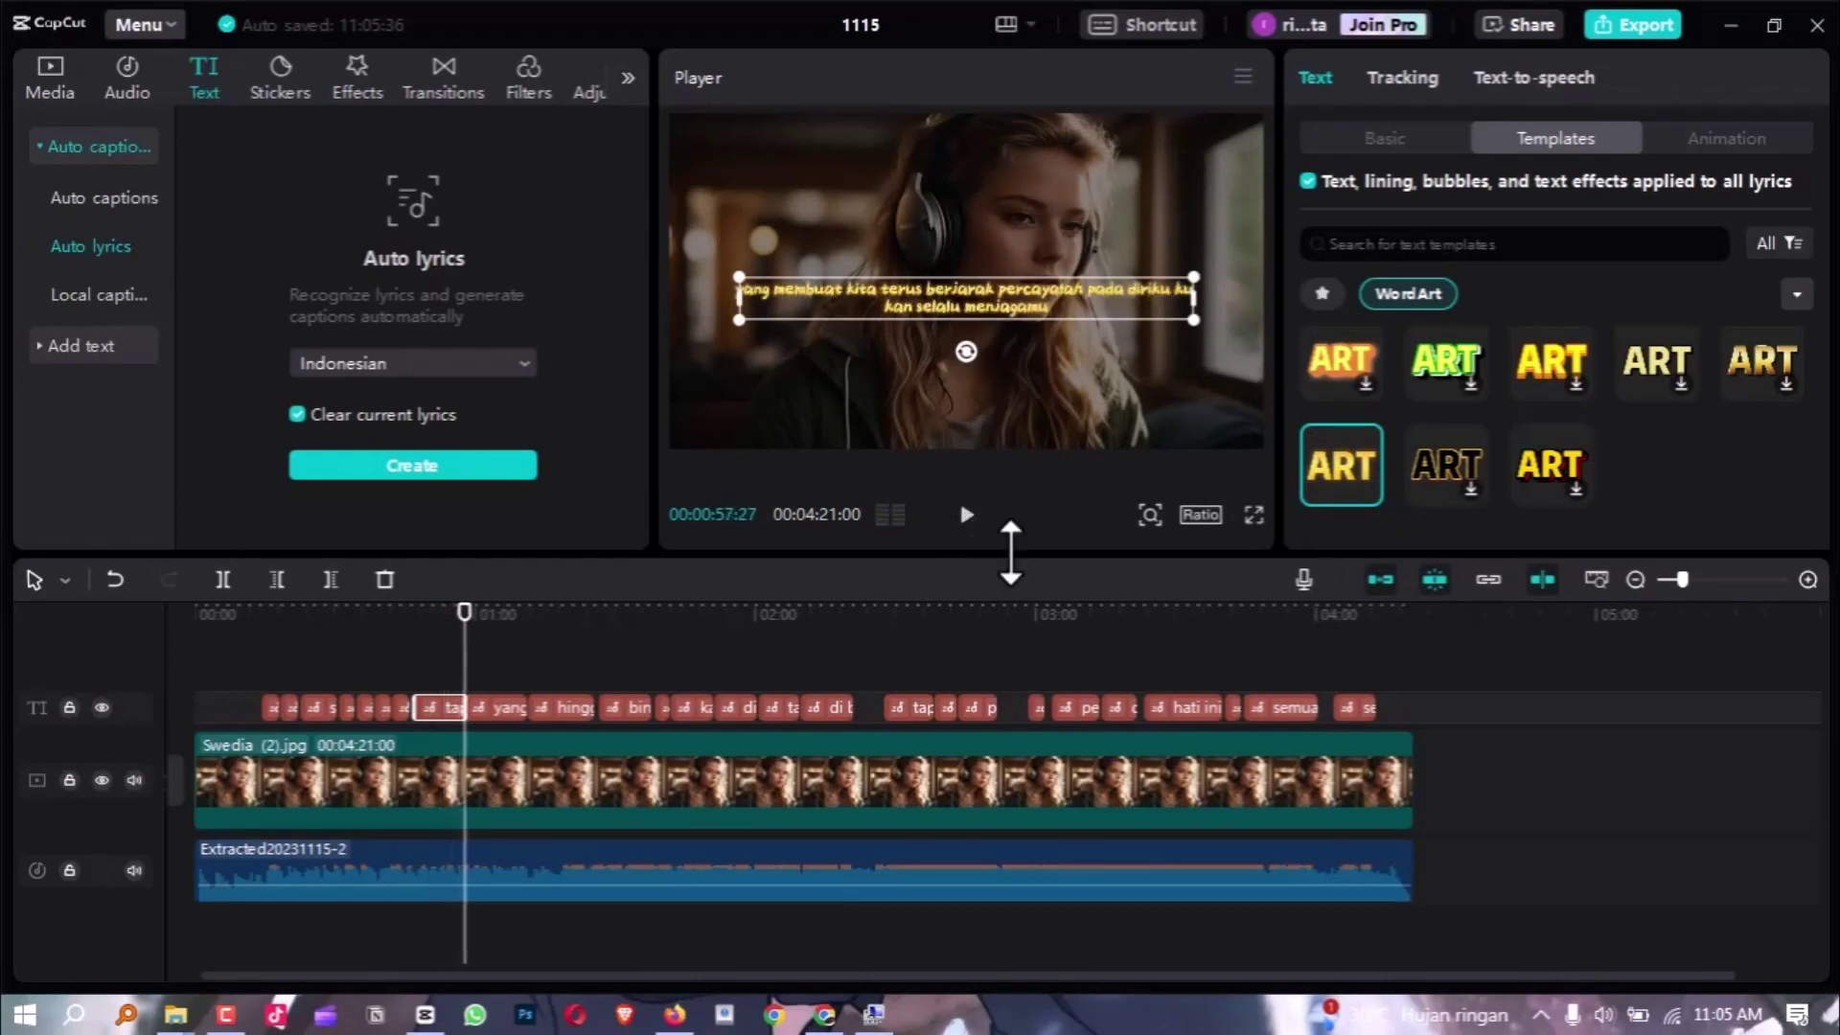
Give the selected caption the Throw Out entrance animation with a 0.3 s duration and check the neighbouring caption for it
{"action": "left_click", "coordinate": [1715, 136]}
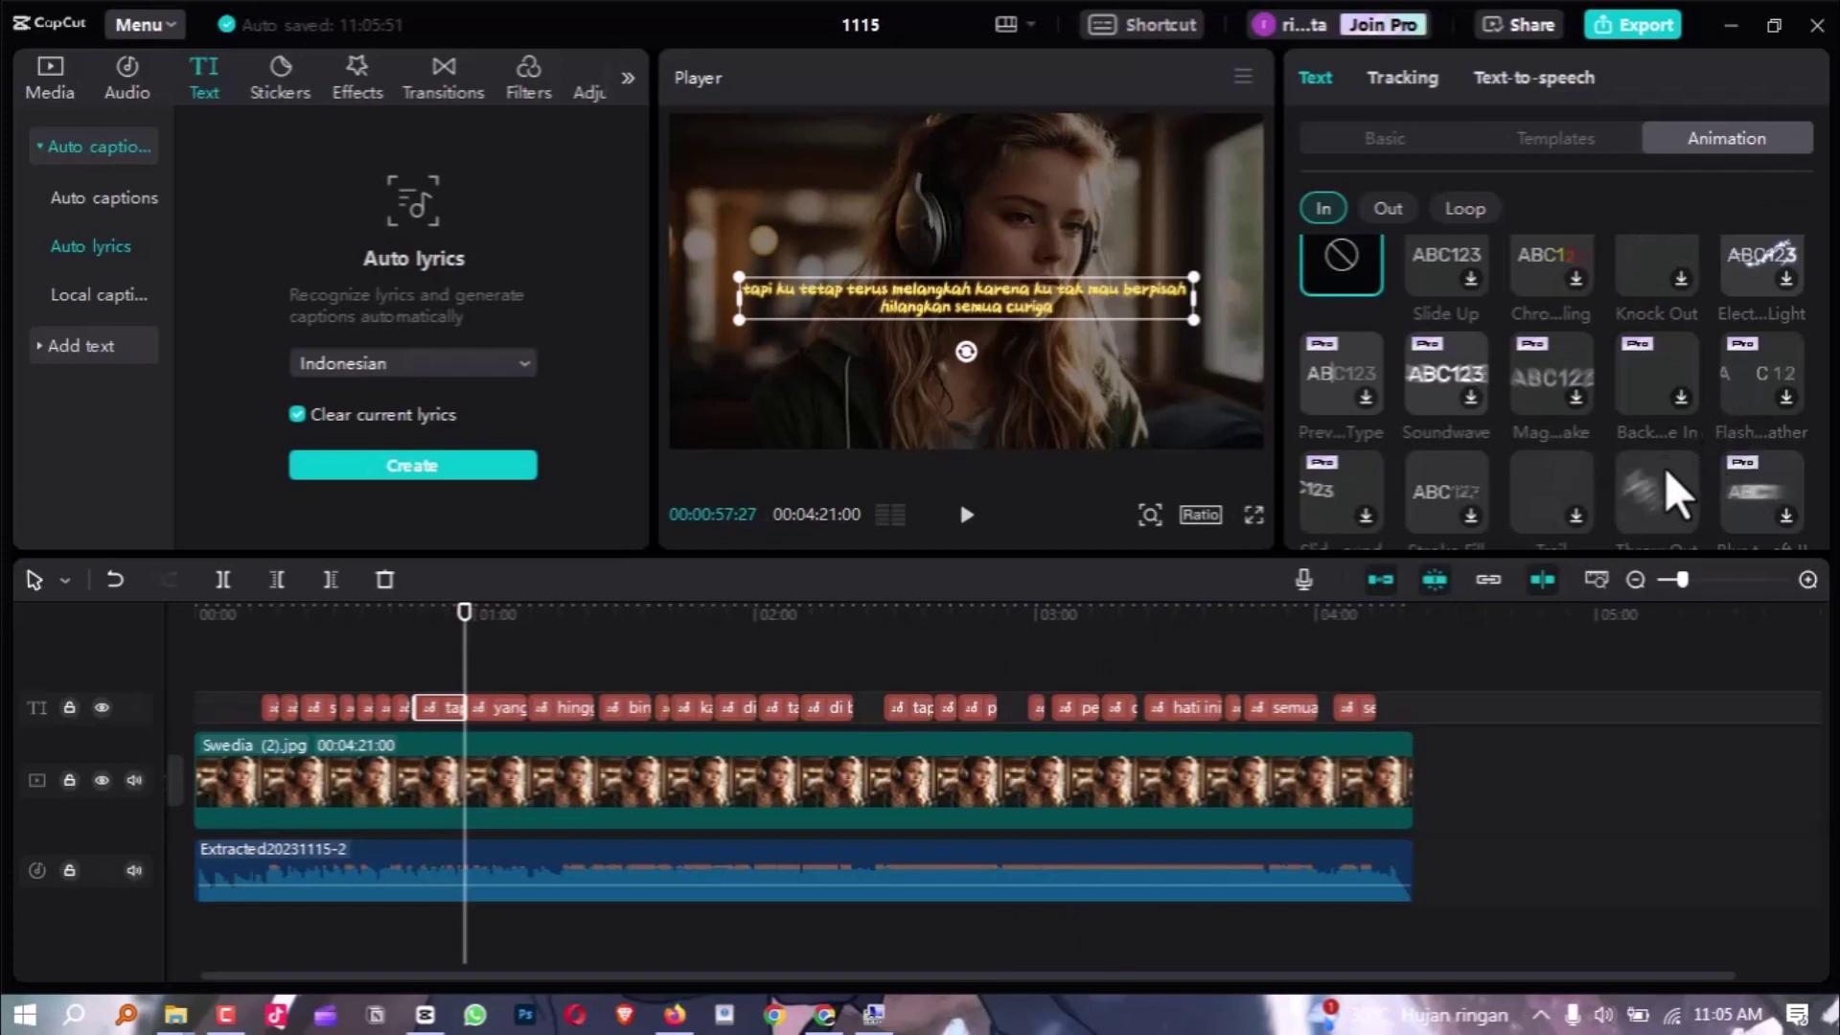
{"action": "scroll", "coordinate": [1665, 468], "scroll_direction": "down", "scroll_amount": 2}
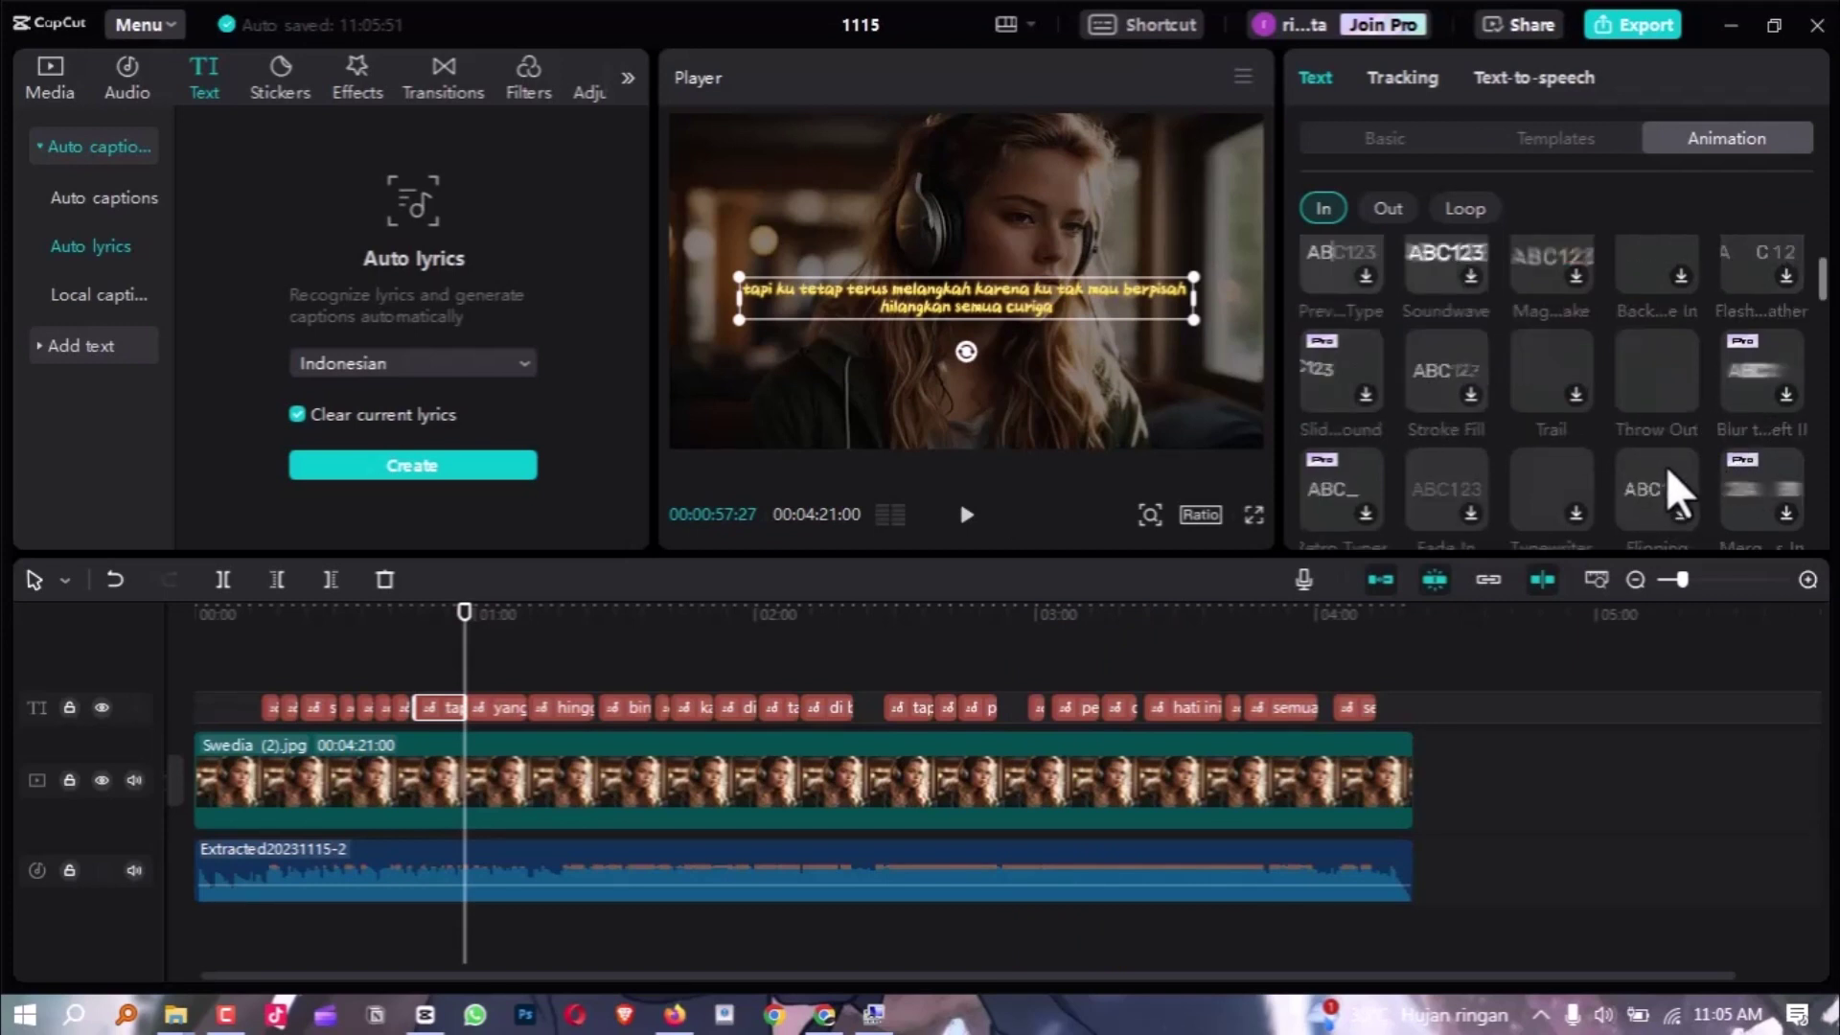
{"action": "left_click", "coordinate": [1661, 373]}
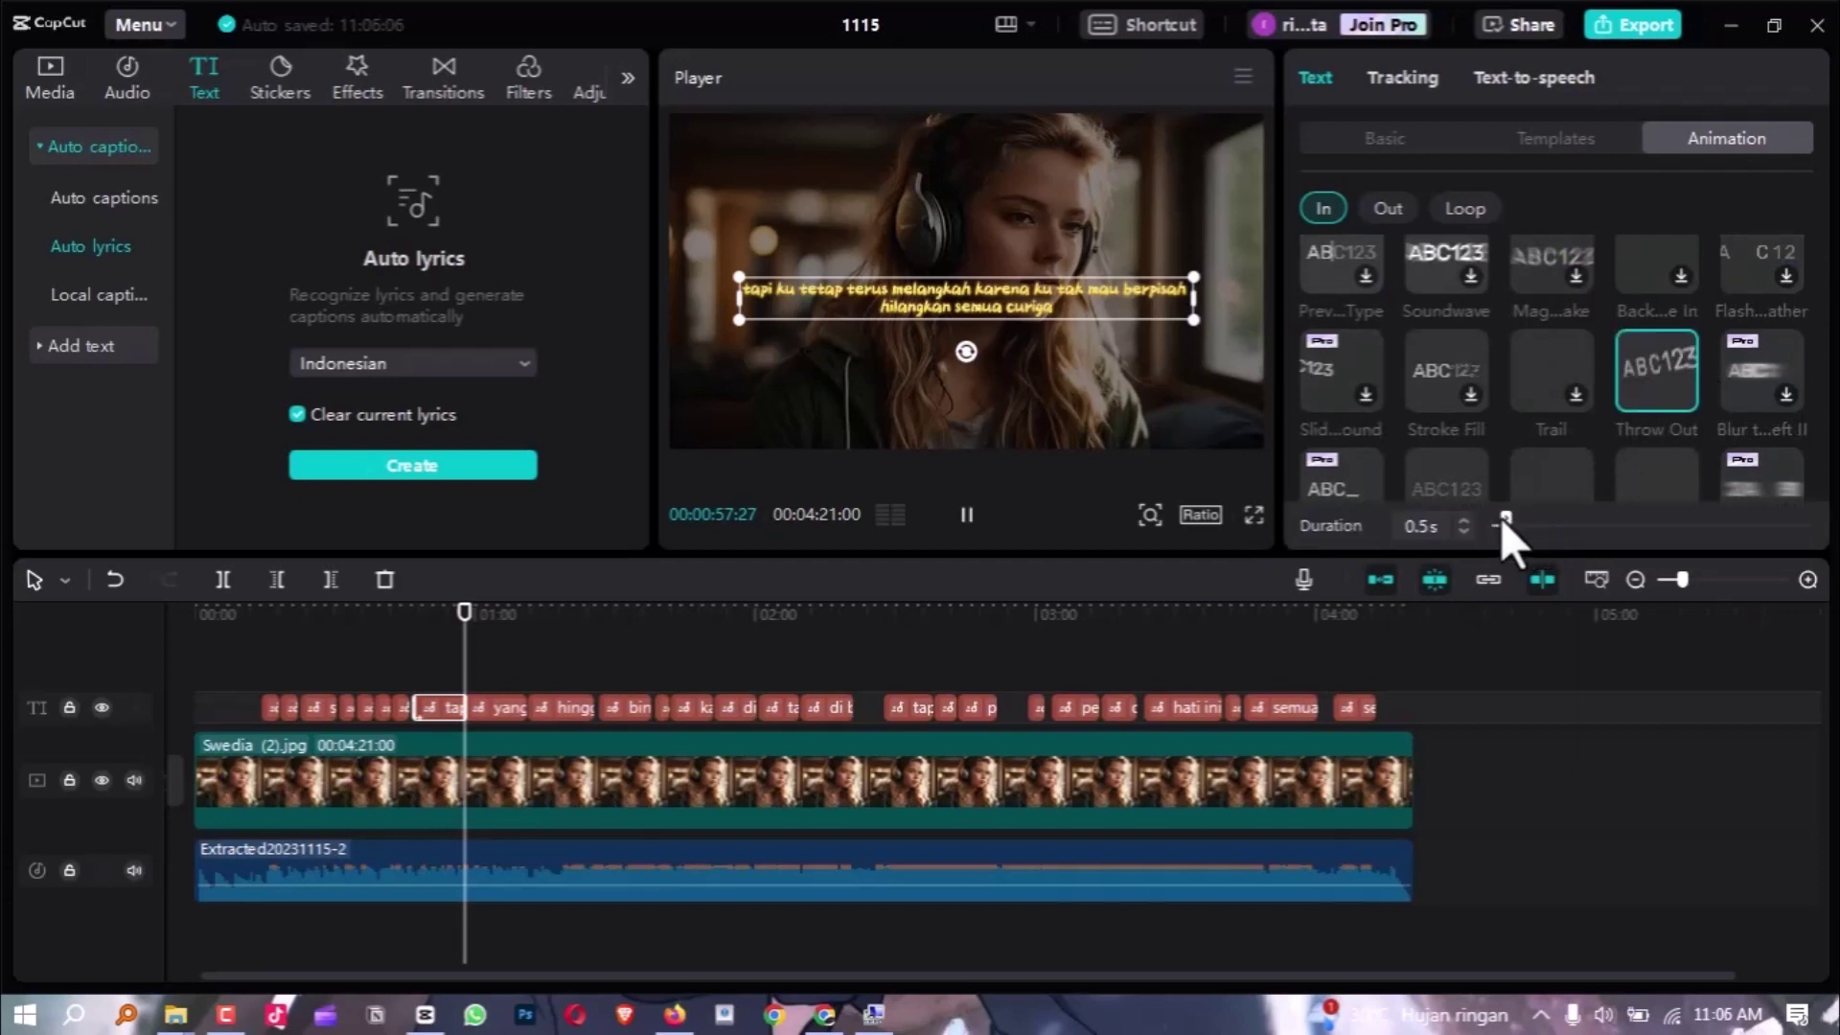
{"action": "left_click_drag", "start_coordinate": [1502, 520], "coordinate": [1498, 520]}
{"action": "left_click_drag", "start_coordinate": [1501, 519], "coordinate": [1498, 520]}
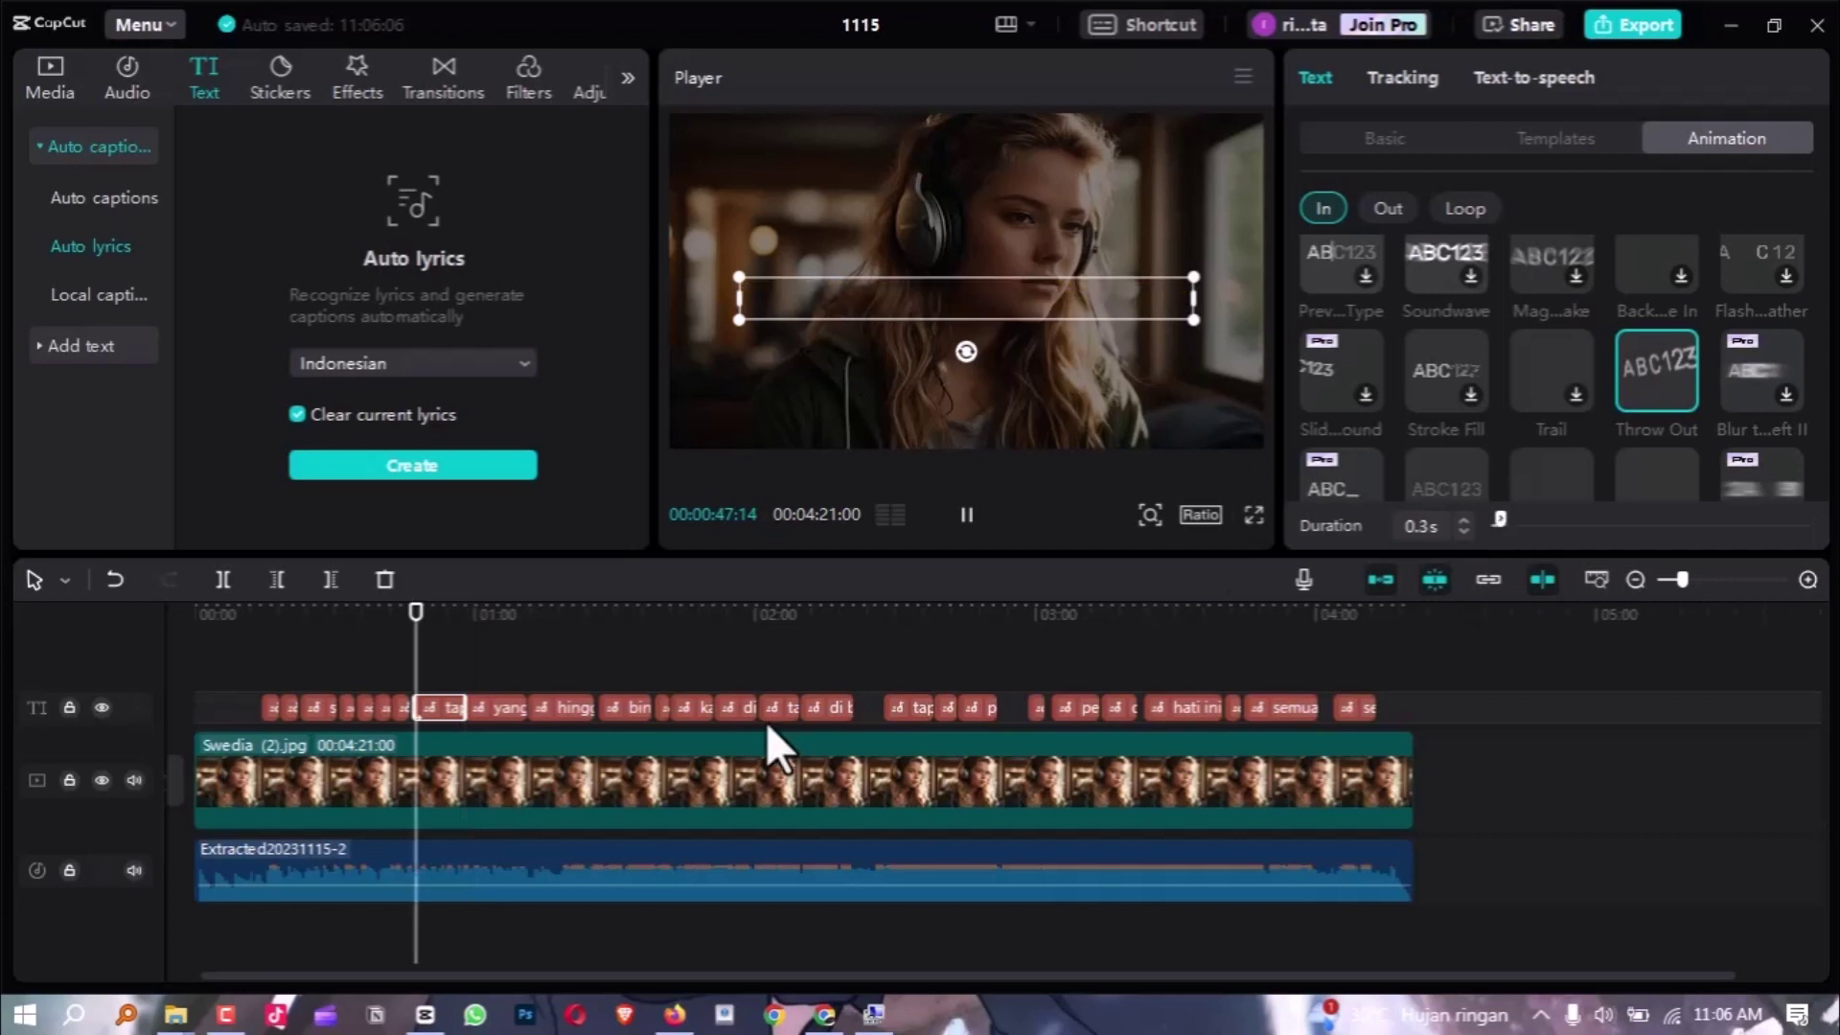
{"action": "left_click", "coordinate": [507, 615]}
Select all the lyric captions on the timeline and apply the Throw Out entrance animation to them
{"action": "left_click", "coordinate": [755, 685]}
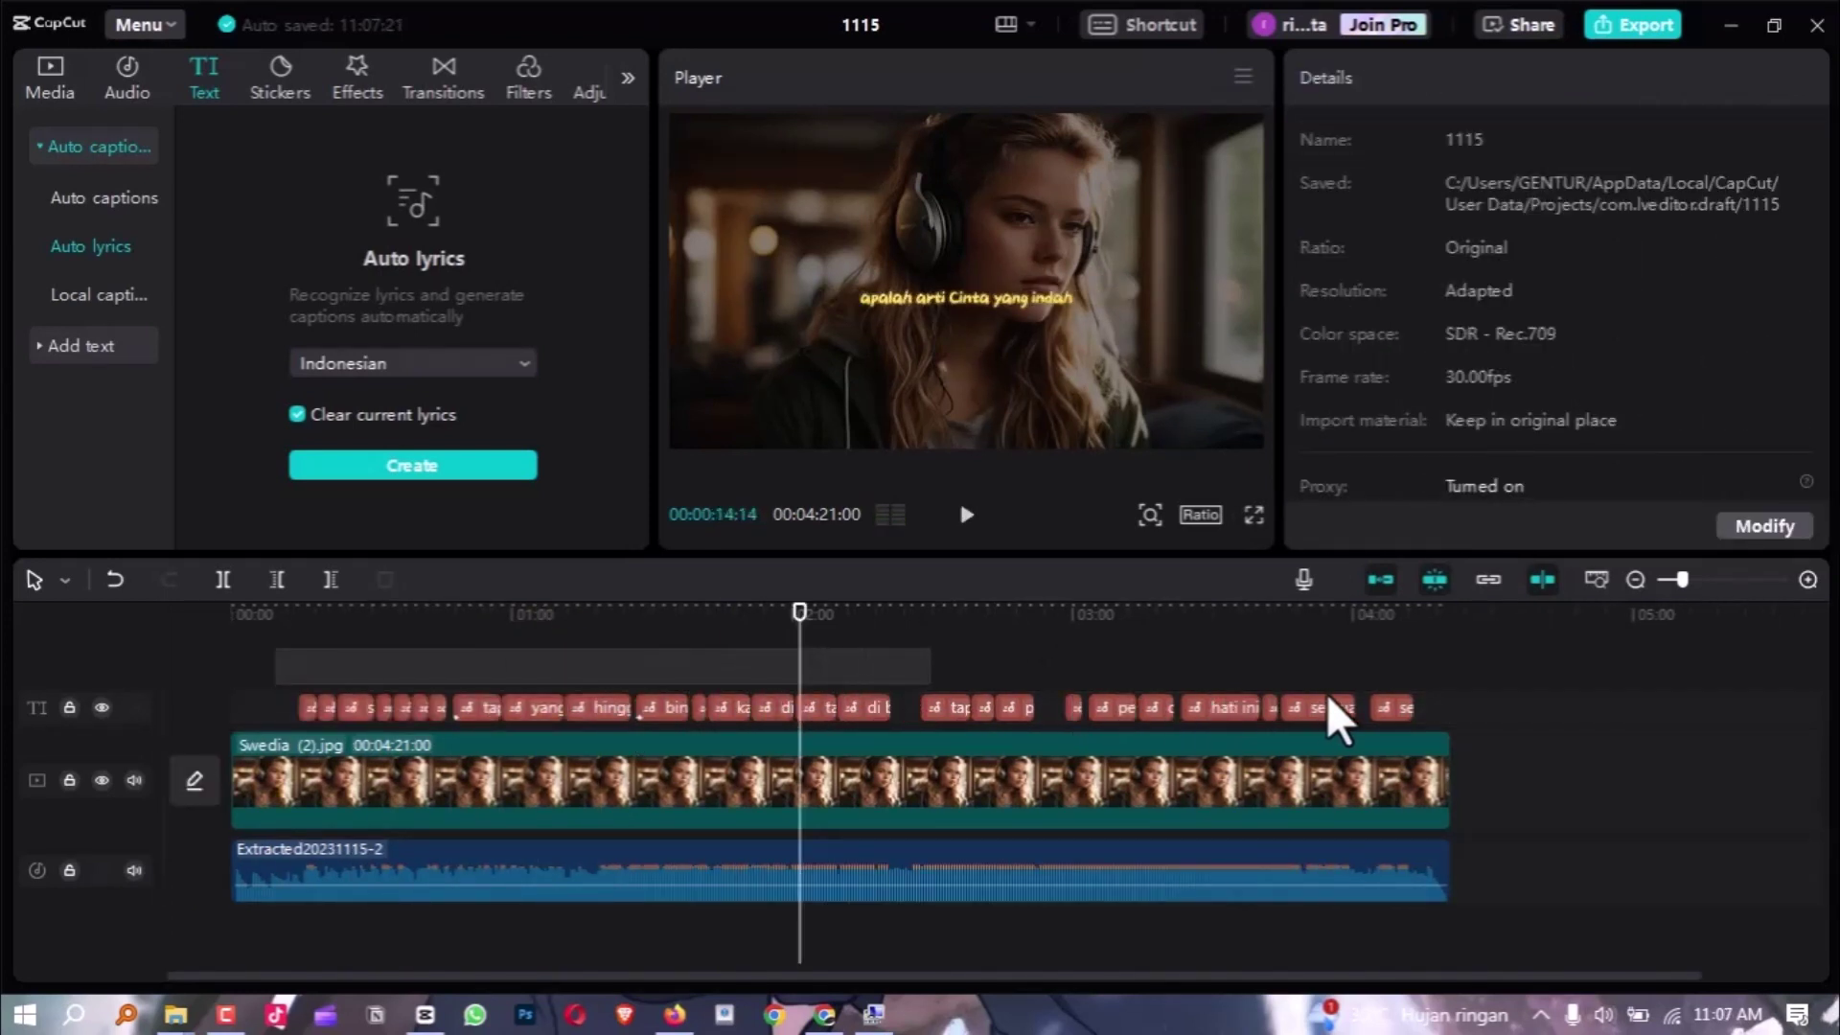
{"action": "left_click_drag", "start_coordinate": [1329, 698], "coordinate": [1471, 706]}
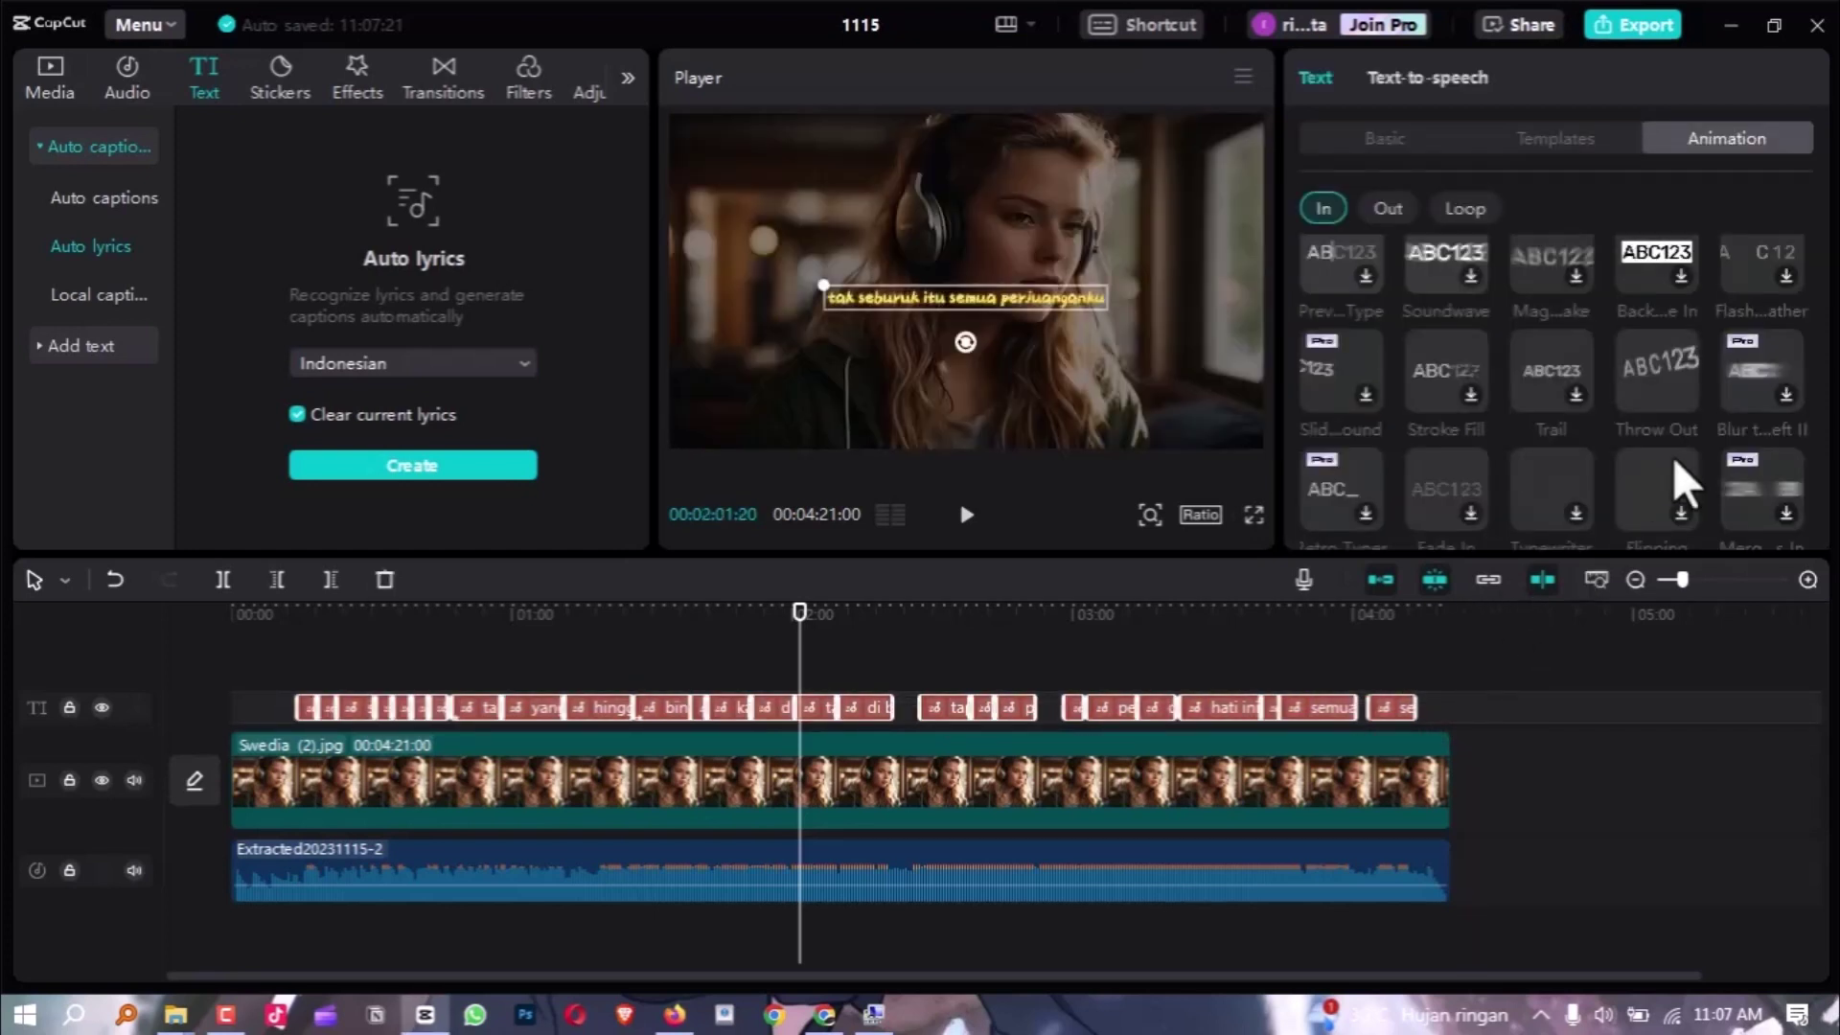
{"action": "left_click", "coordinate": [1678, 404]}
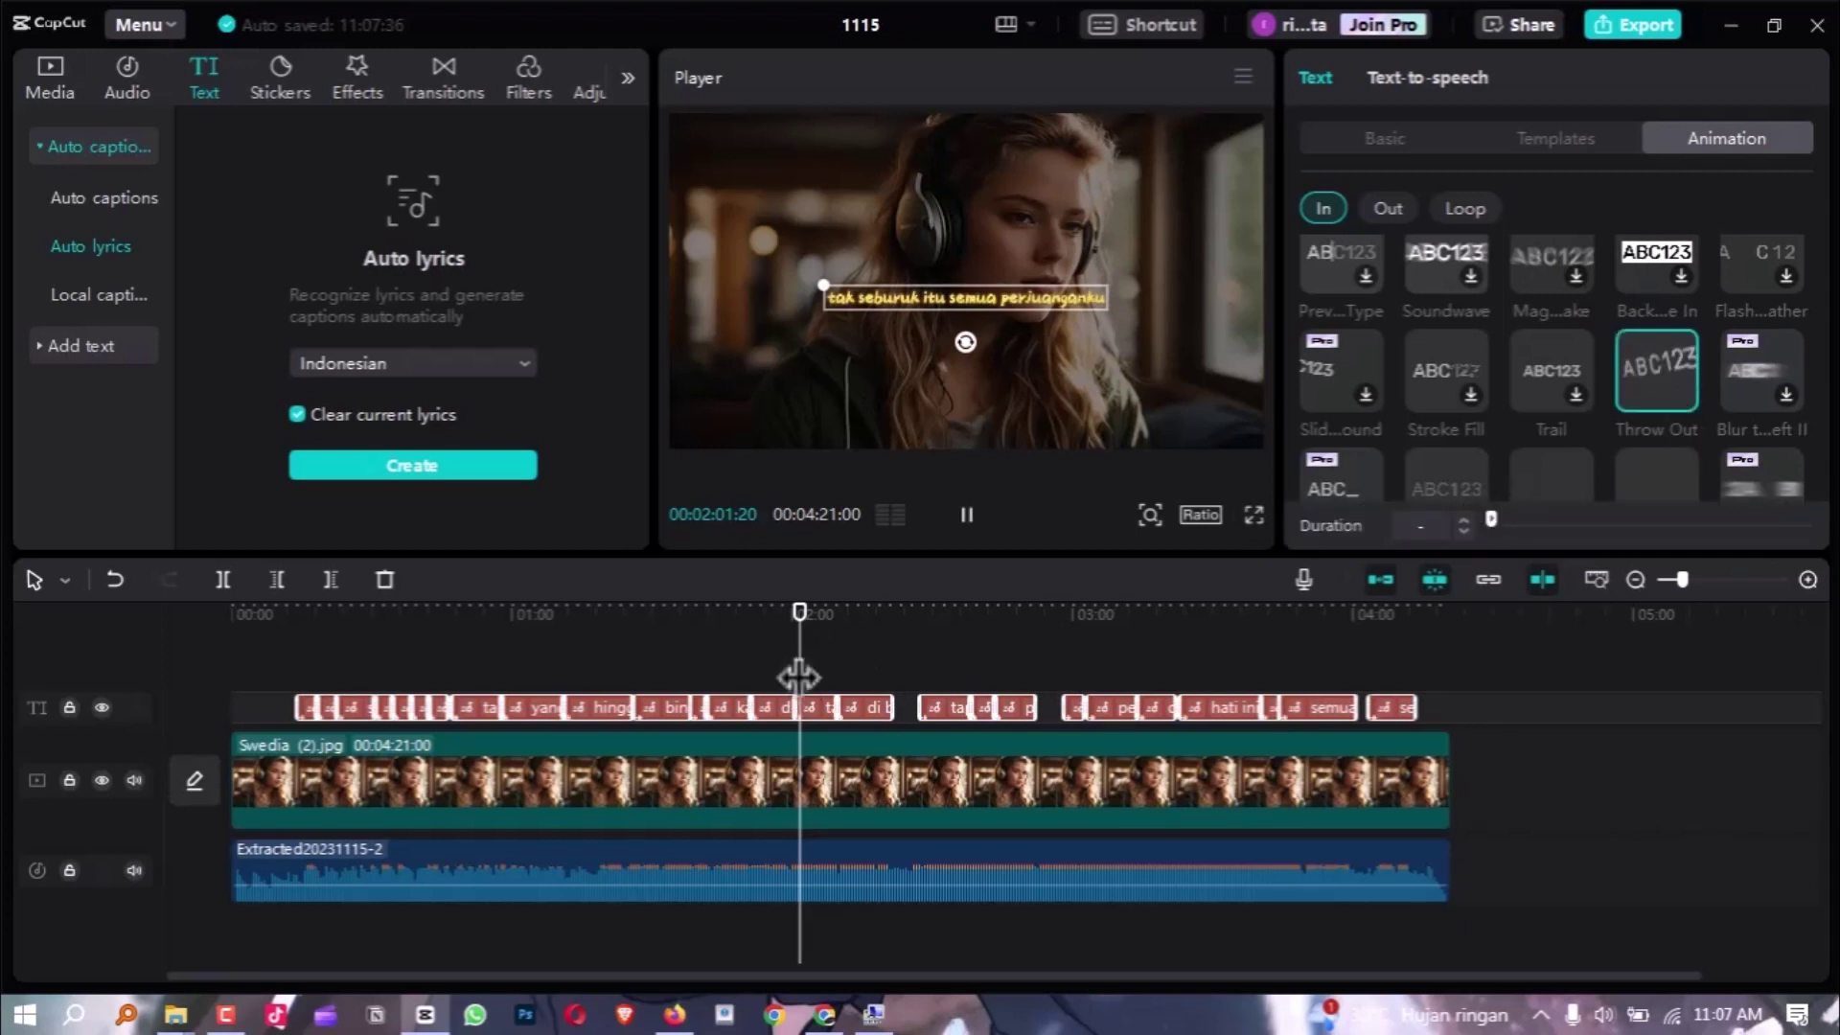
Preview the animated lyrics in full screen, playing from about 00:01:56
{"action": "key", "text": "space"}
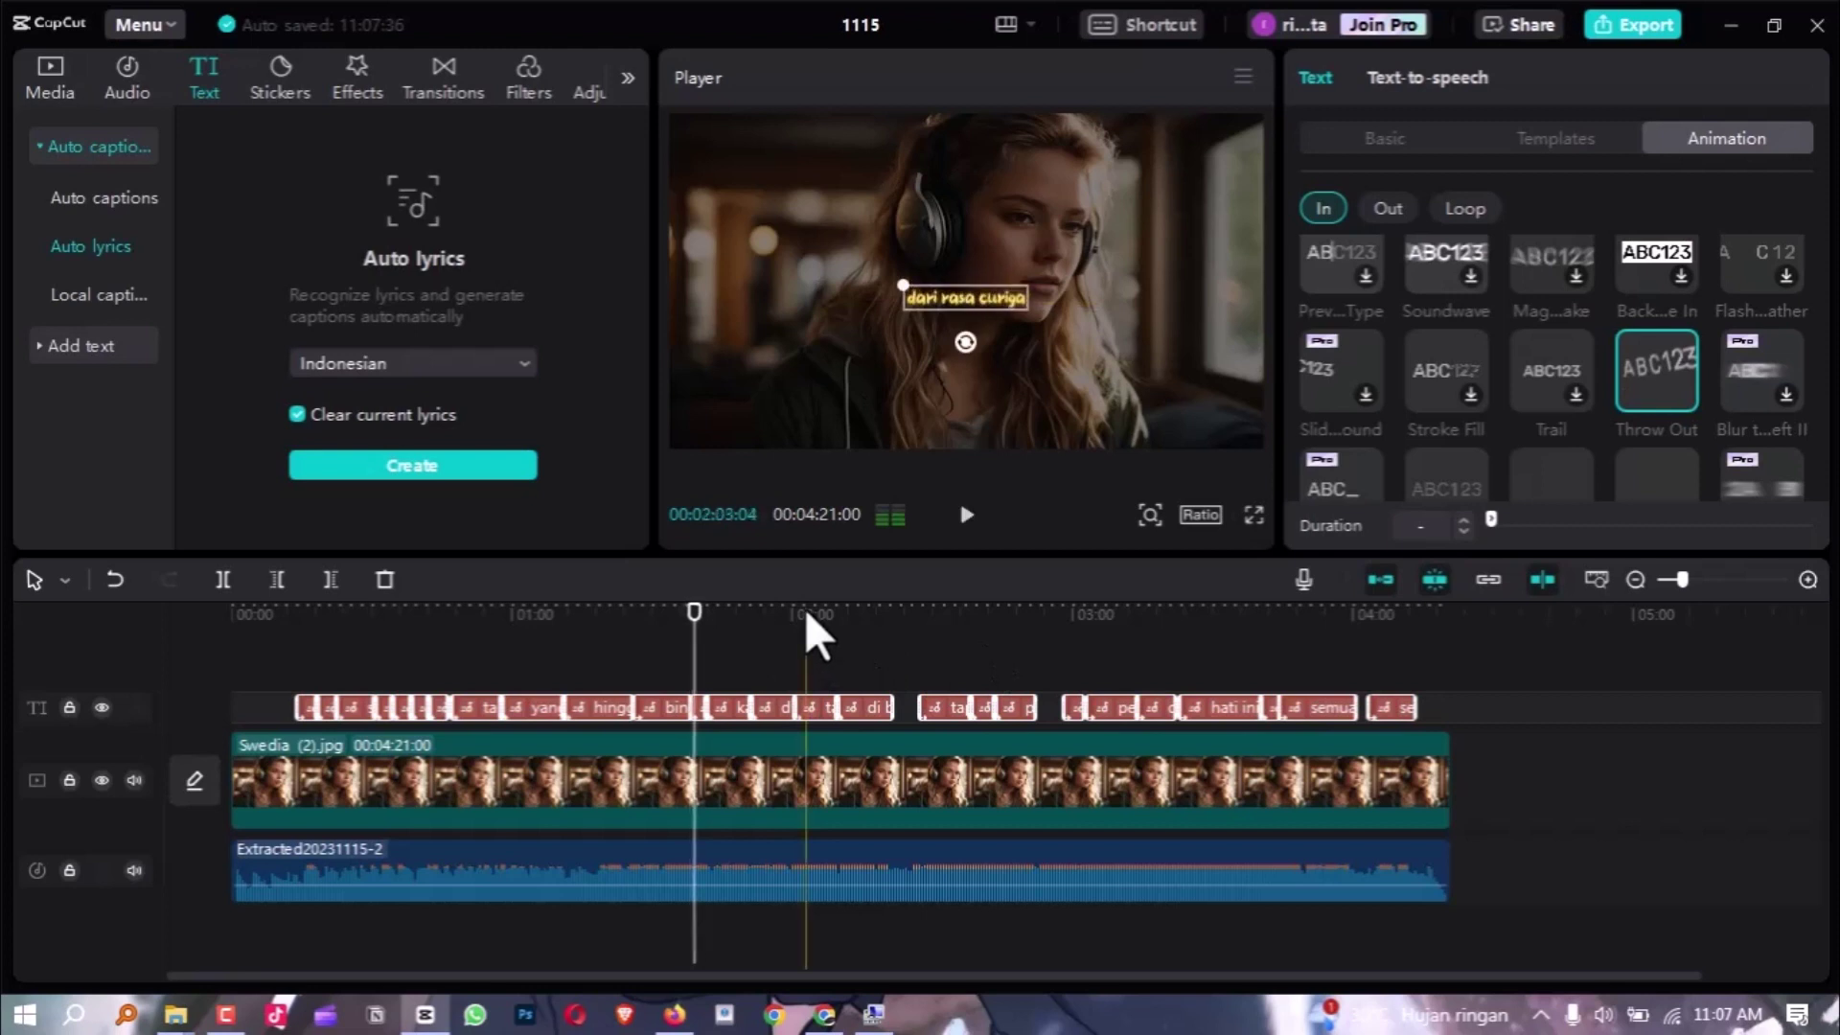
{"action": "left_click", "coordinate": [773, 612]}
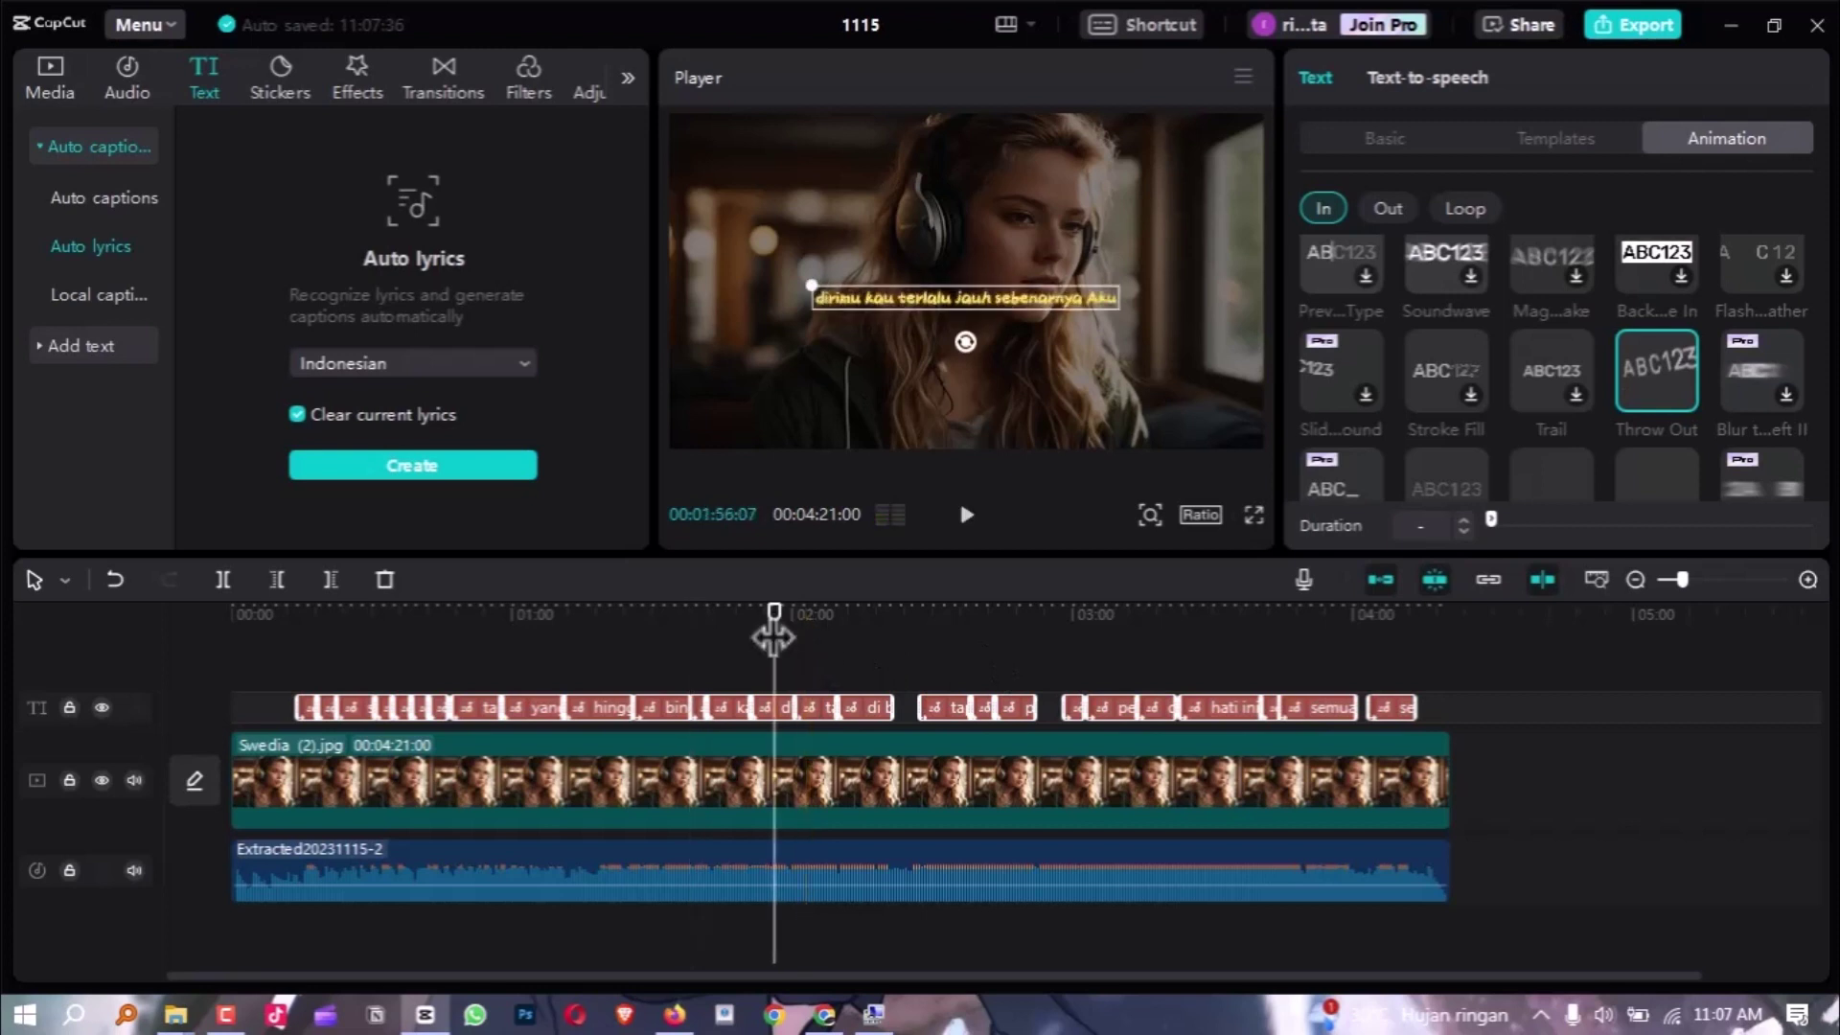
{"action": "key", "text": "ctrl+shift+f"}
{"action": "key", "text": "space"}
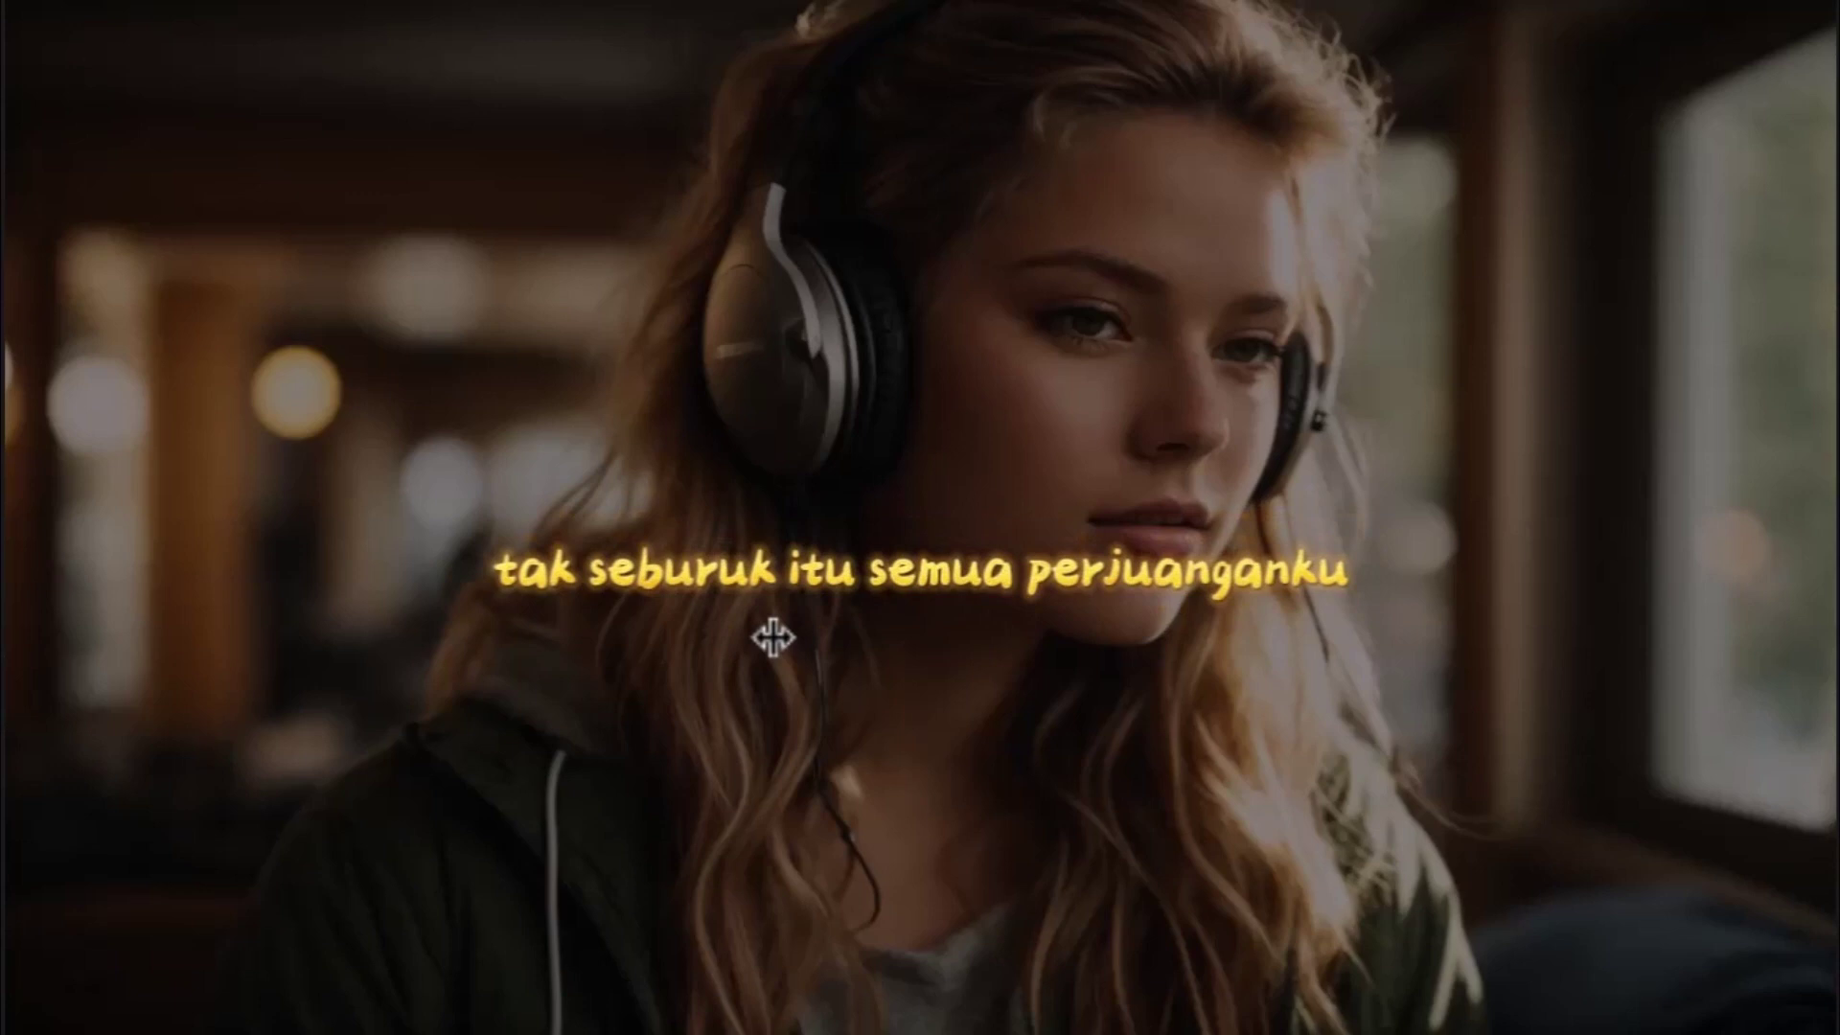
{"action": "key", "text": "Escape"}
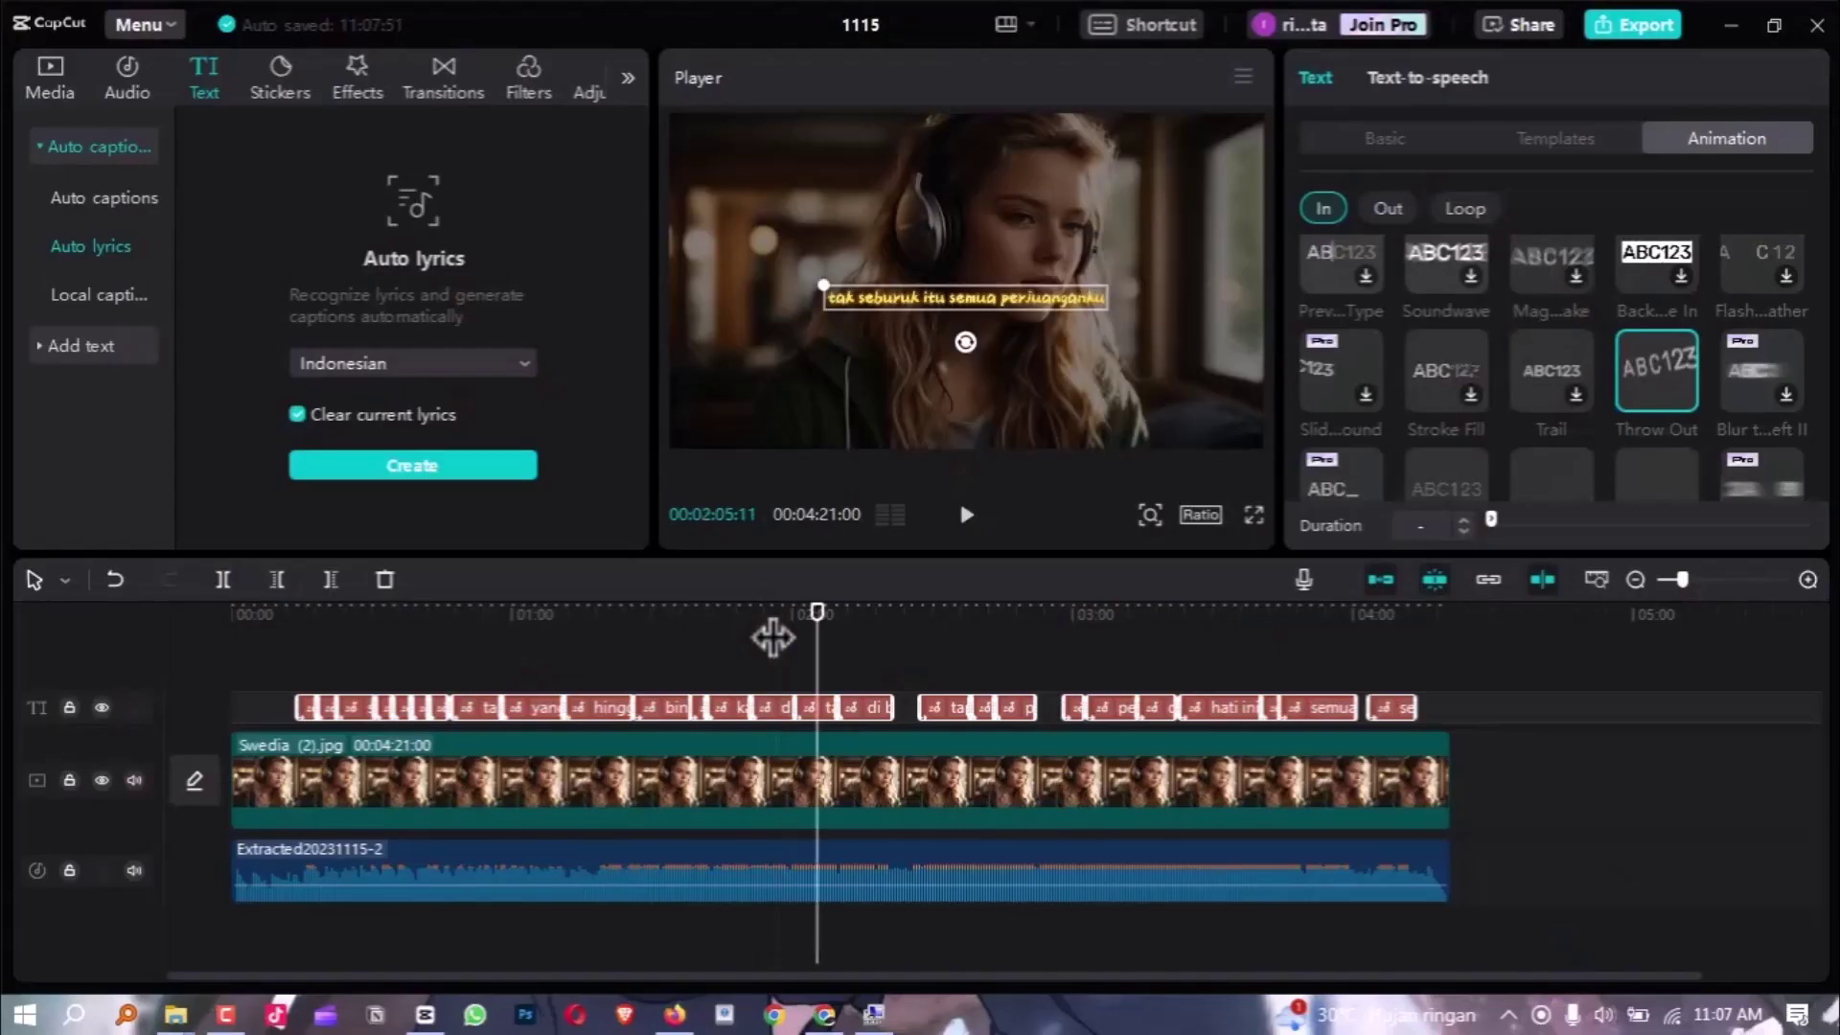